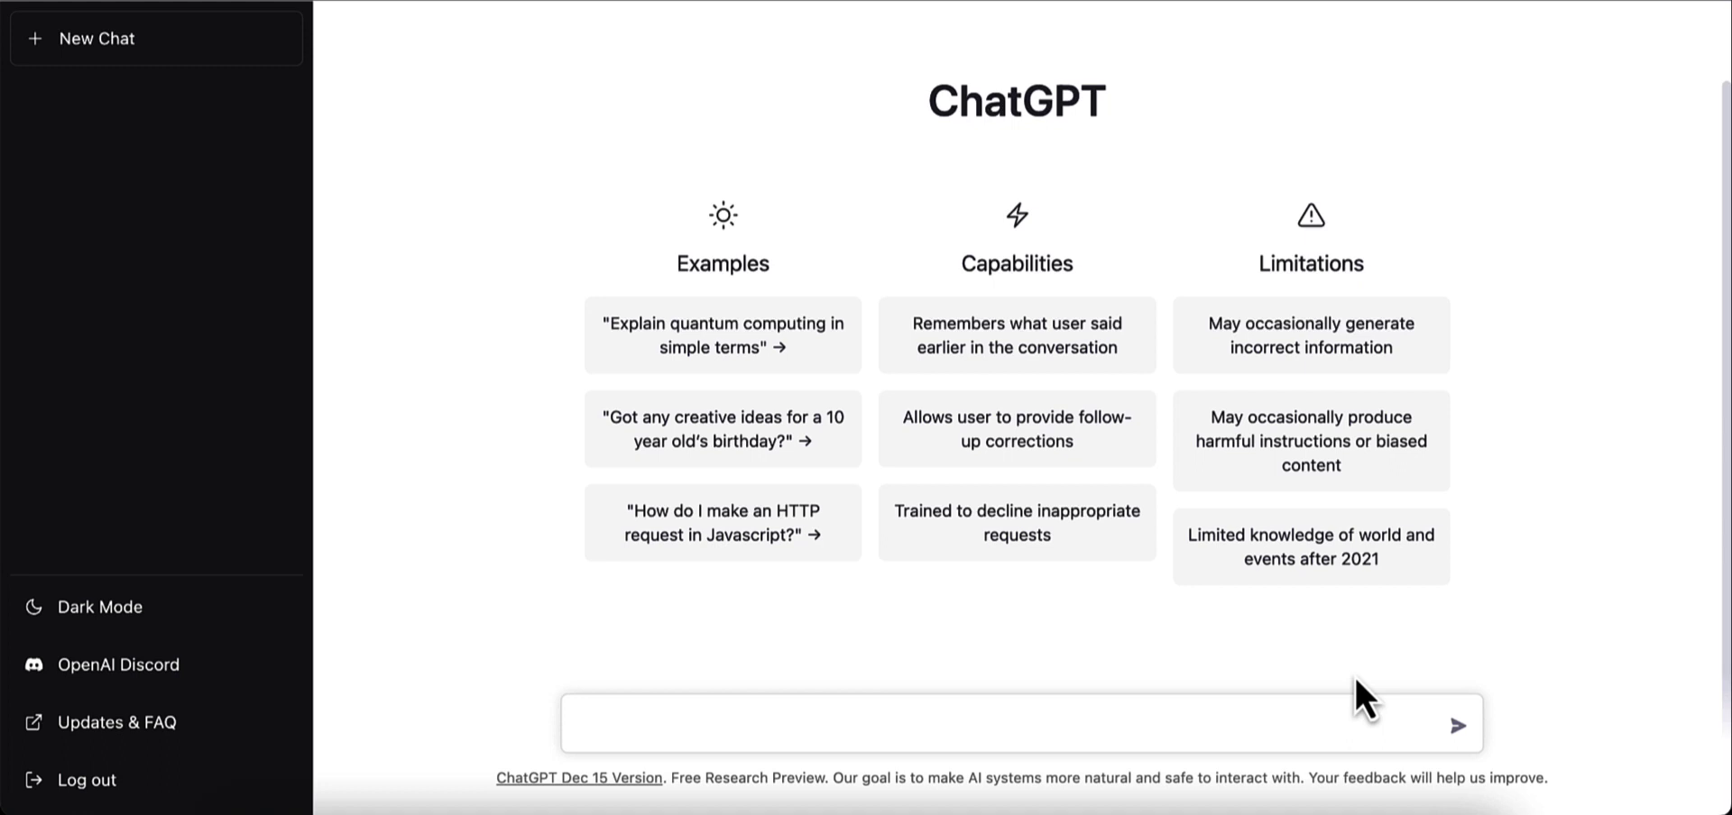
Submit the prompt "give me some ideas on blog posts for a bowling website. Titles only.".
click(880, 726)
text(give me some )
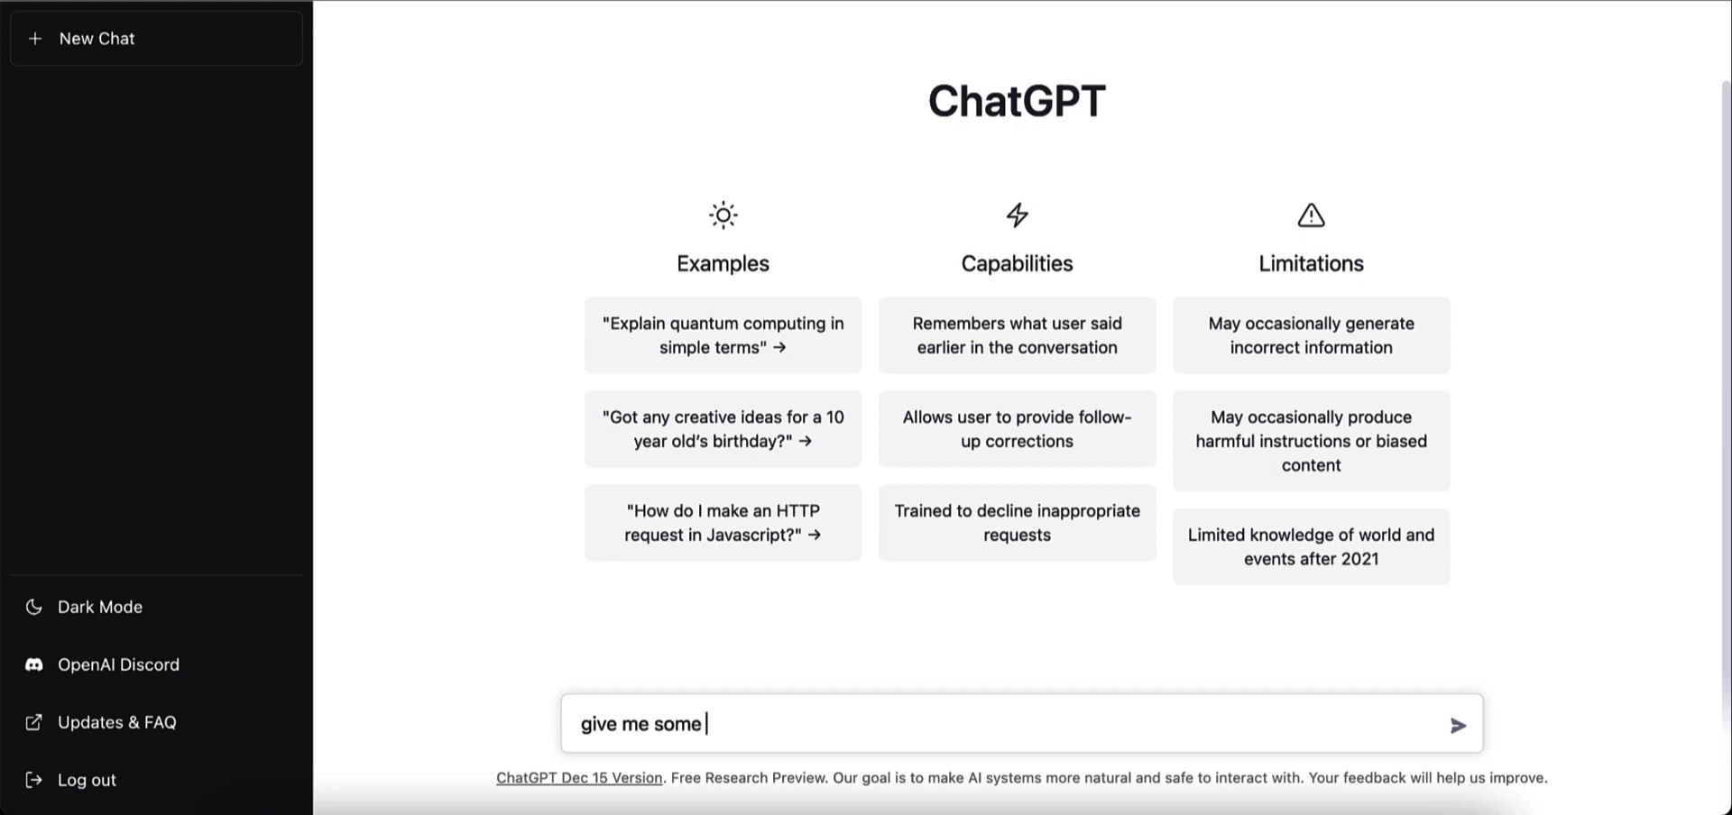
text(ideas on blo)
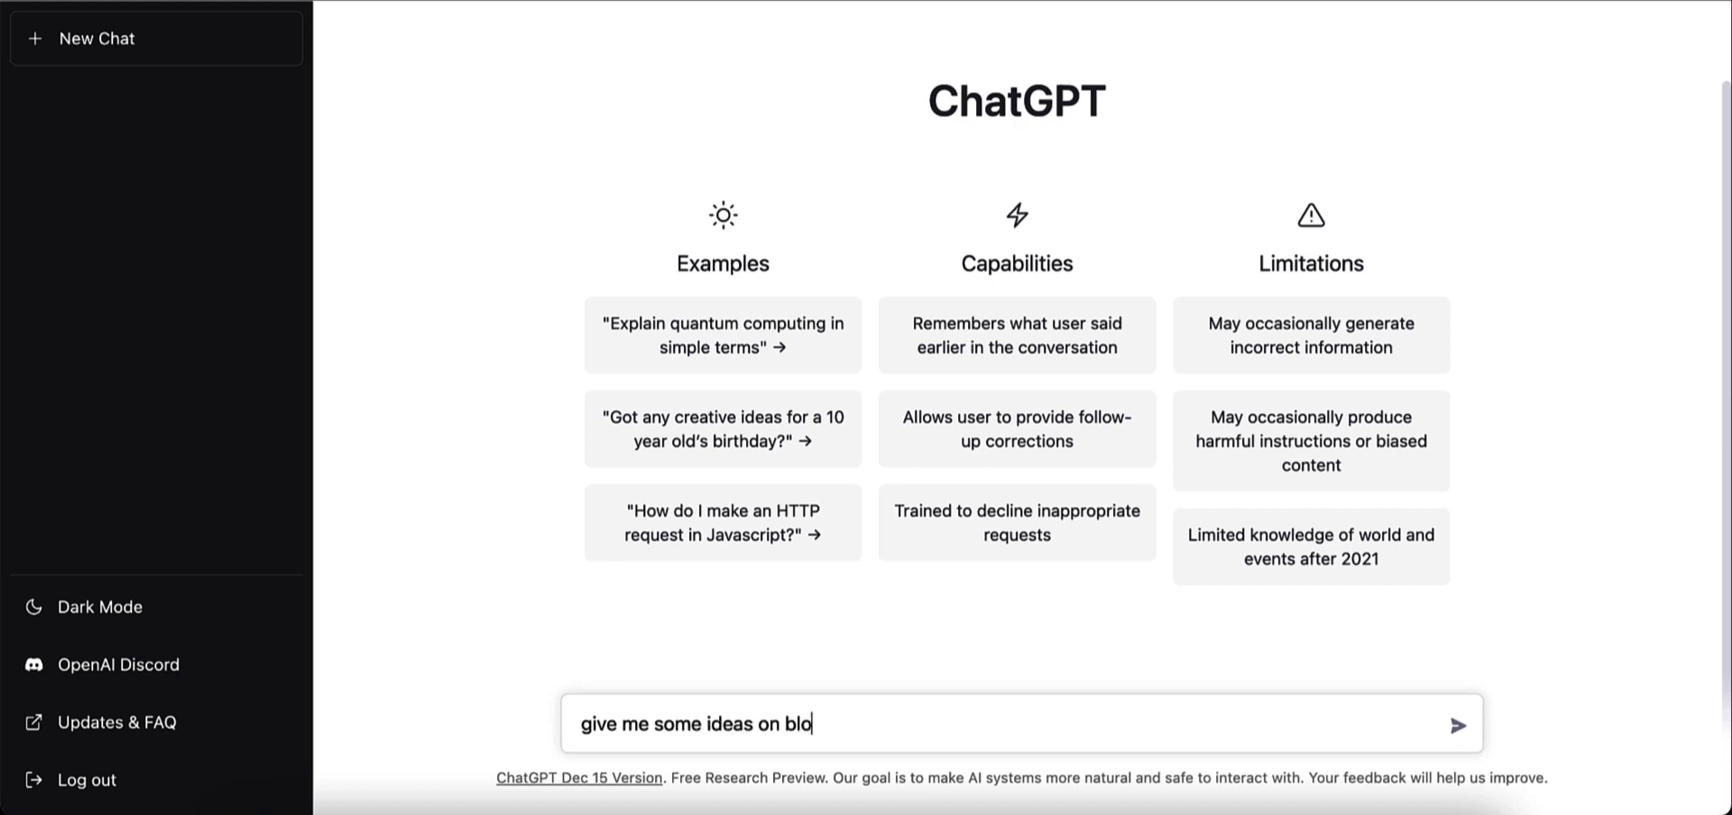
text(g posts w)
key(BackSpace)
text(for a )
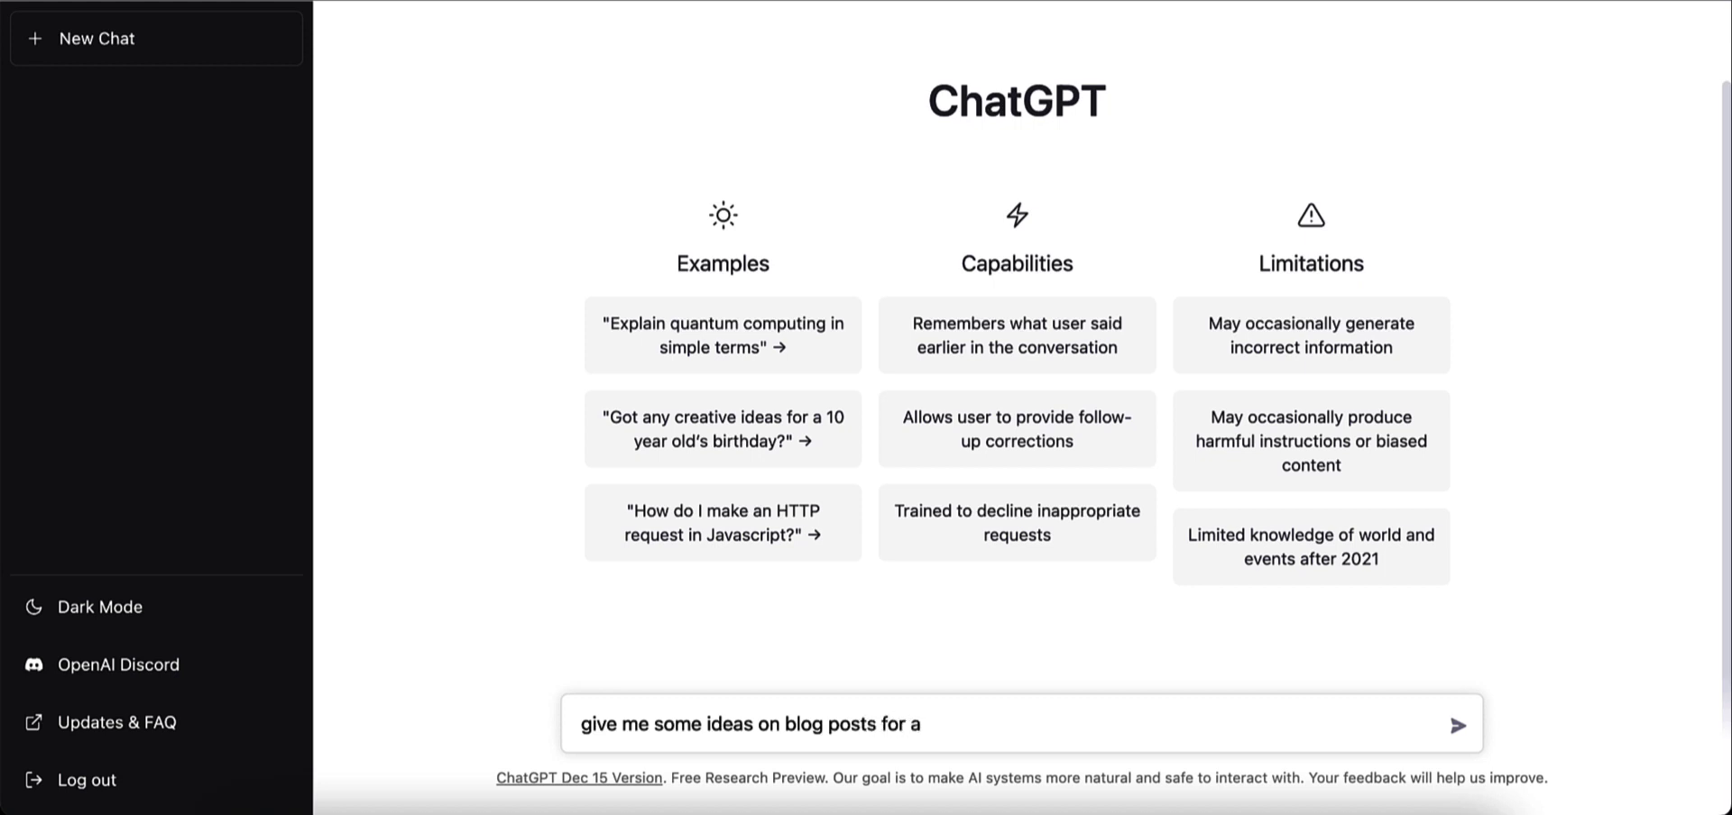
text(bowling web)
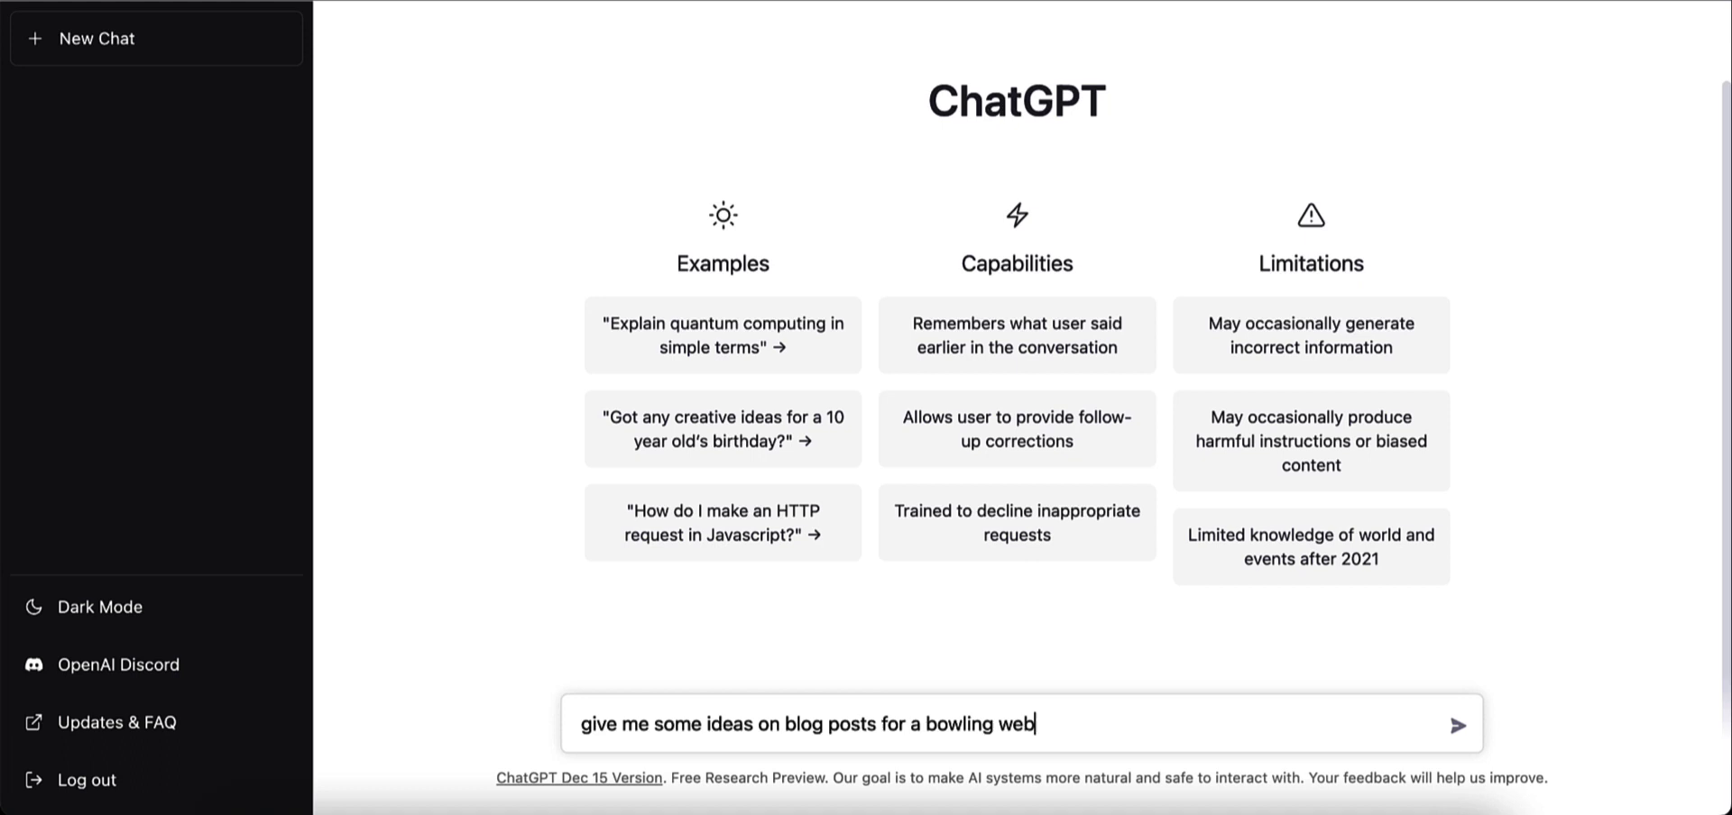
text(site. Titles onlyu)
key(BackSpace)
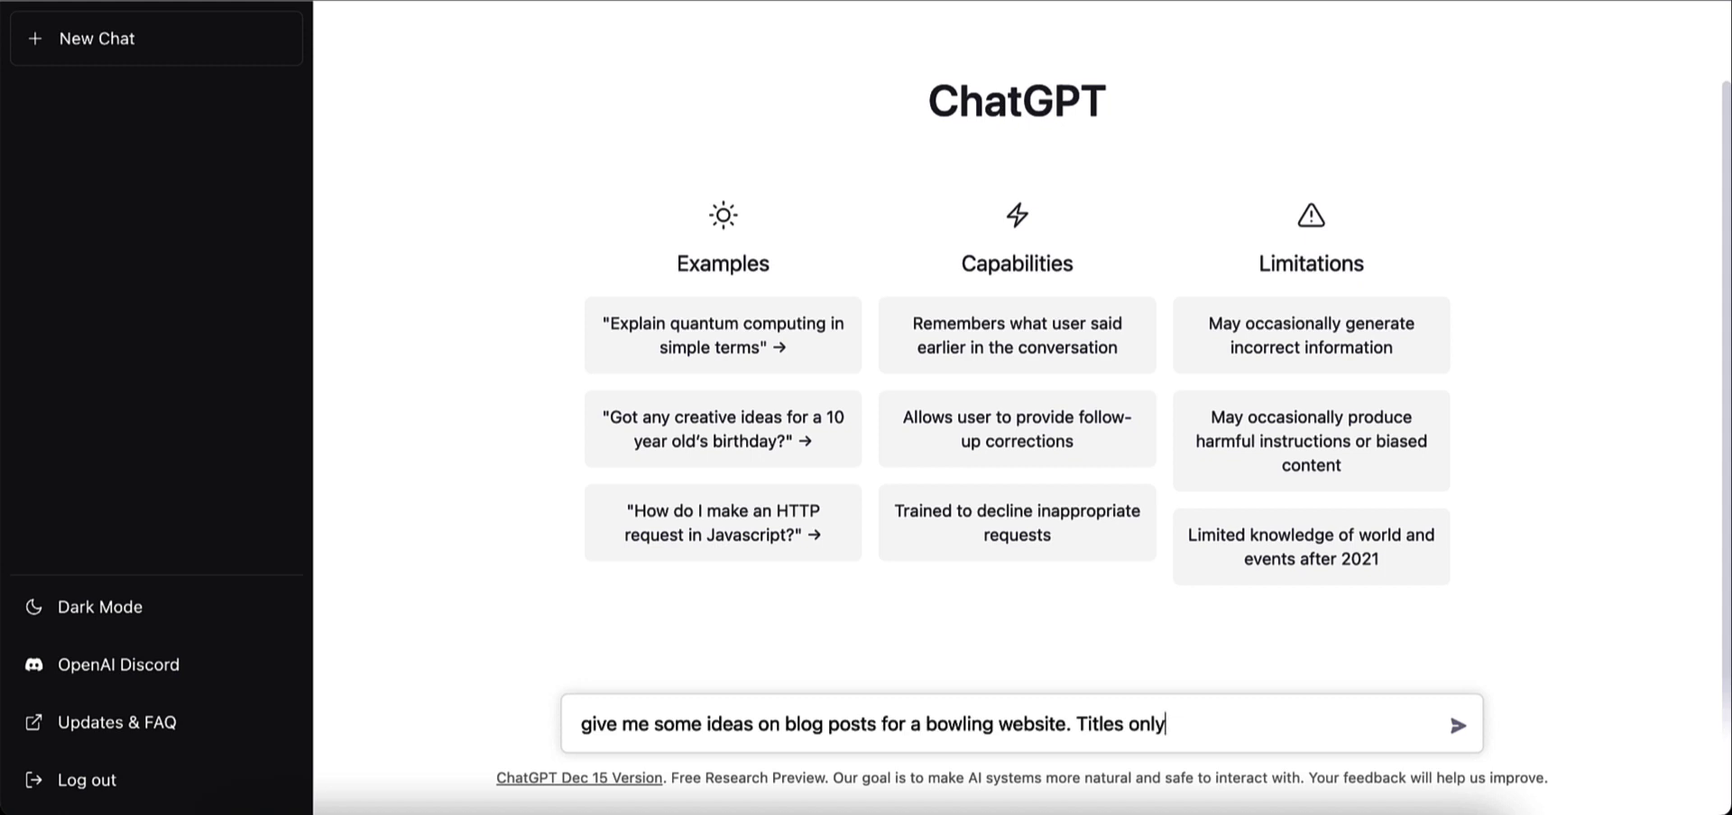
text(y)
key(BackSpace)
text(.)
key(Return)
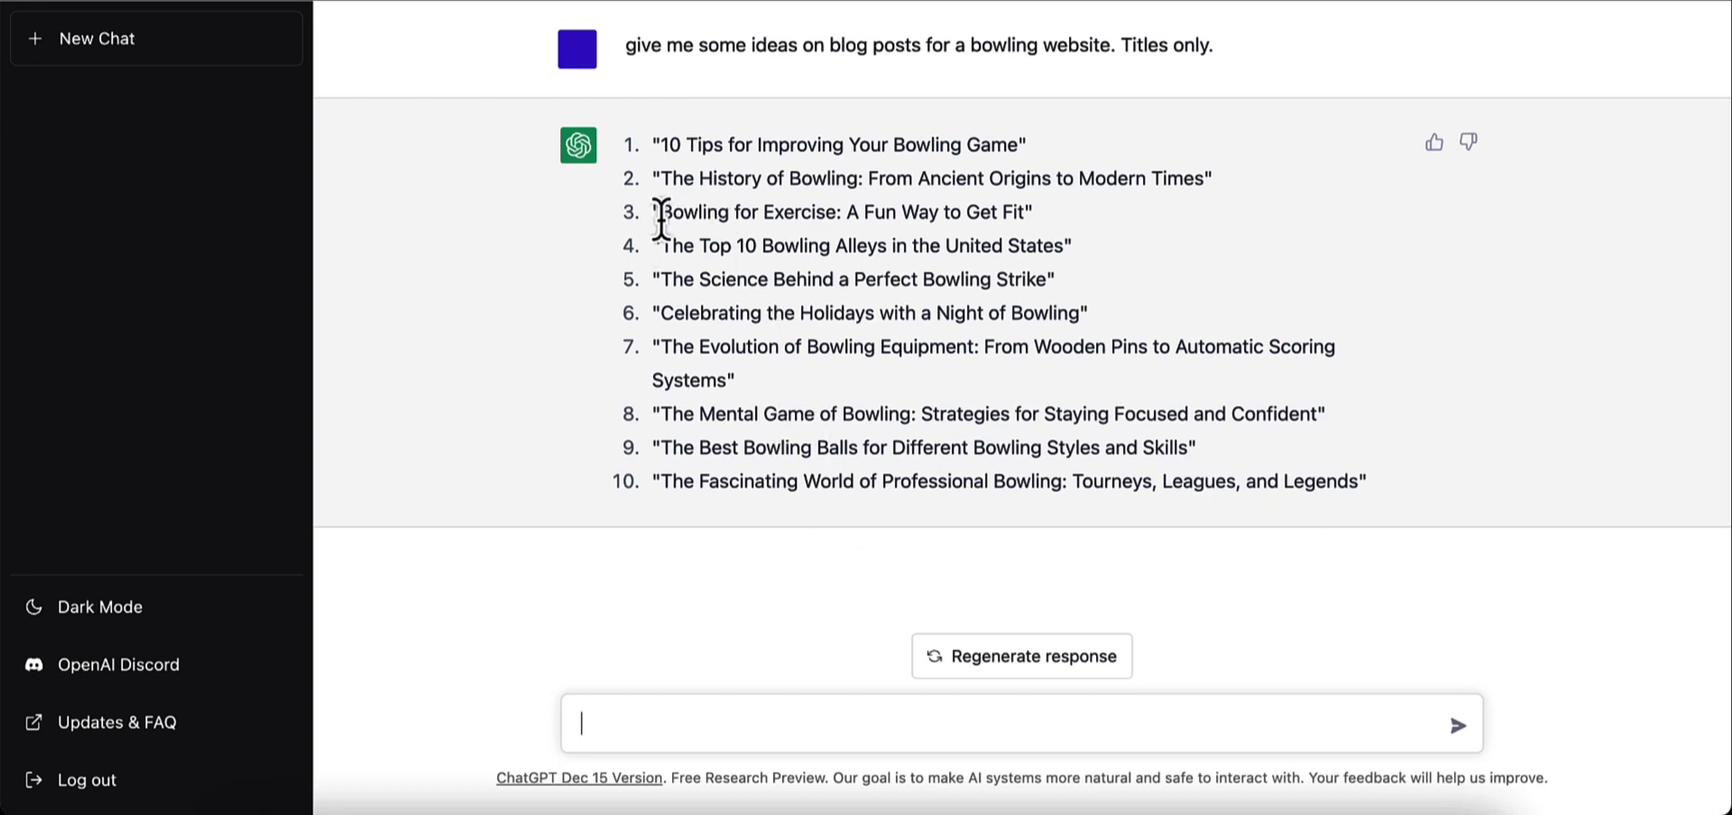
Copy the third suggested title and submit the prompt "write me a blog outline for title Bowling for Exercise: A Fun Way to Get Fit".
drag(661, 217, 1025, 215)
key(super+c)
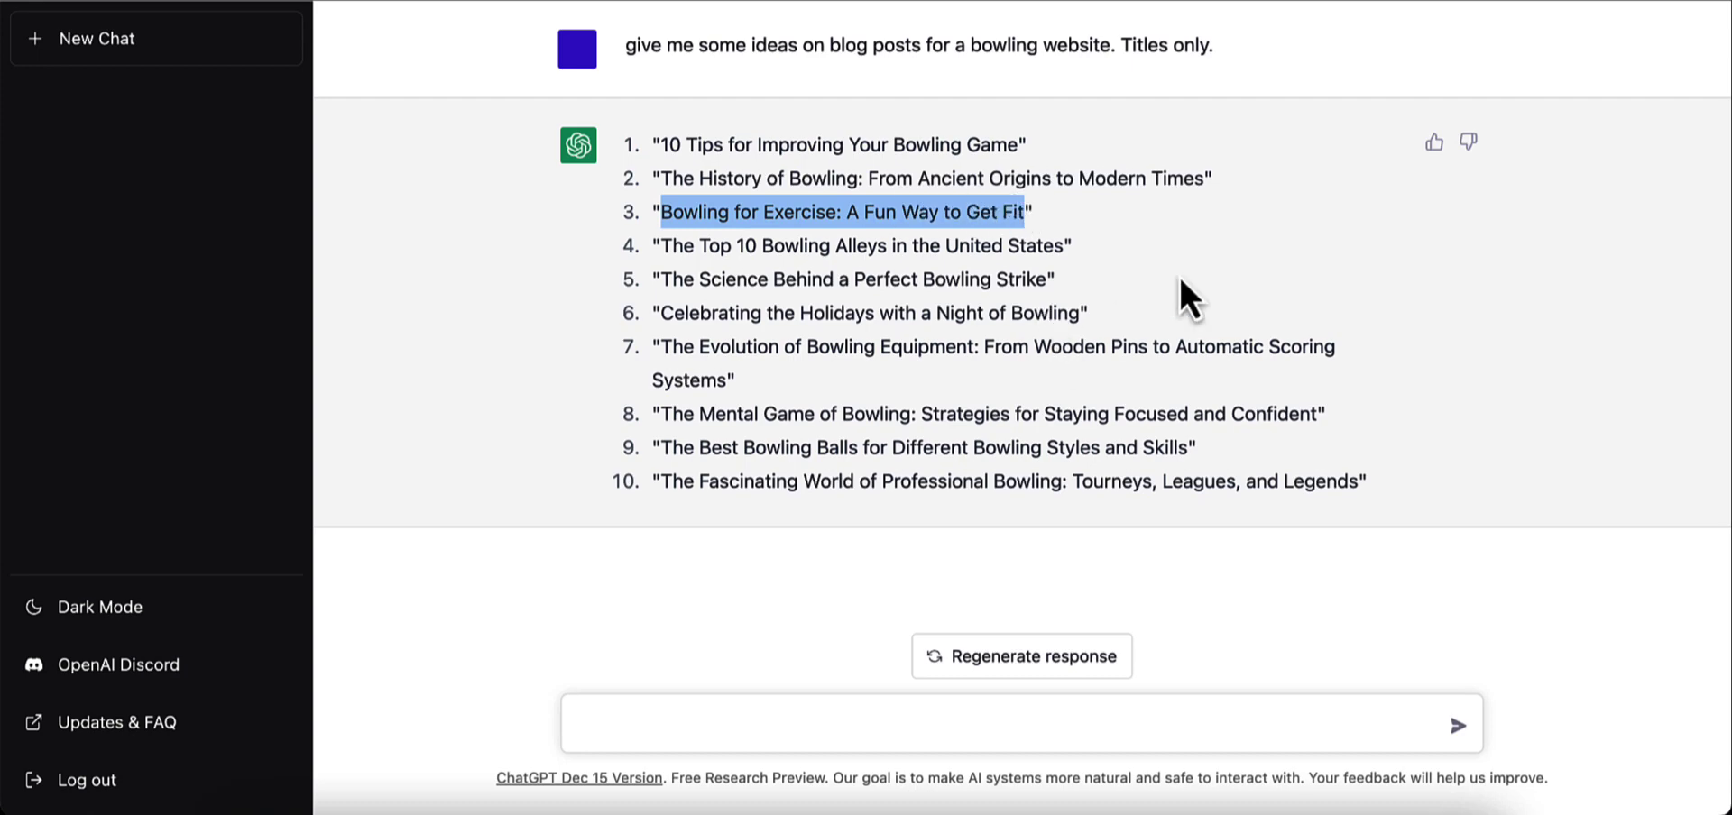
click(796, 726)
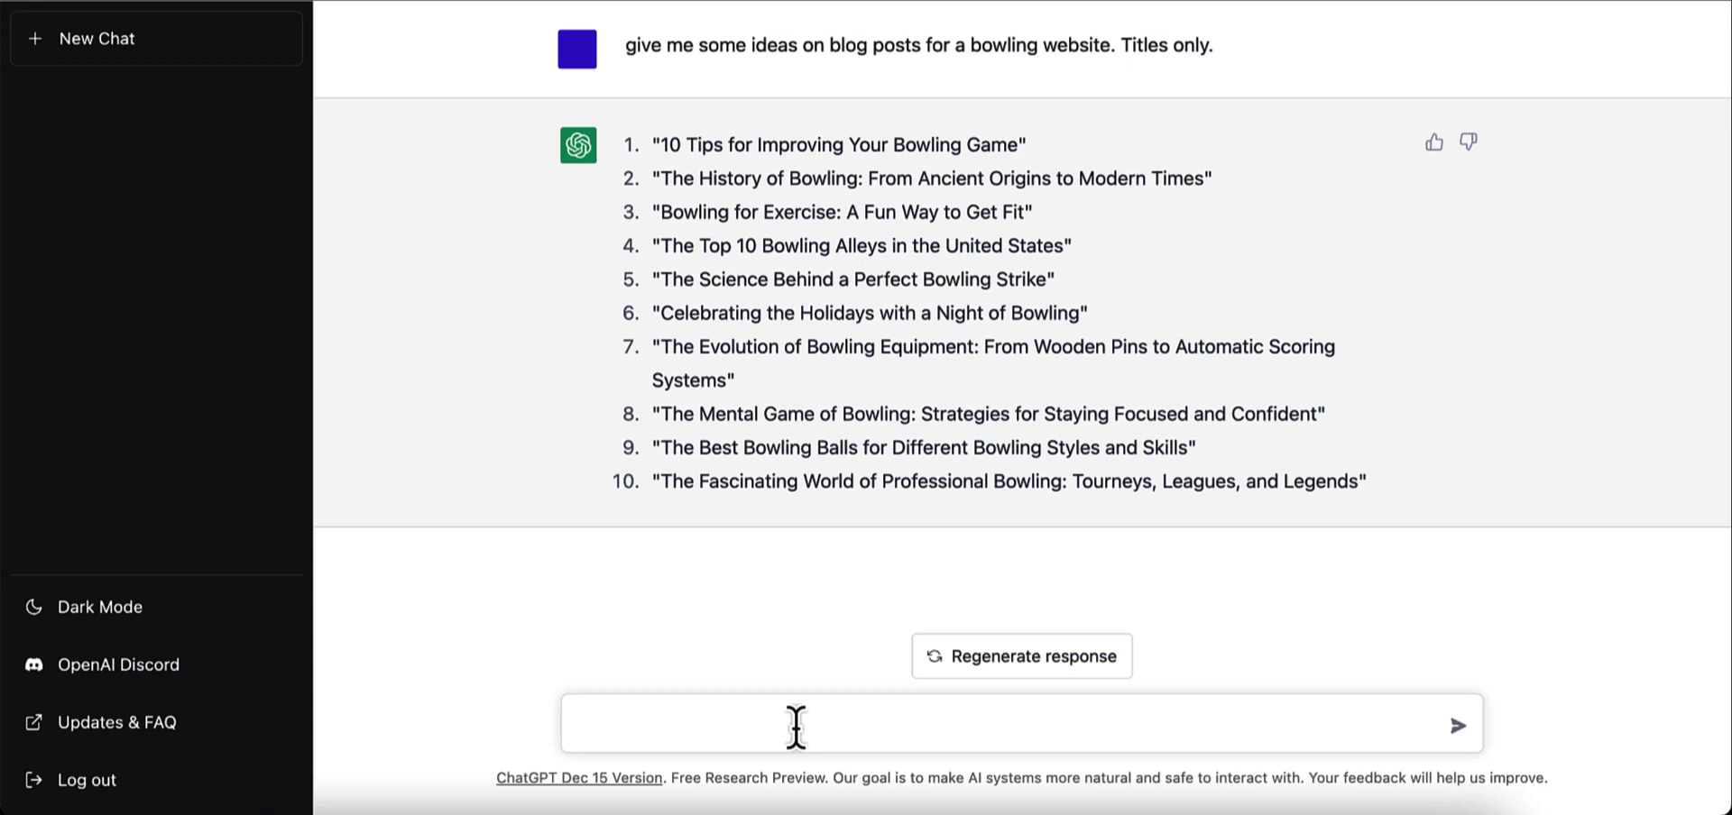
text(write me )
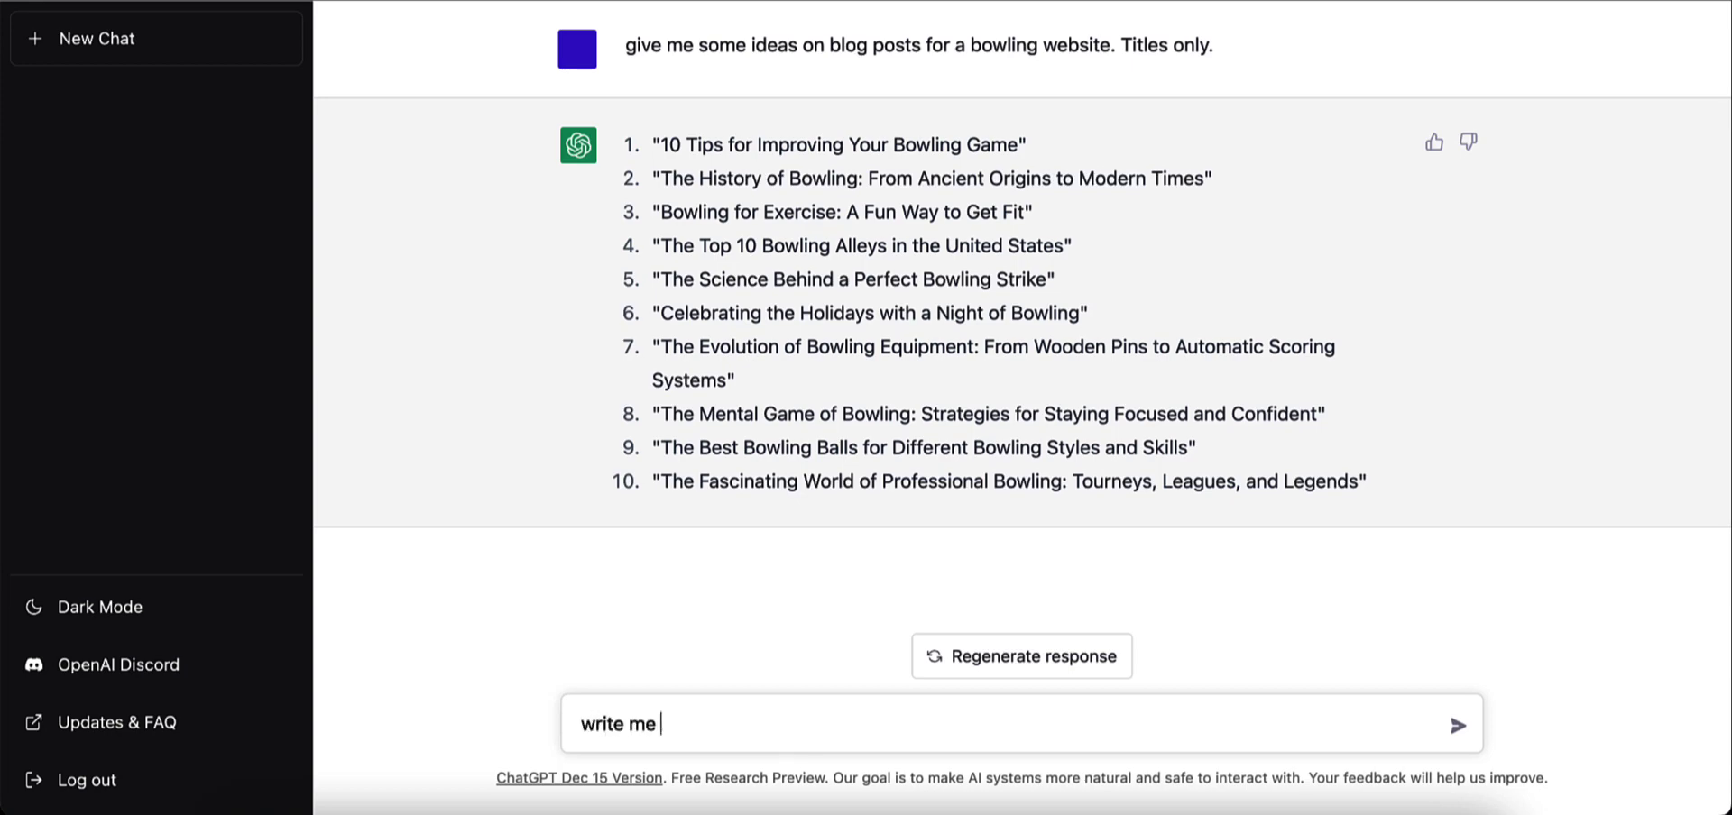
text(an article)
key(BackSpace)
key(BackSpace)
key(BackSpace)
key(BackSpace)
key(BackSpace)
key(BackSpace)
key(BackSpace)
text(blog outline for topic)
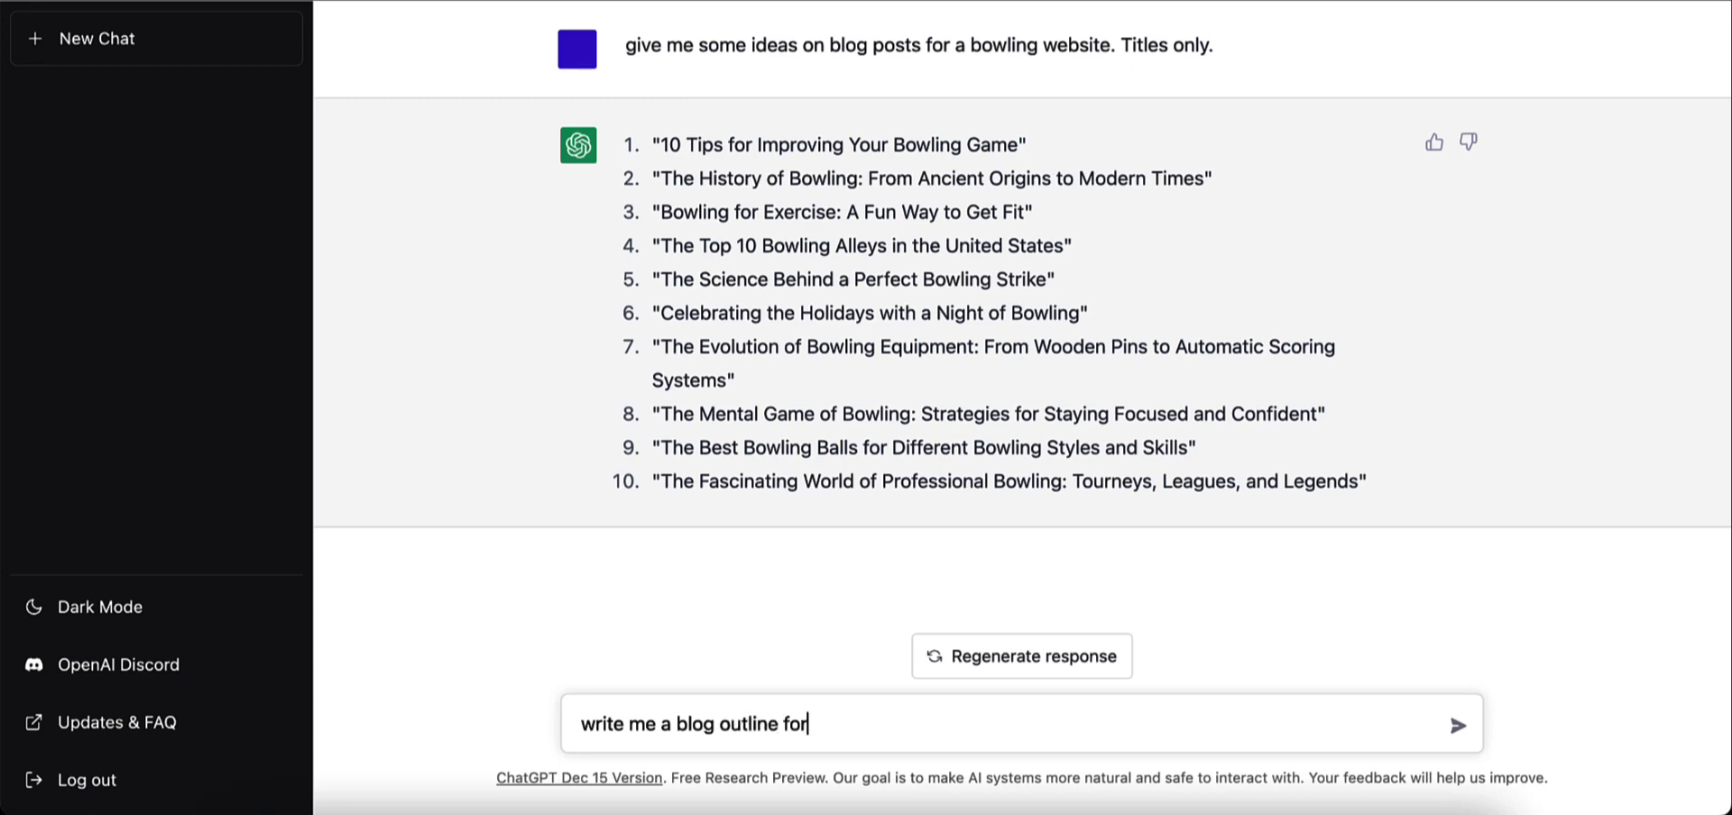
key(BackSpace)
key(BackSpace)
key(BackSpace)
key(BackSpace)
text(itle)
key(super+v)
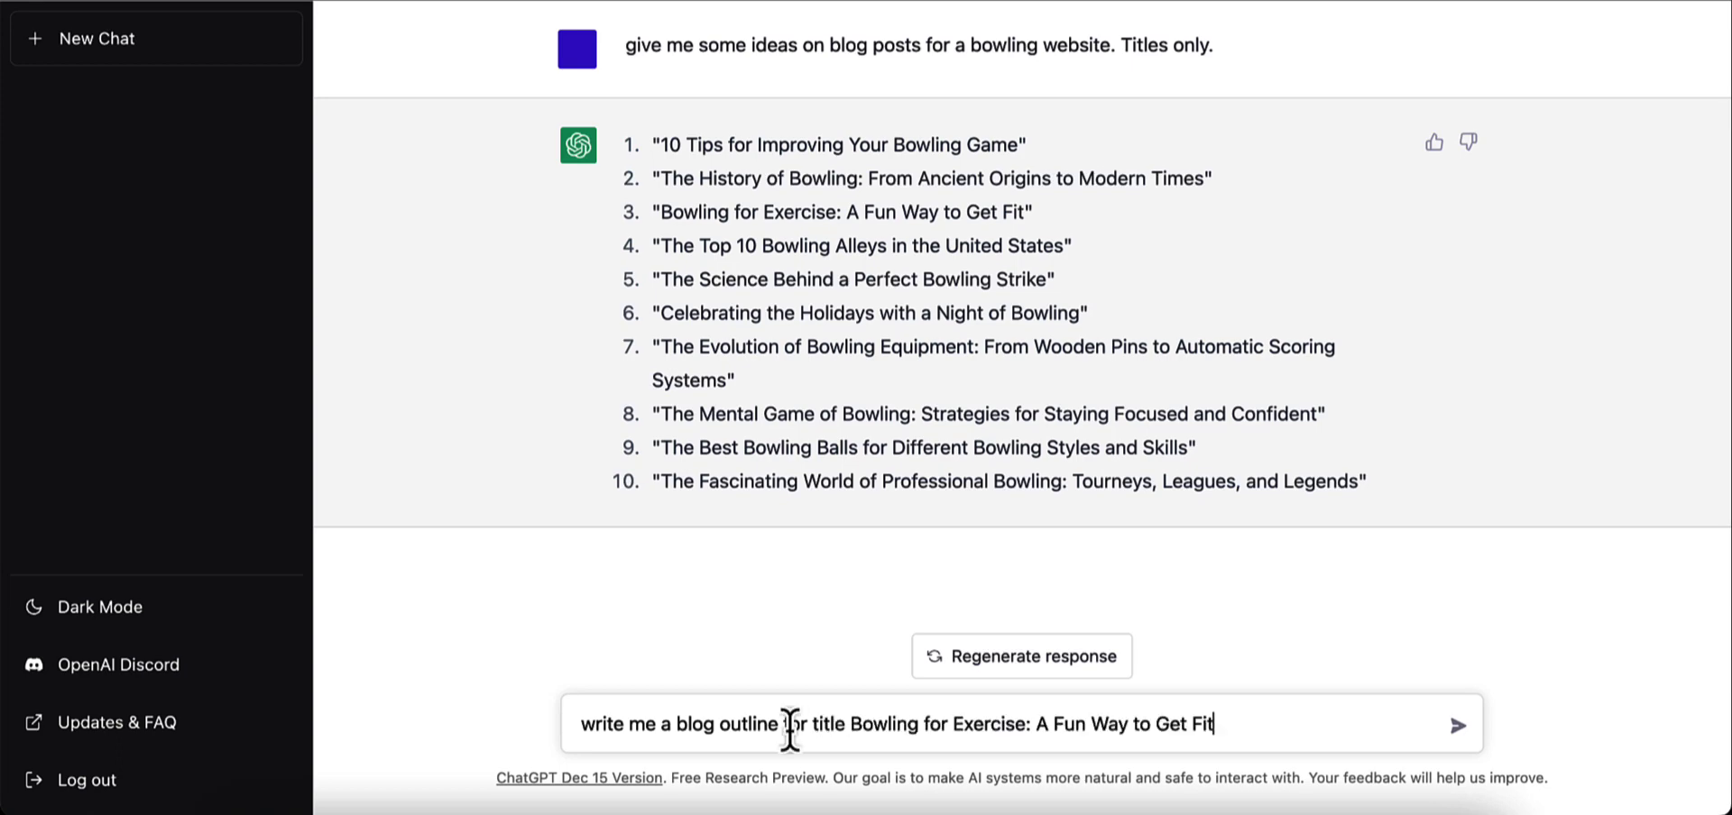
key(Return)
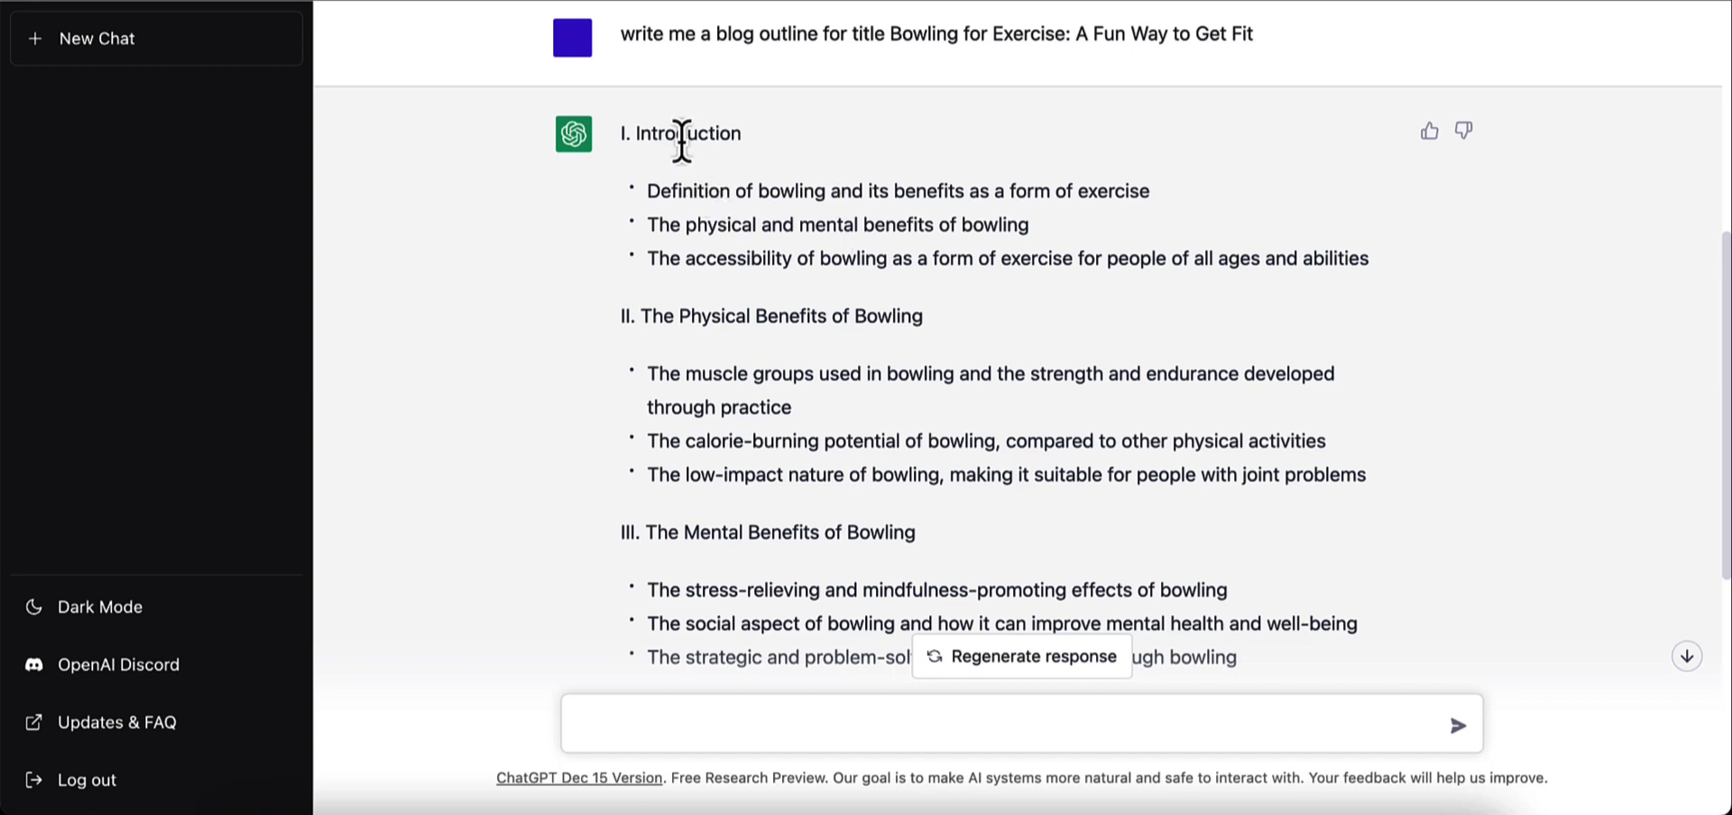
scroll(866, 262, up, 1)
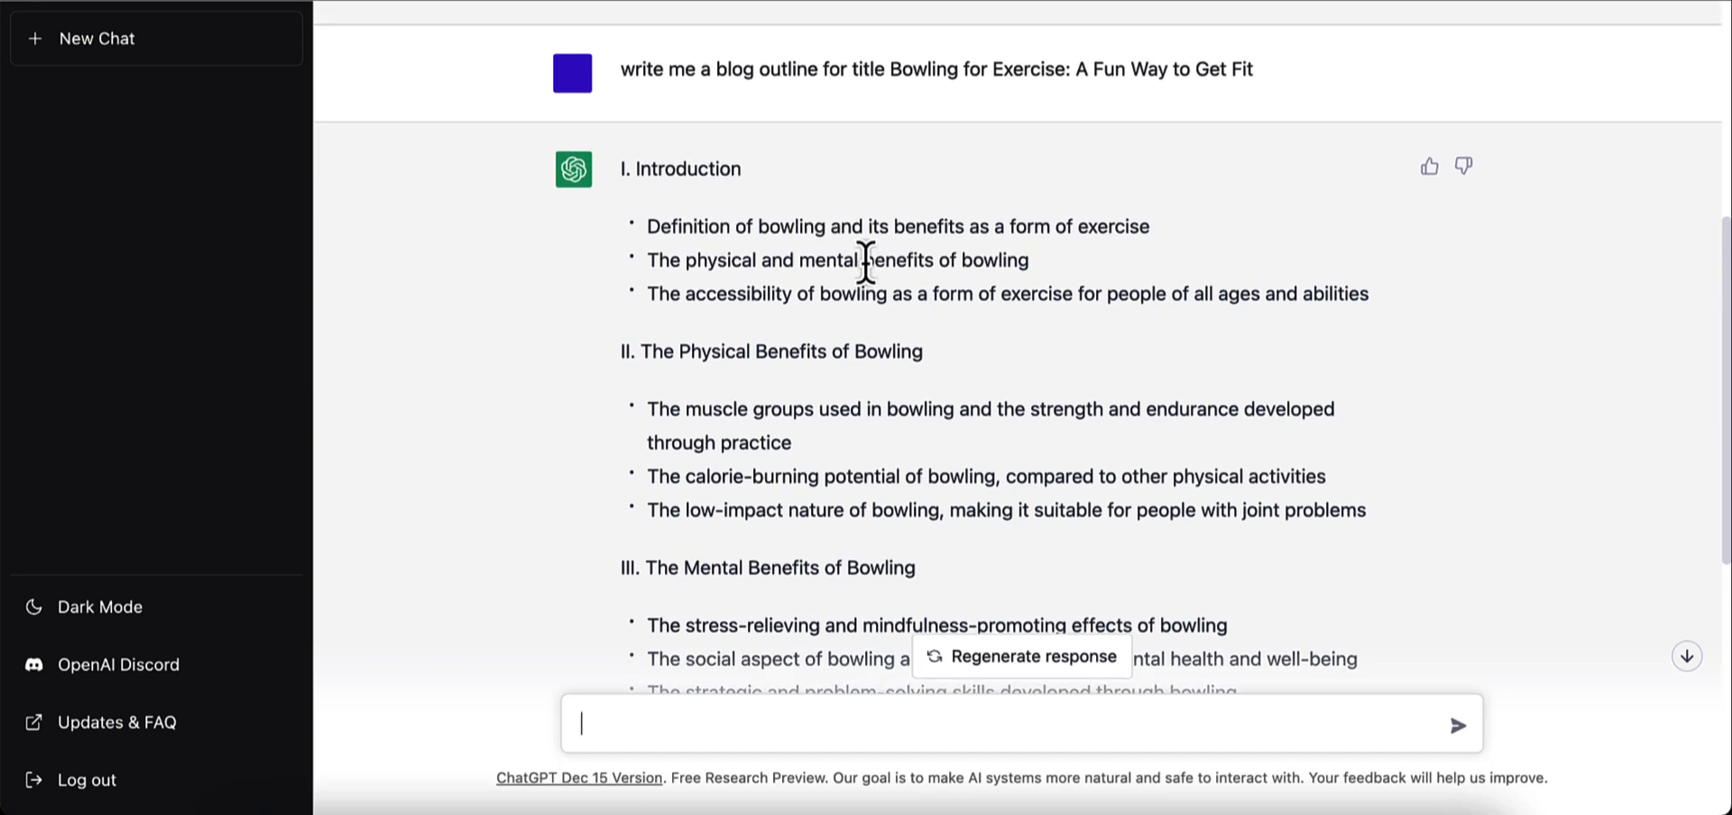
scroll(866, 261, up, 5)
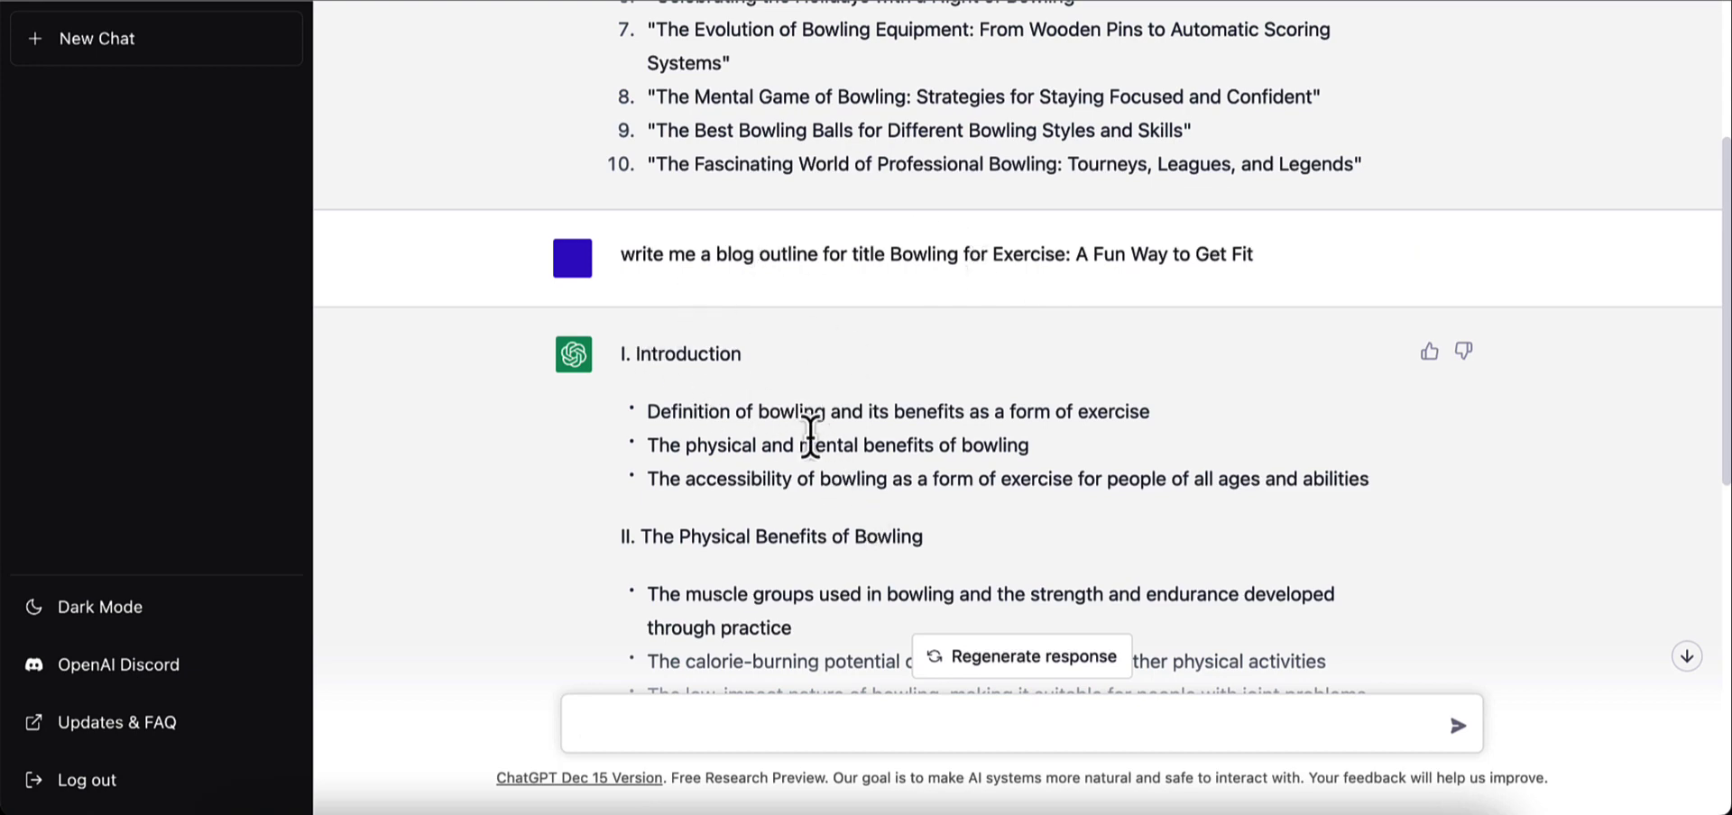
scroll(812, 437, down, 2)
scroll(817, 436, up, 4)
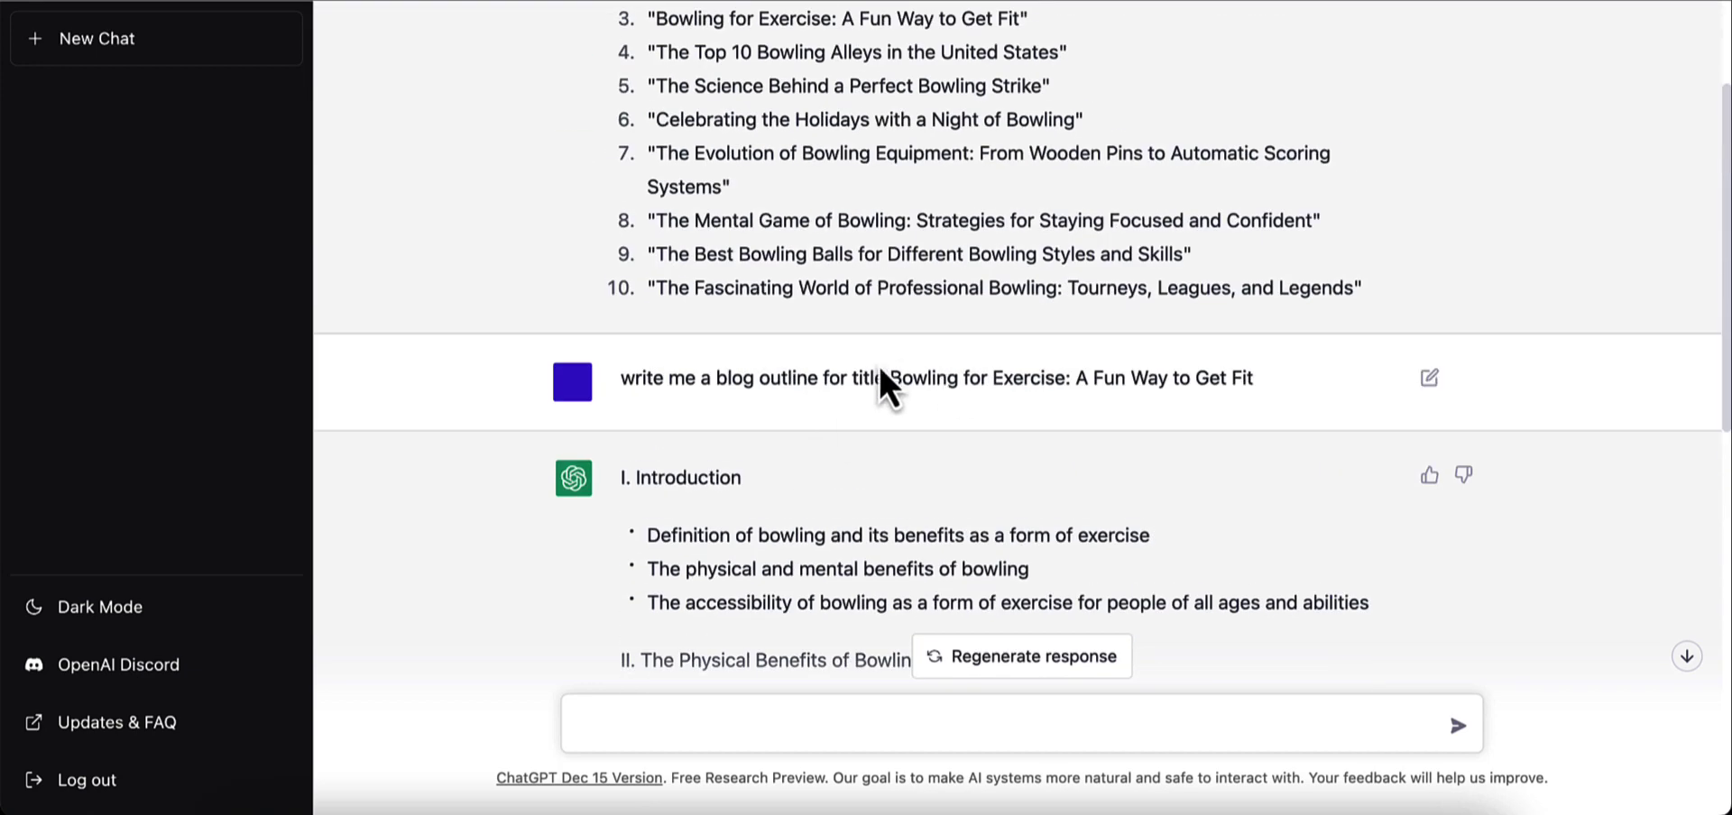
drag(622, 379, 749, 381)
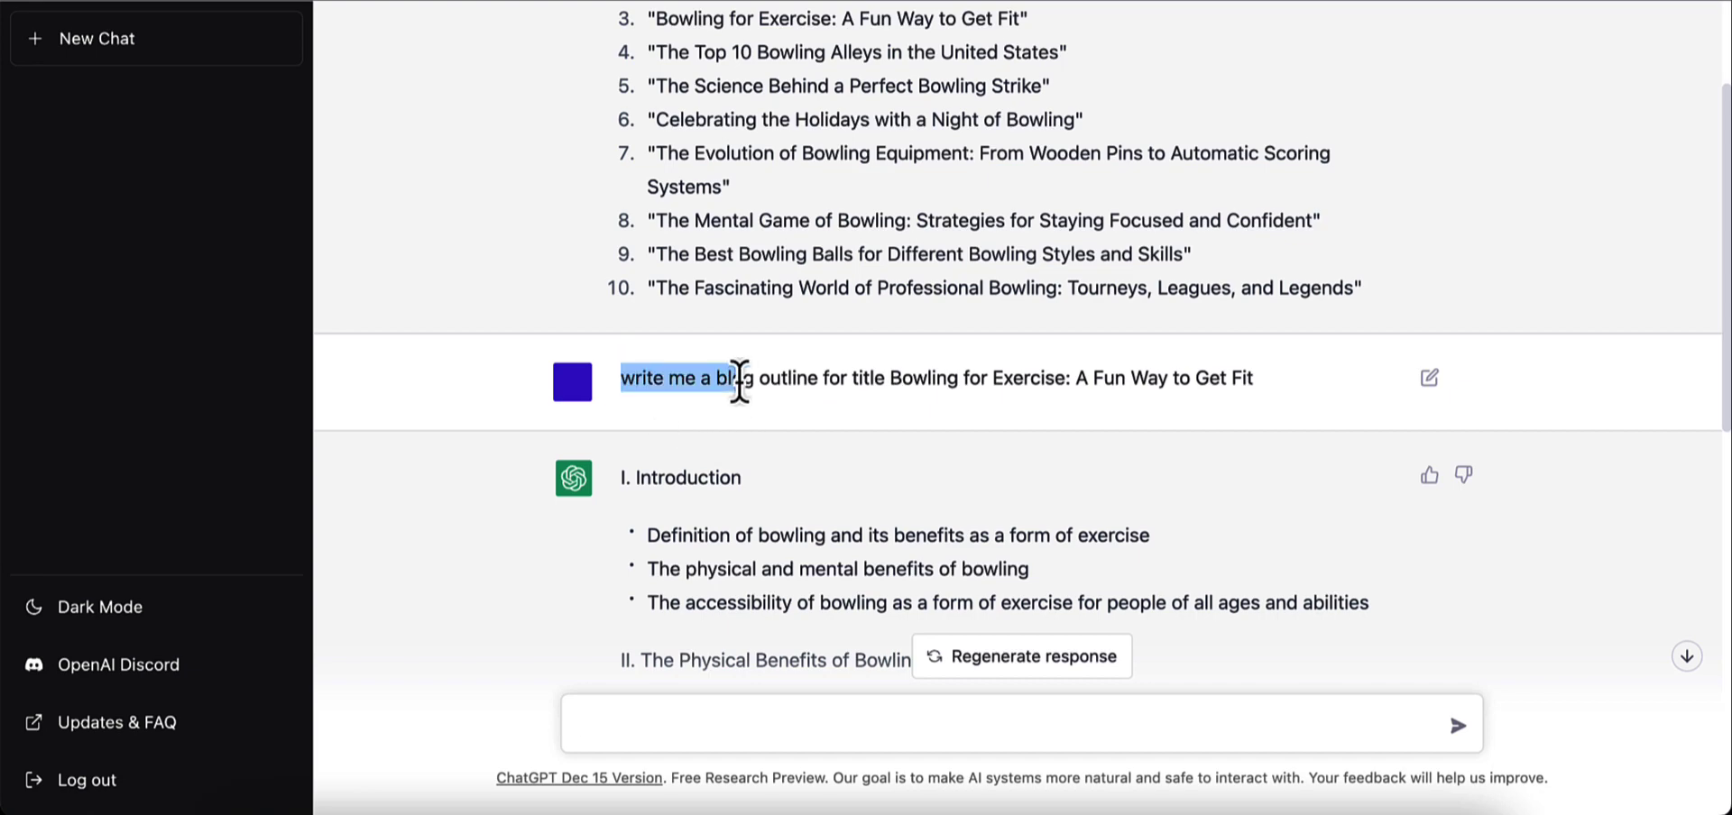
click(1268, 394)
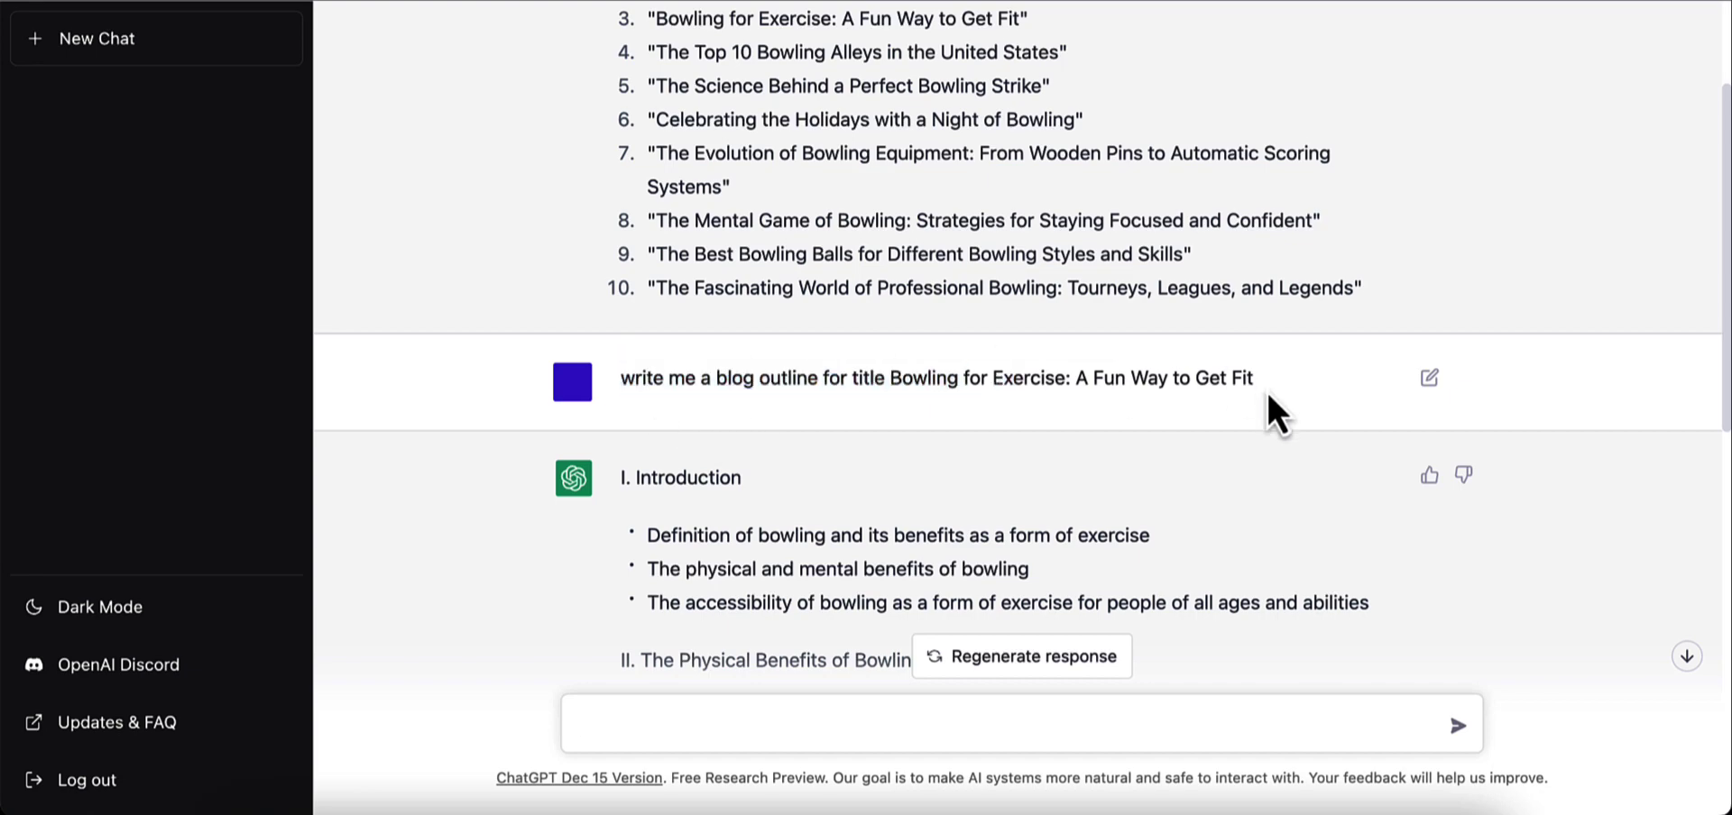
click(1429, 379)
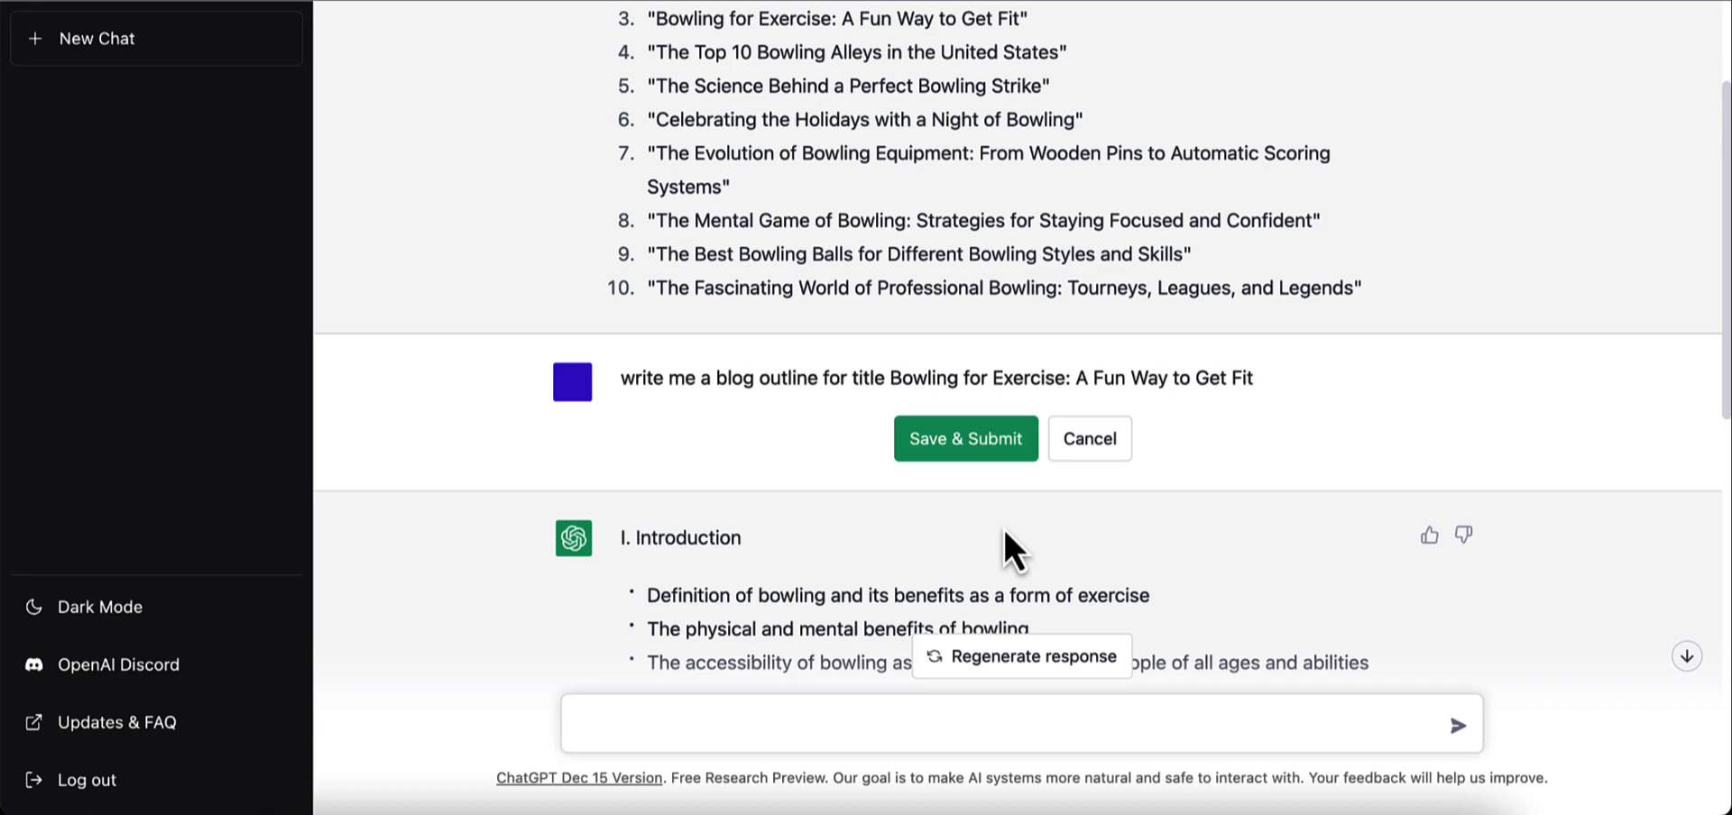
click(1089, 442)
Submit the follow-up prompt "write an article based on the outline above".
scroll(796, 336, down, 5)
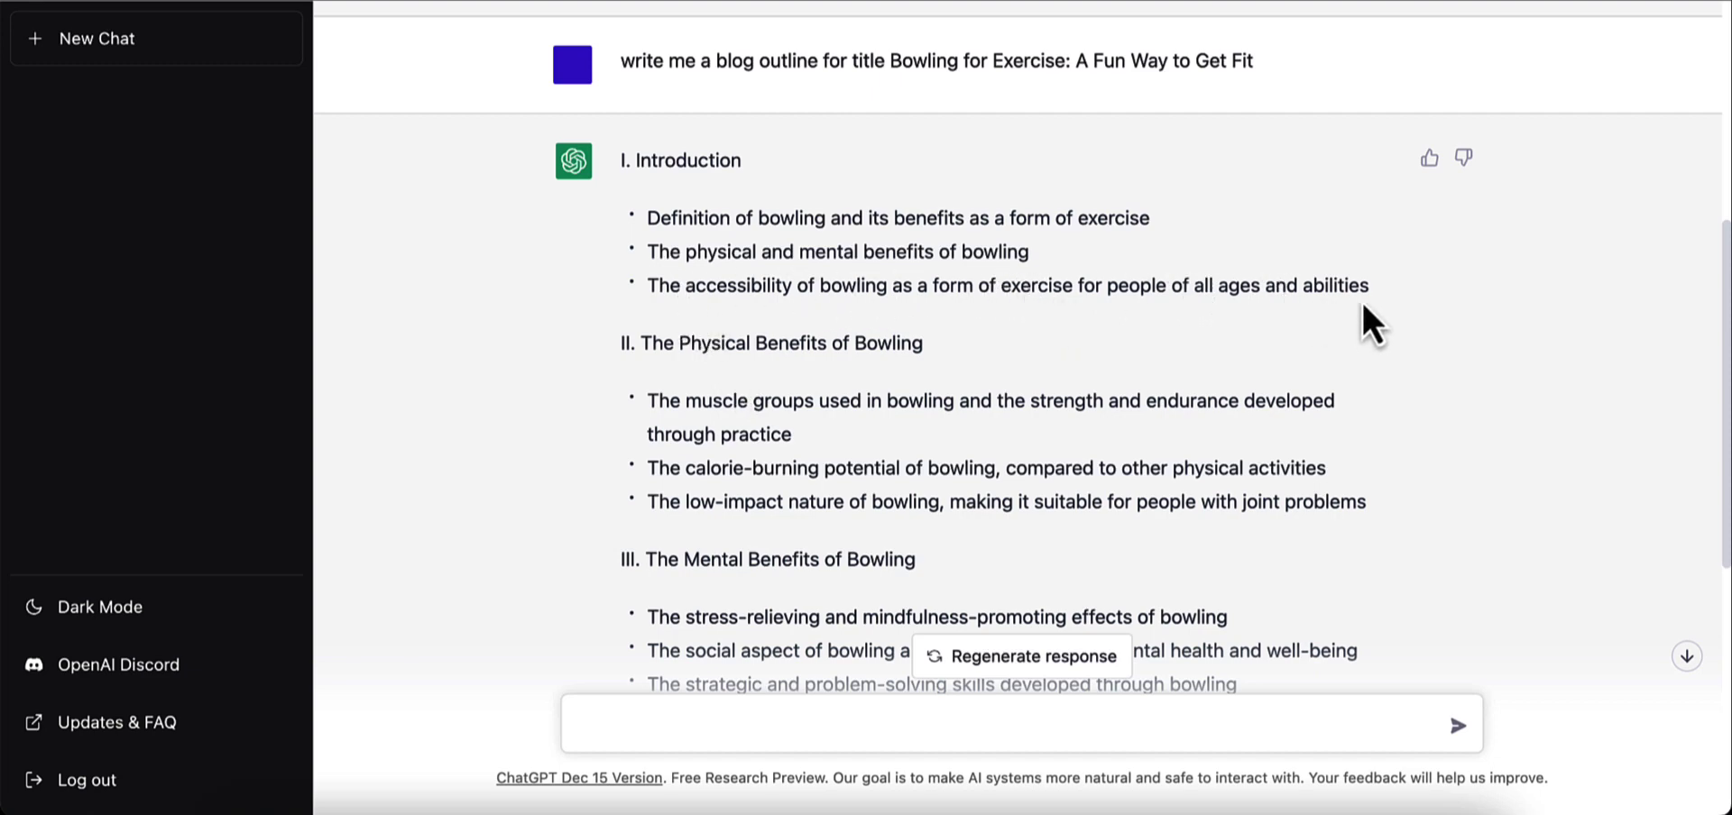
scroll(1144, 352, down, 6)
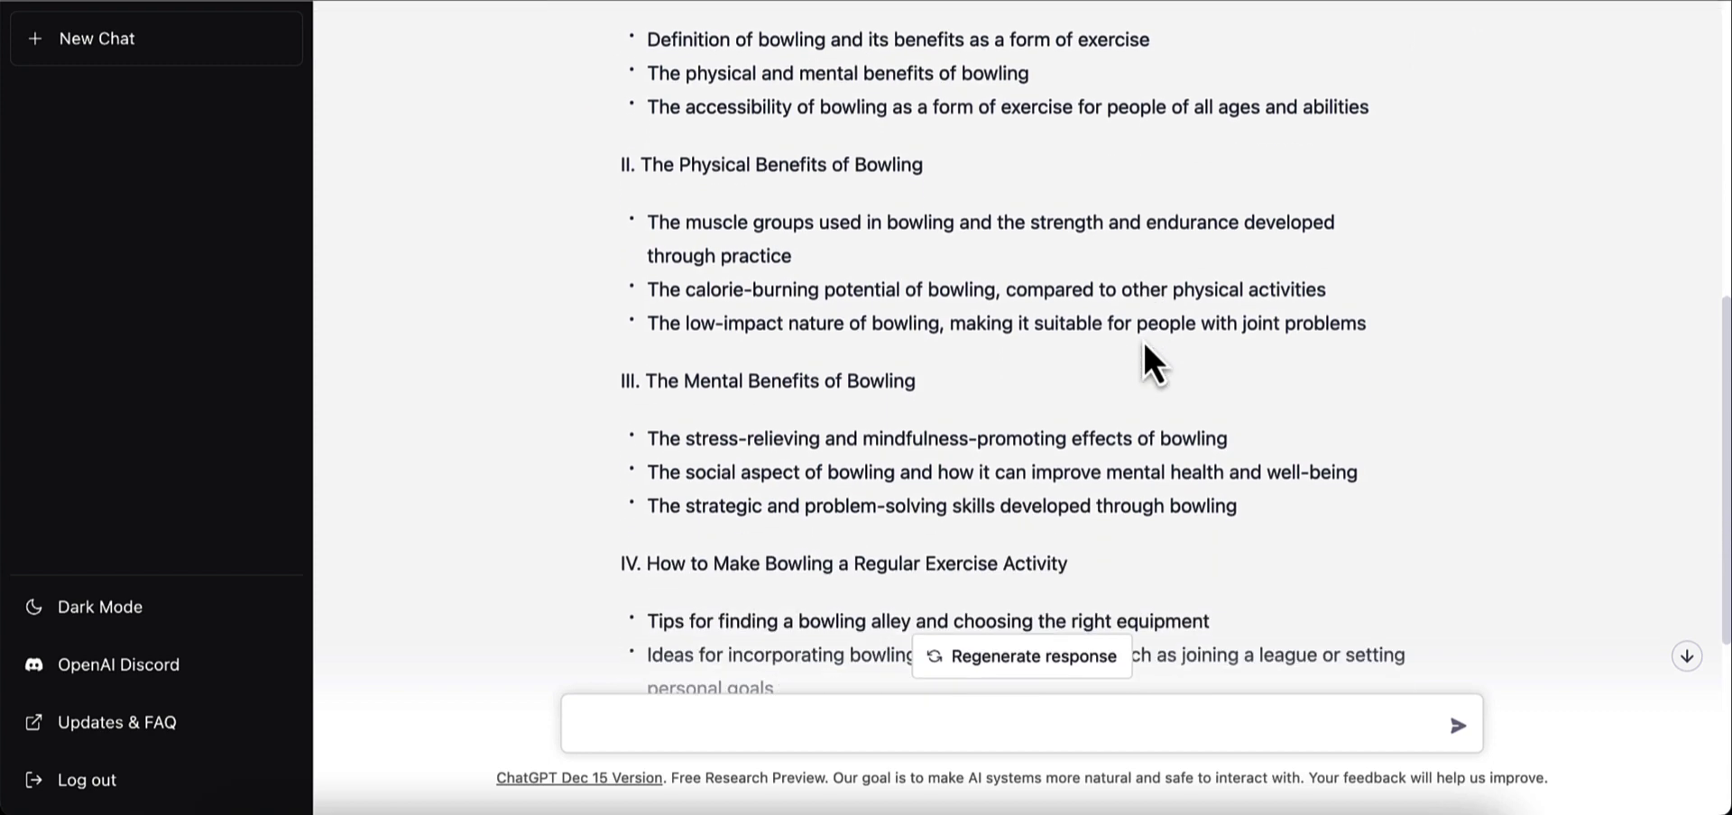
scroll(1140, 347, up, 5)
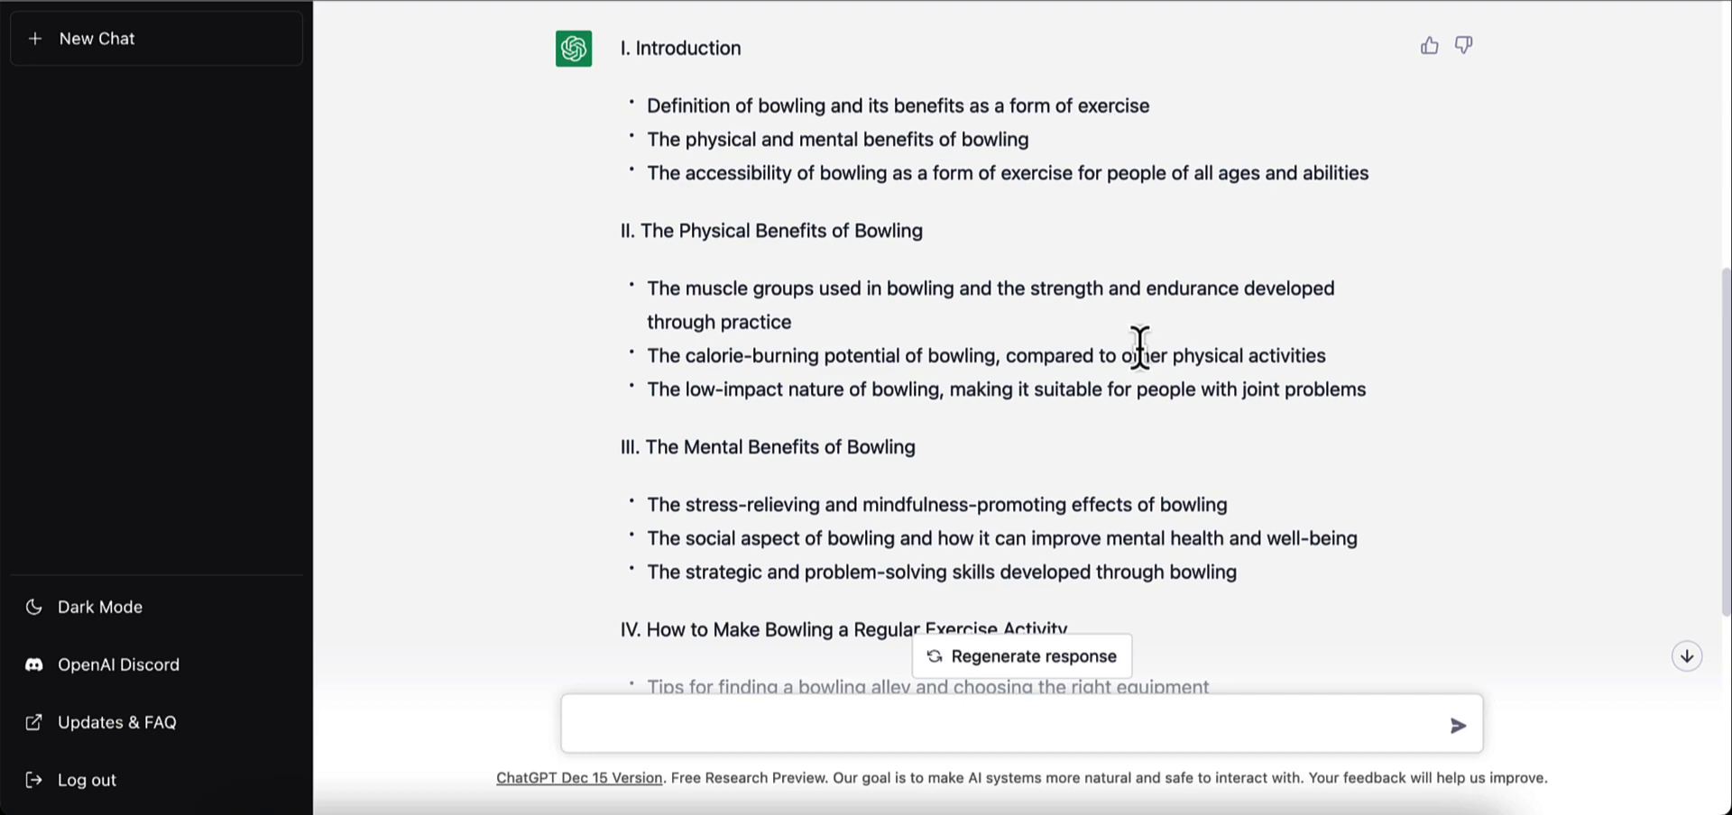
scroll(1118, 252, down, 5)
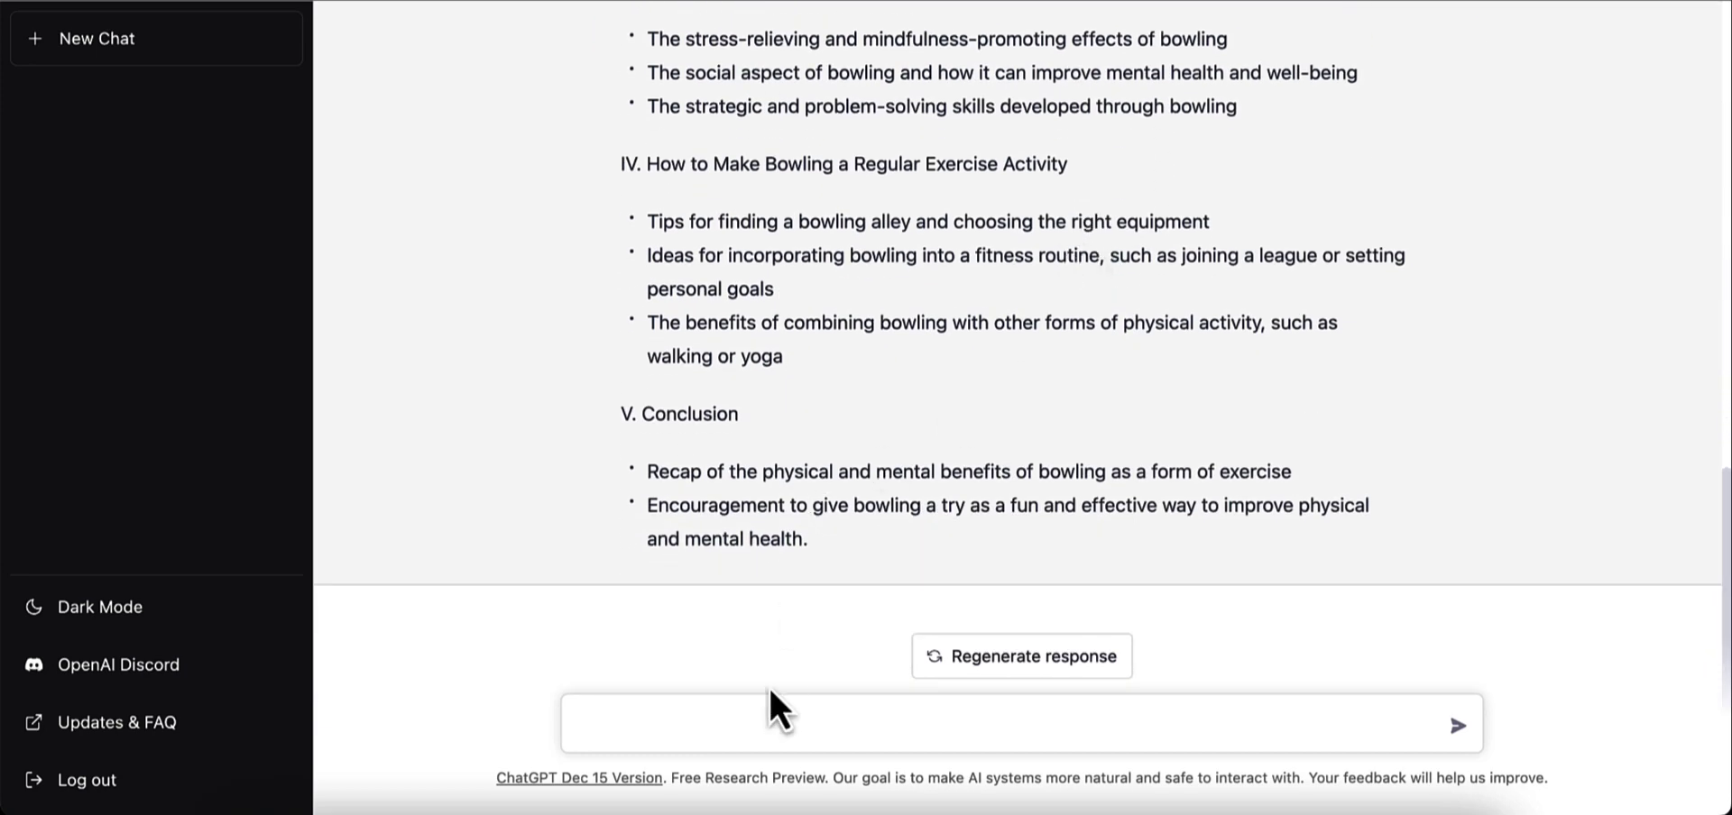
click(664, 727)
text(write)
text( a bloog)
key(BackSpace)
key(BackSpace)
key(BackSpace)
key(BackSpace)
key(BackSpace)
text(n article )
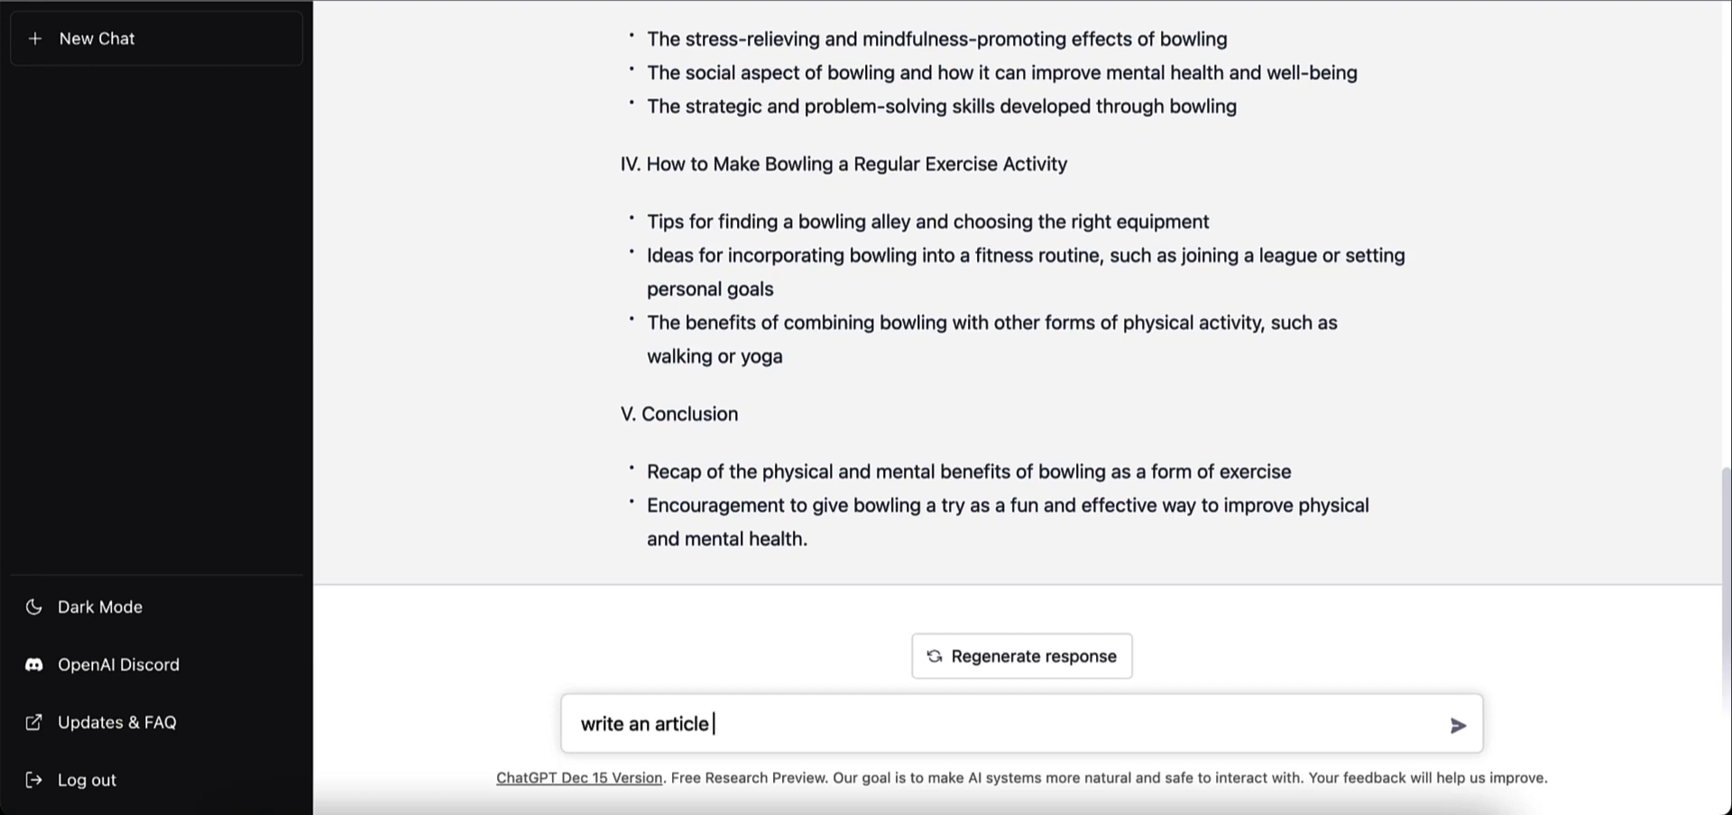
text(based on the outl)
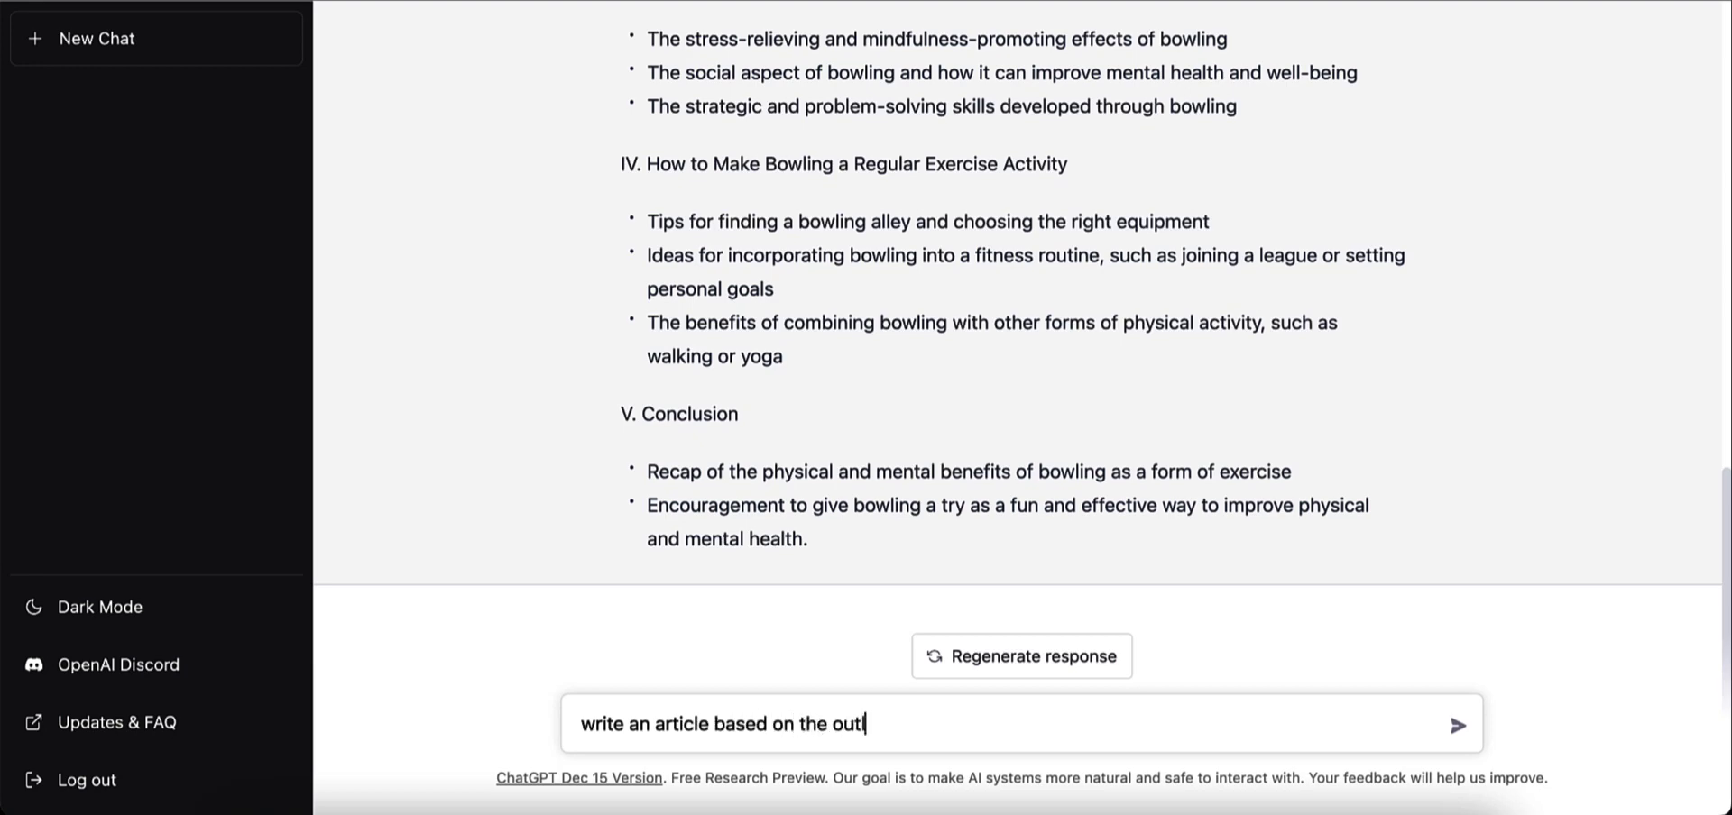
text(ine above)
key(Return)
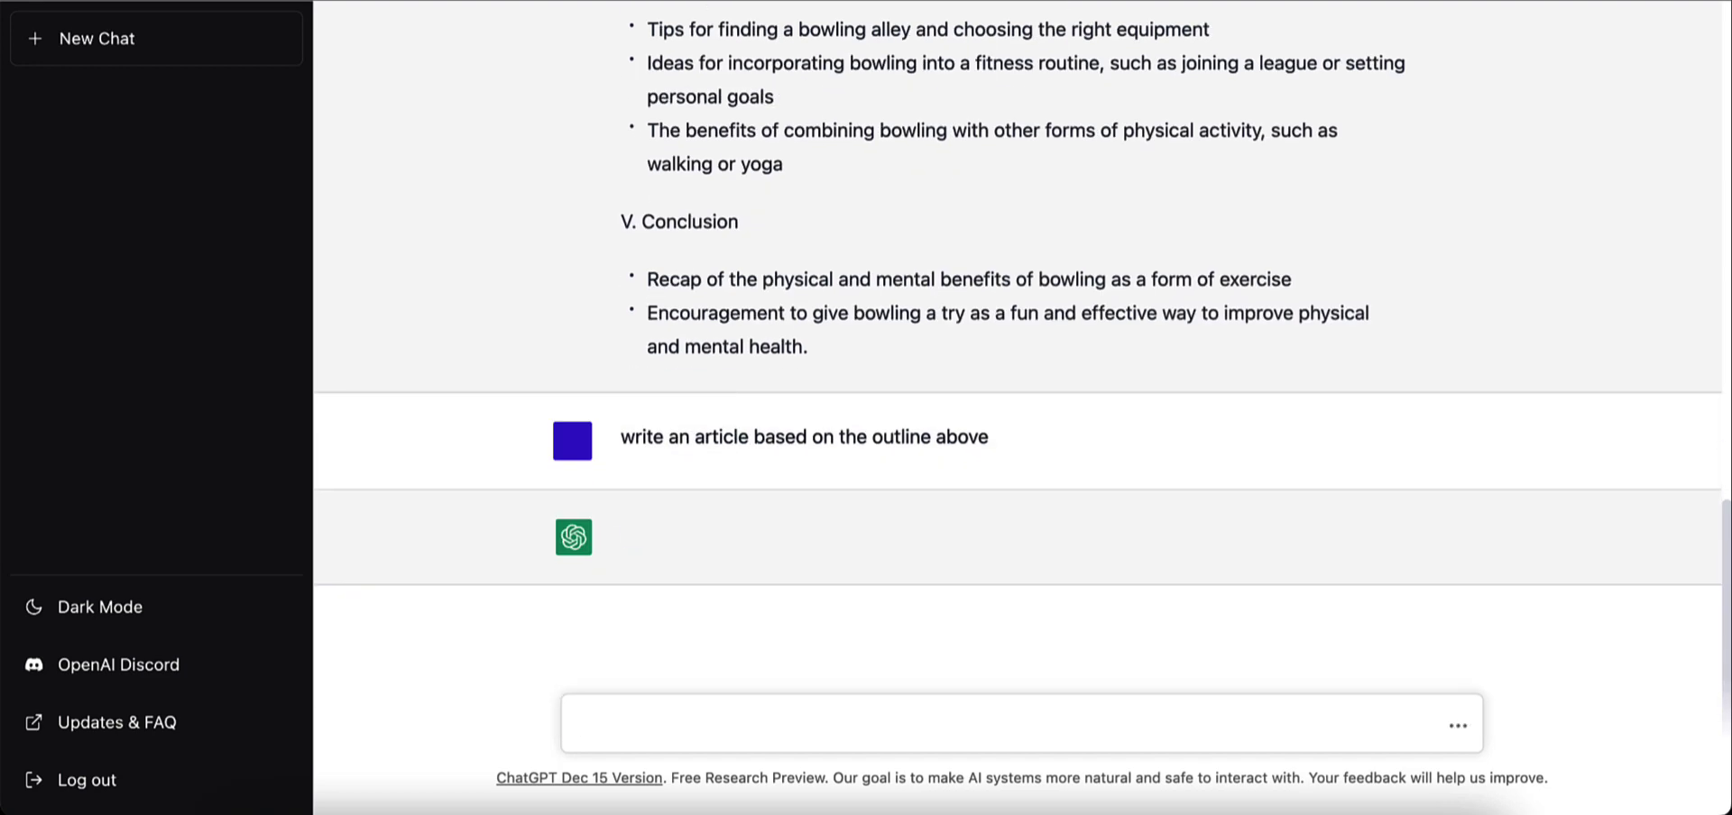
Compare the generated article's headings and paragraphs with the sections and bullet points of the blog outline.
scroll(834, 328, up, 5)
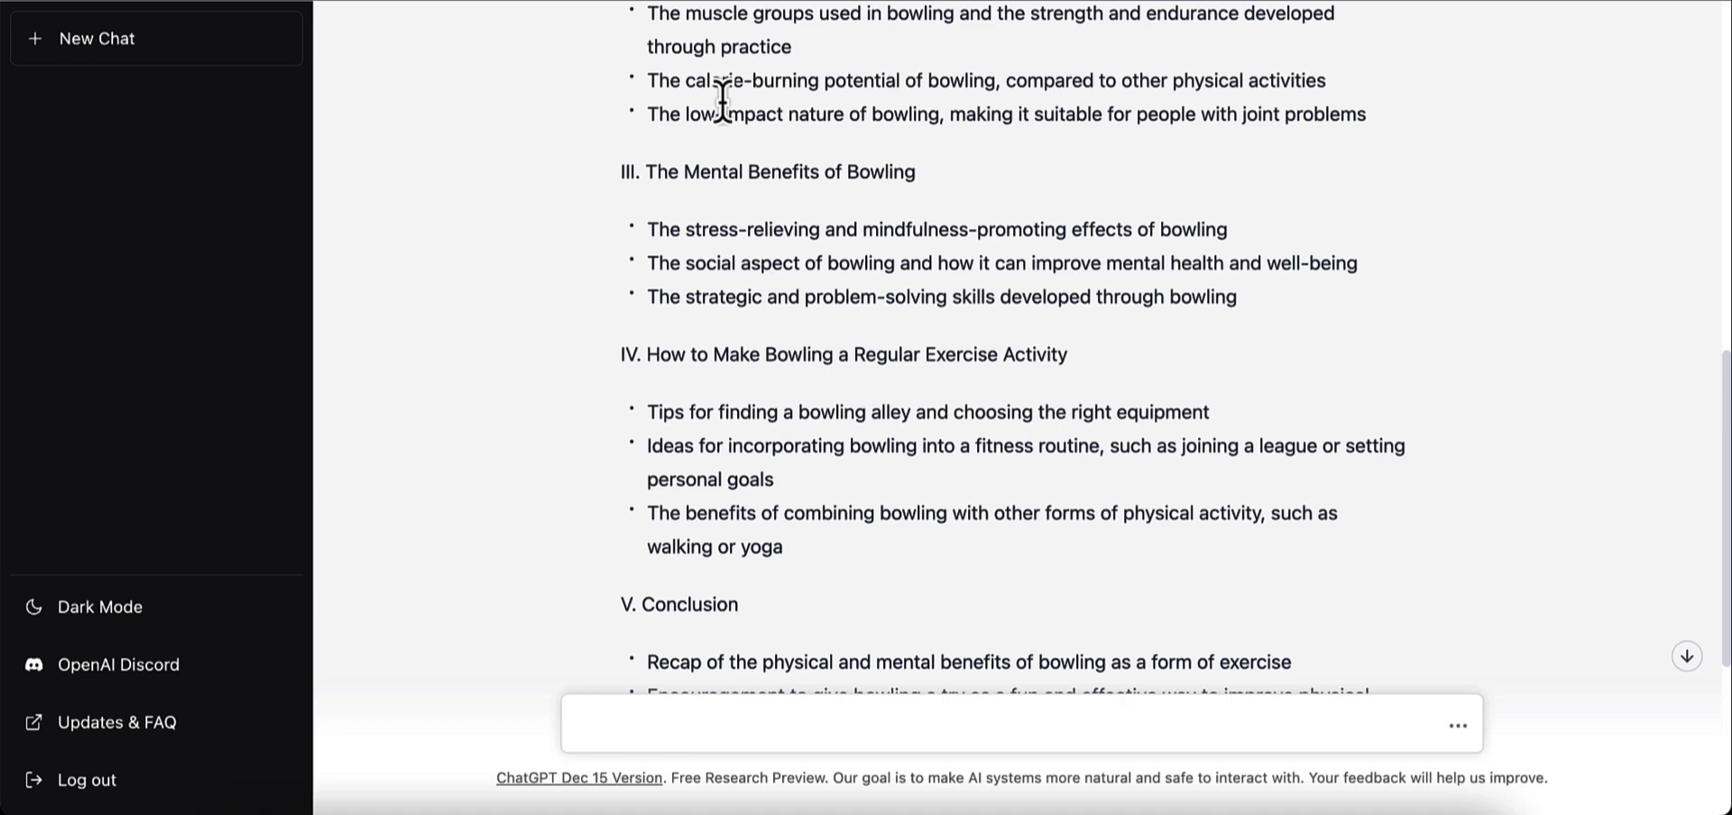
scroll(711, 298, down, 3)
scroll(815, 325, down, 2)
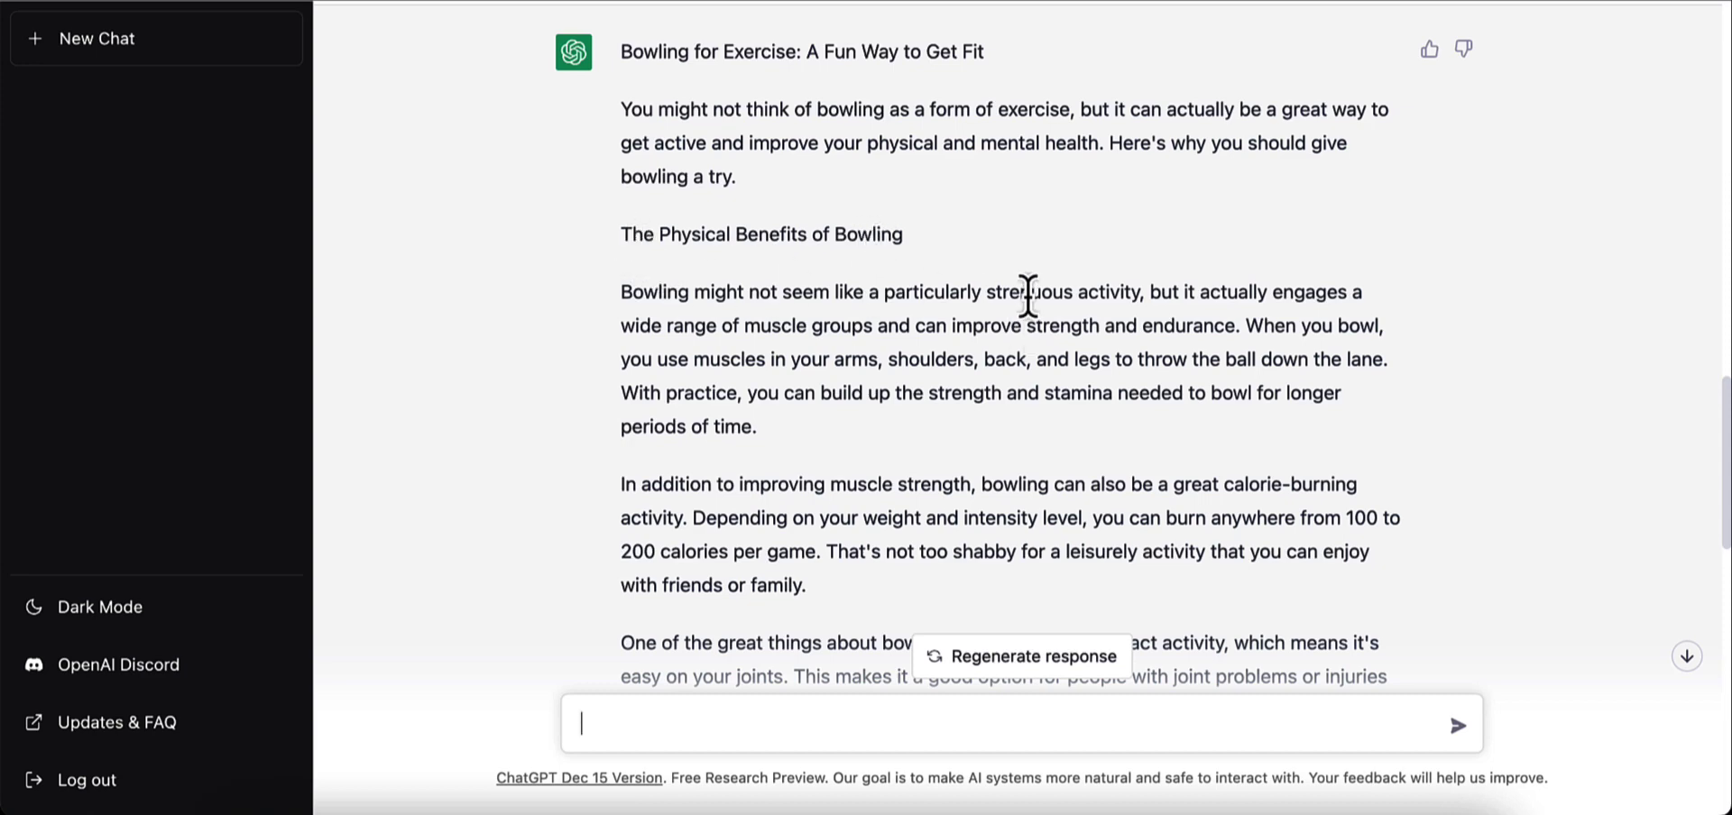
scroll(1033, 324, up, 4)
scroll(1028, 321, up, 9)
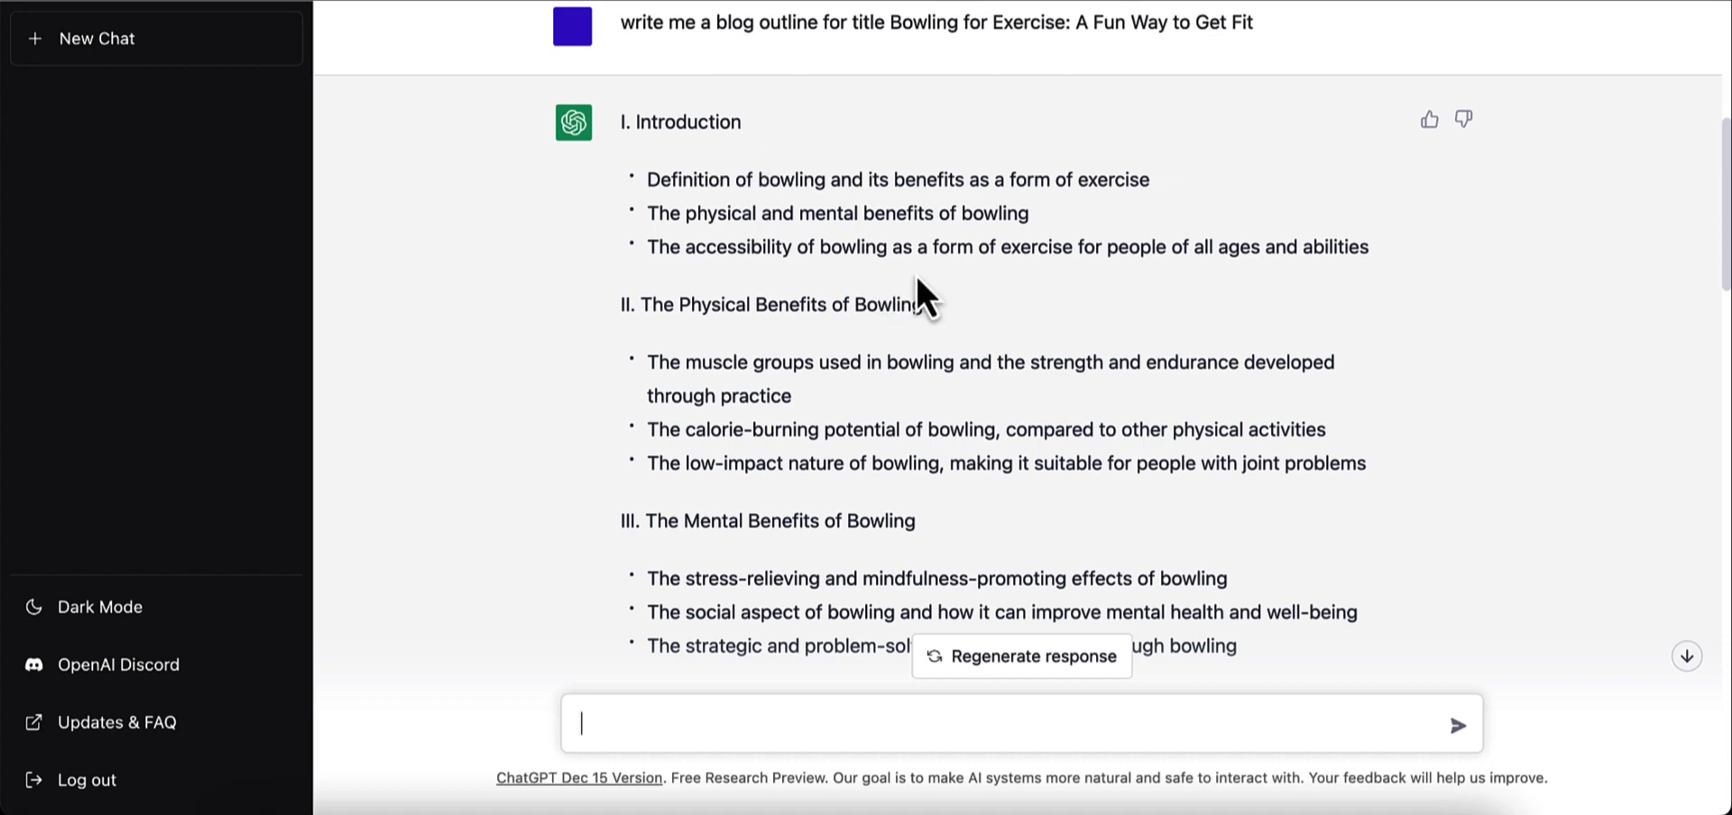
drag(929, 306, 638, 303)
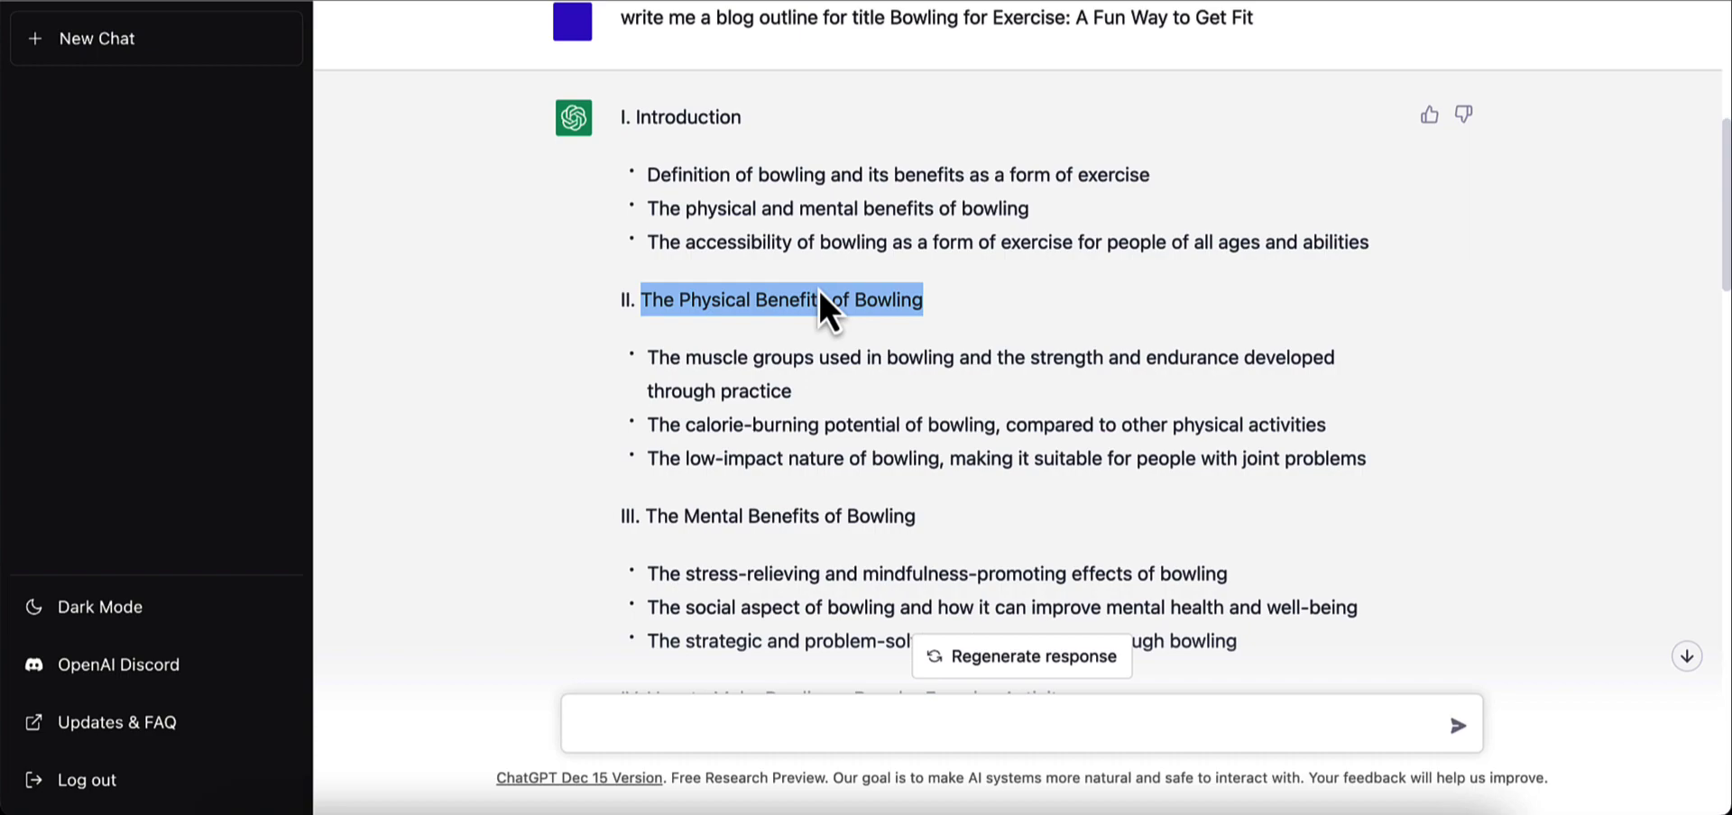
scroll(794, 352, down, 2)
scroll(1009, 431, down, 15)
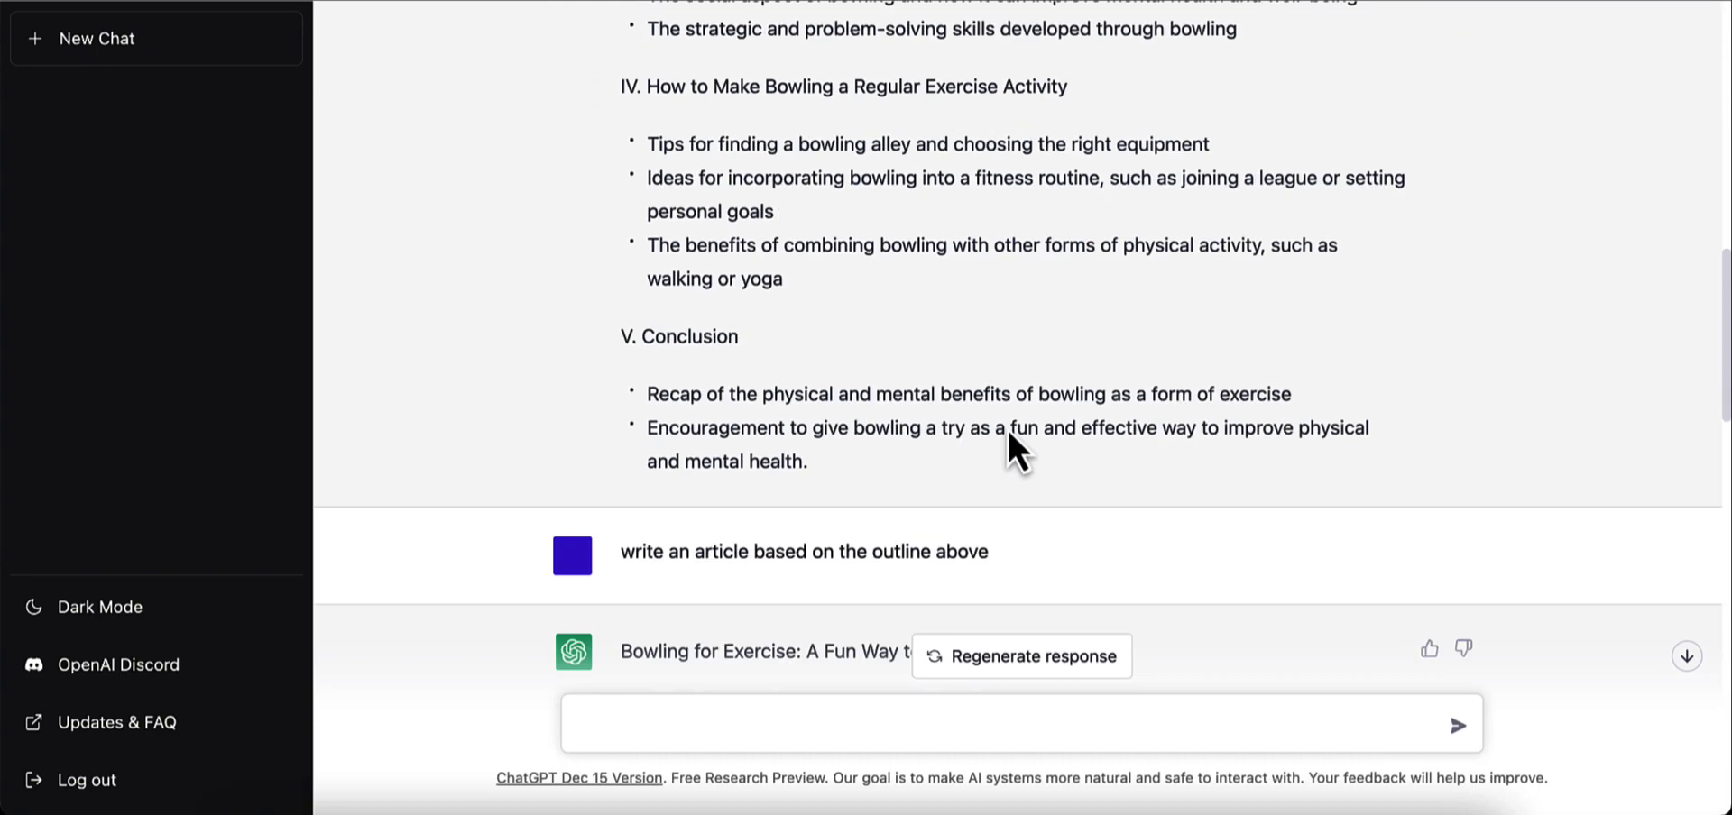
scroll(765, 424, down, 4)
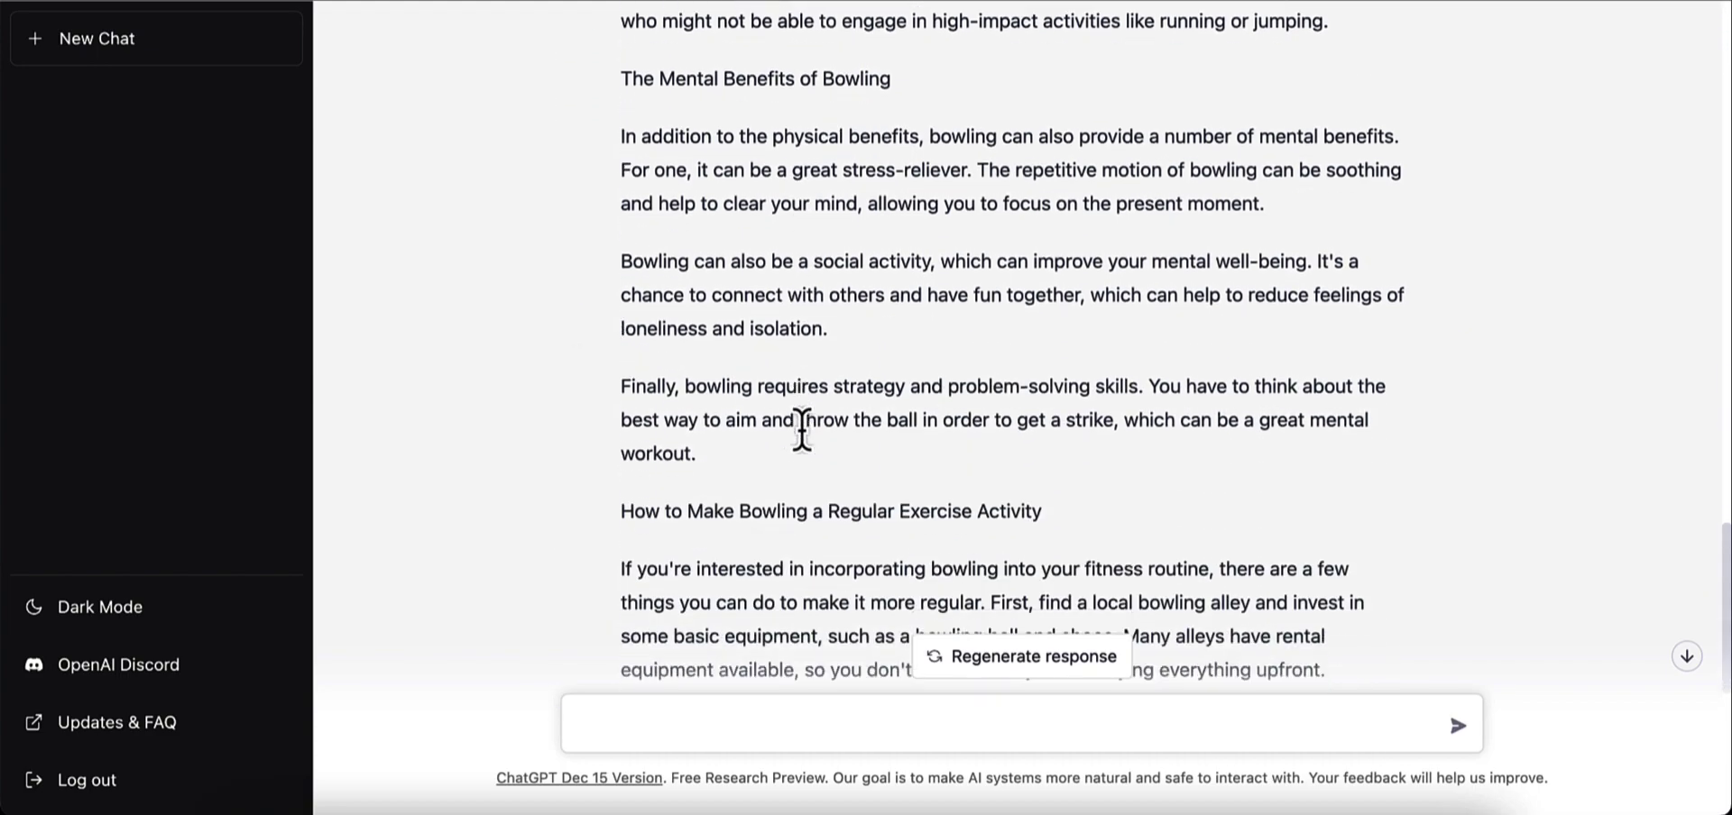
scroll(800, 437, up, 18)
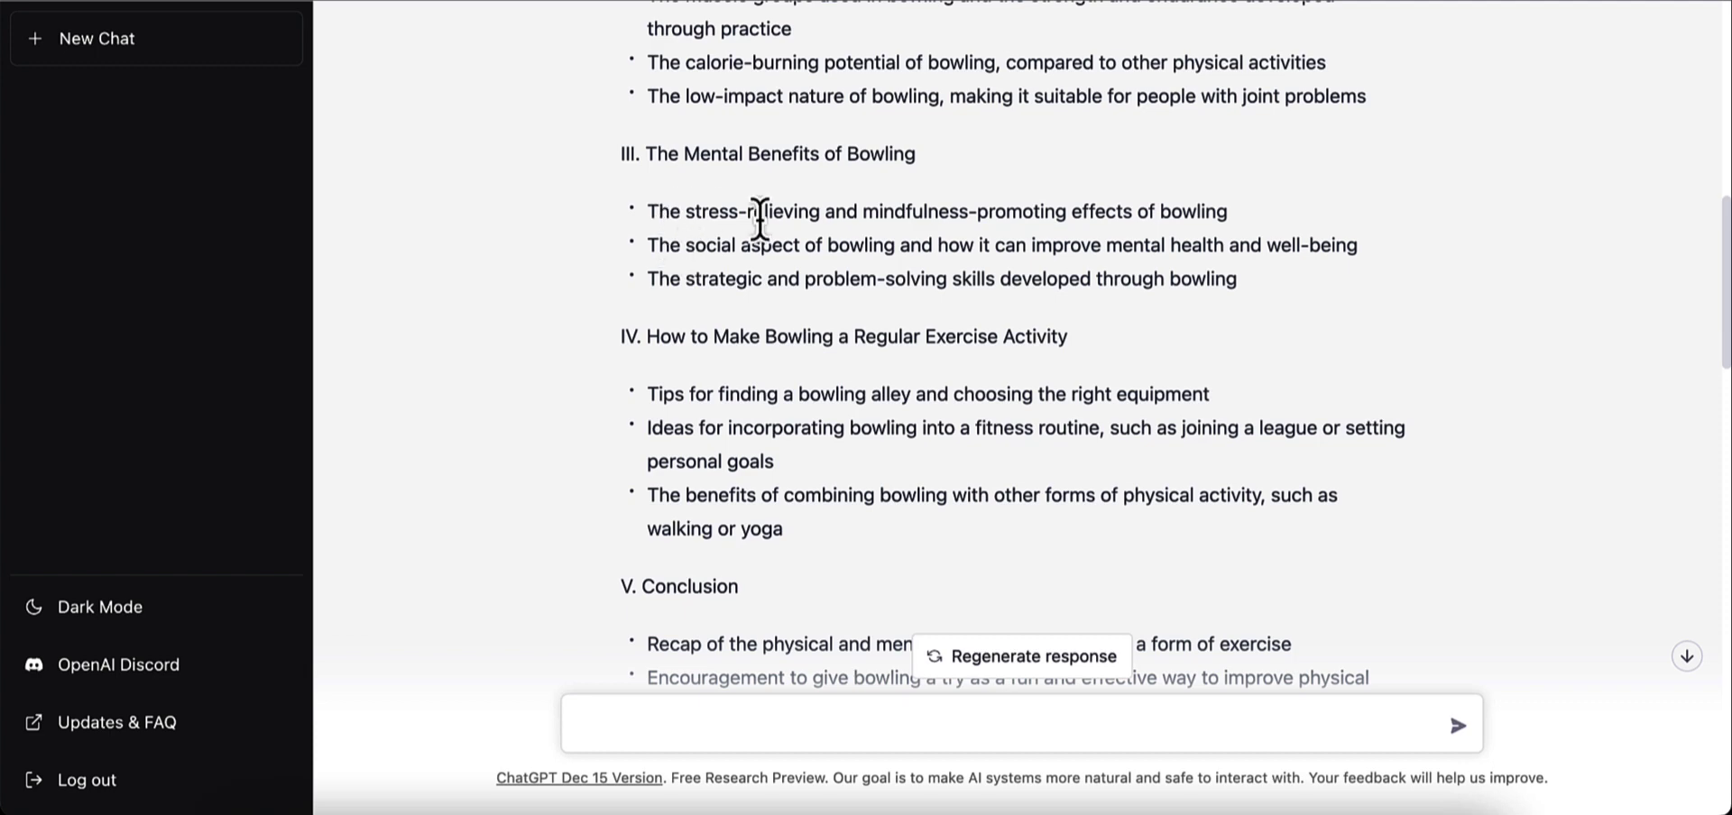
scroll(671, 251, up, 1)
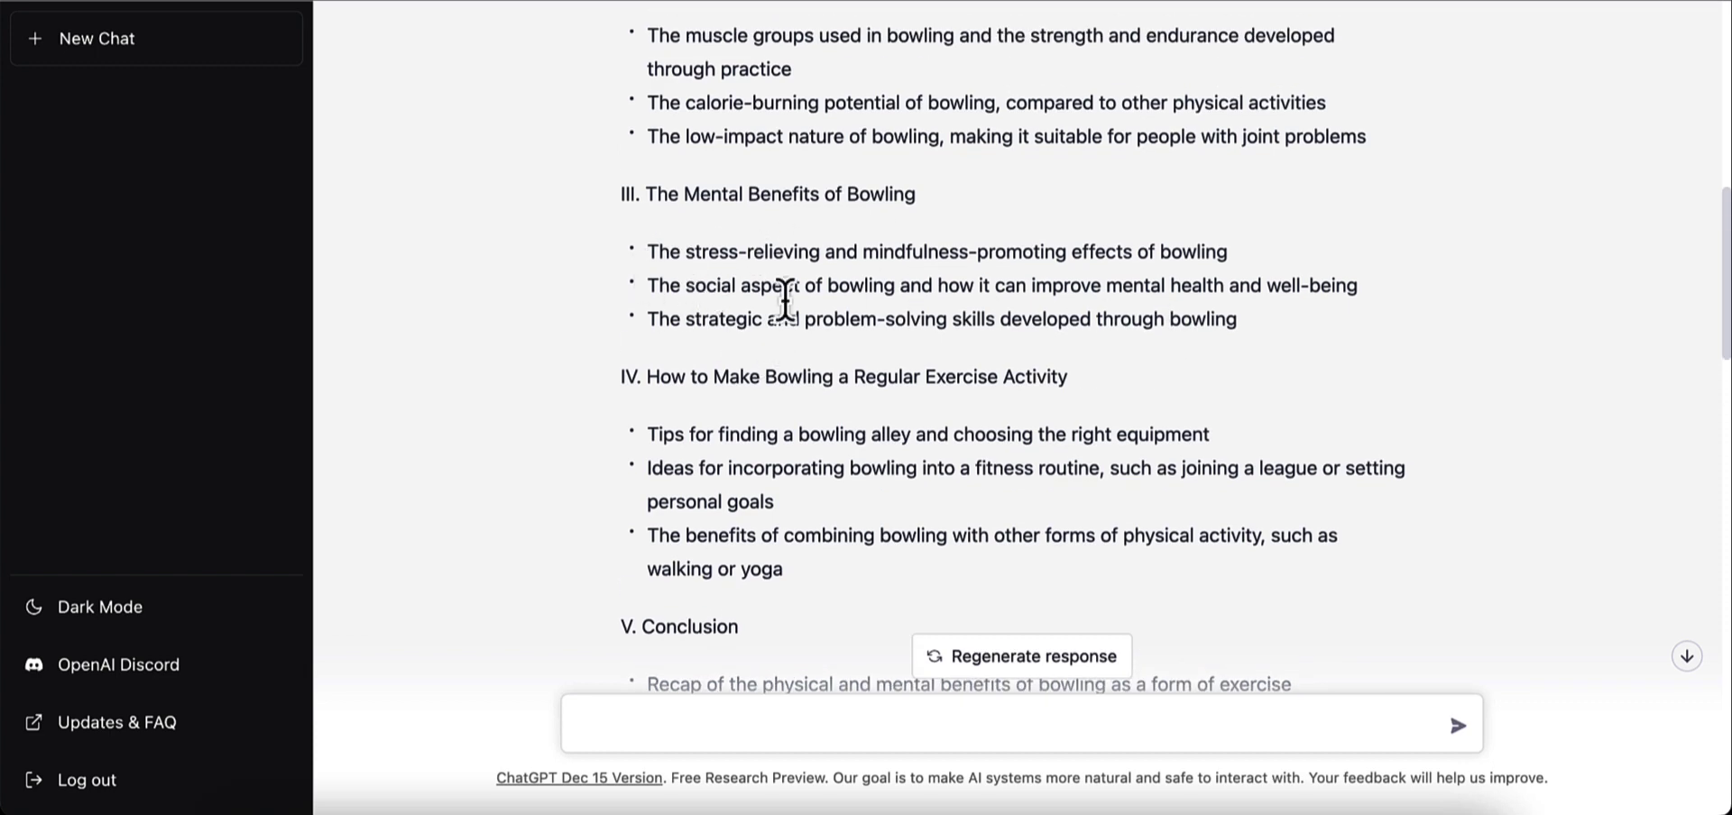
scroll(828, 303, down, 12)
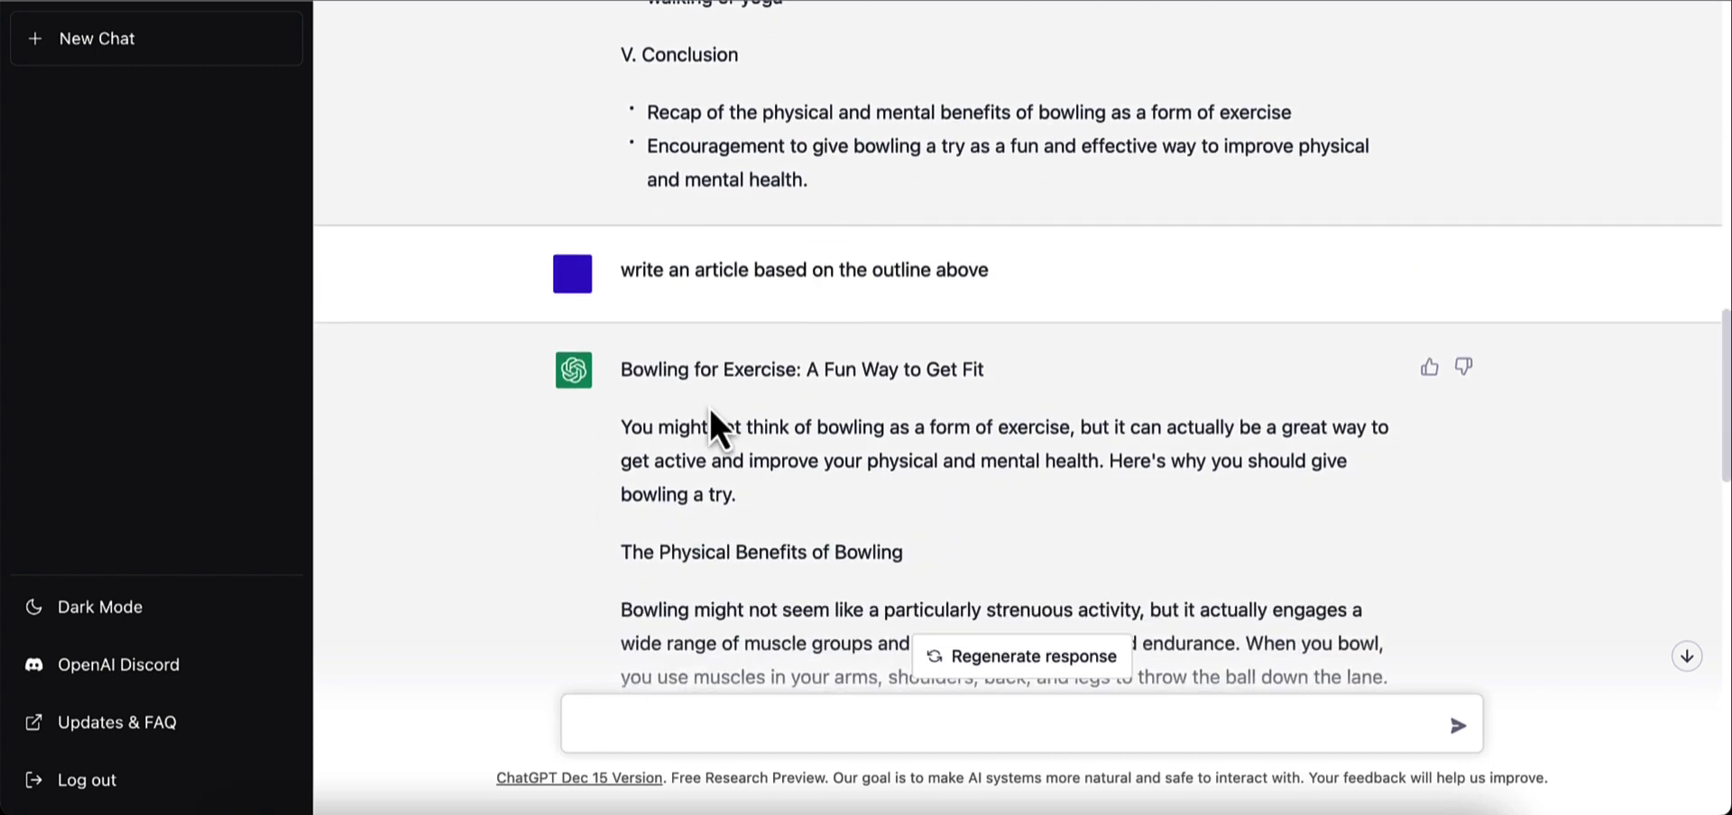
scroll(713, 404, down, 10)
scroll(787, 393, down, 20)
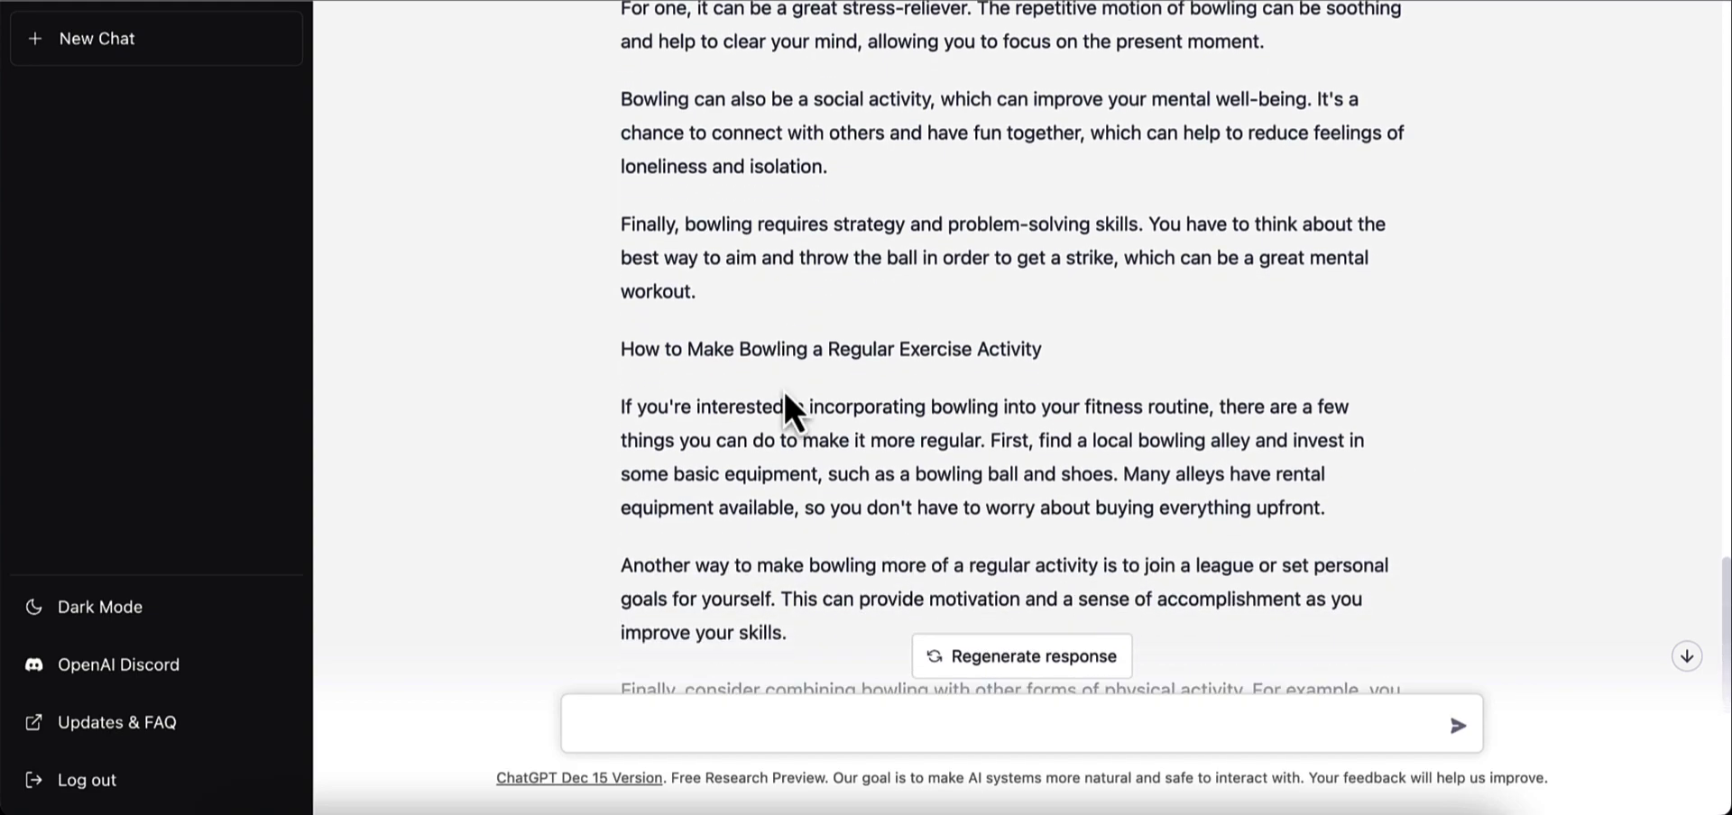
Copy the generated article's body into the Character Counter page to check its word count, and return to the ChatGPT conversation.
drag(1362, 550, 694, 149)
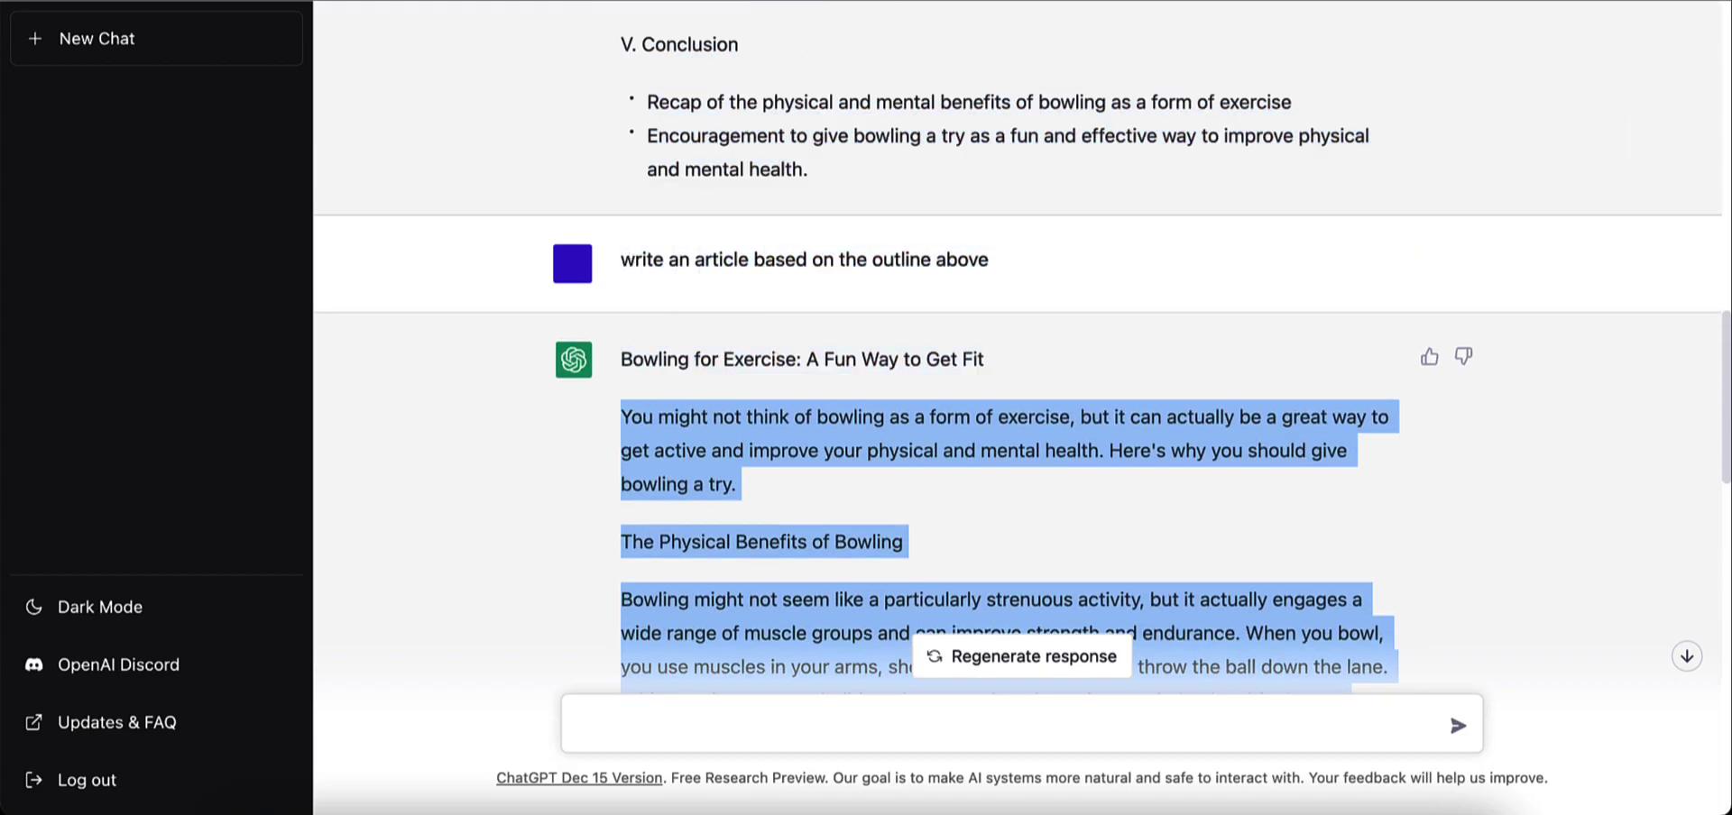
key(ctrl+Tab)
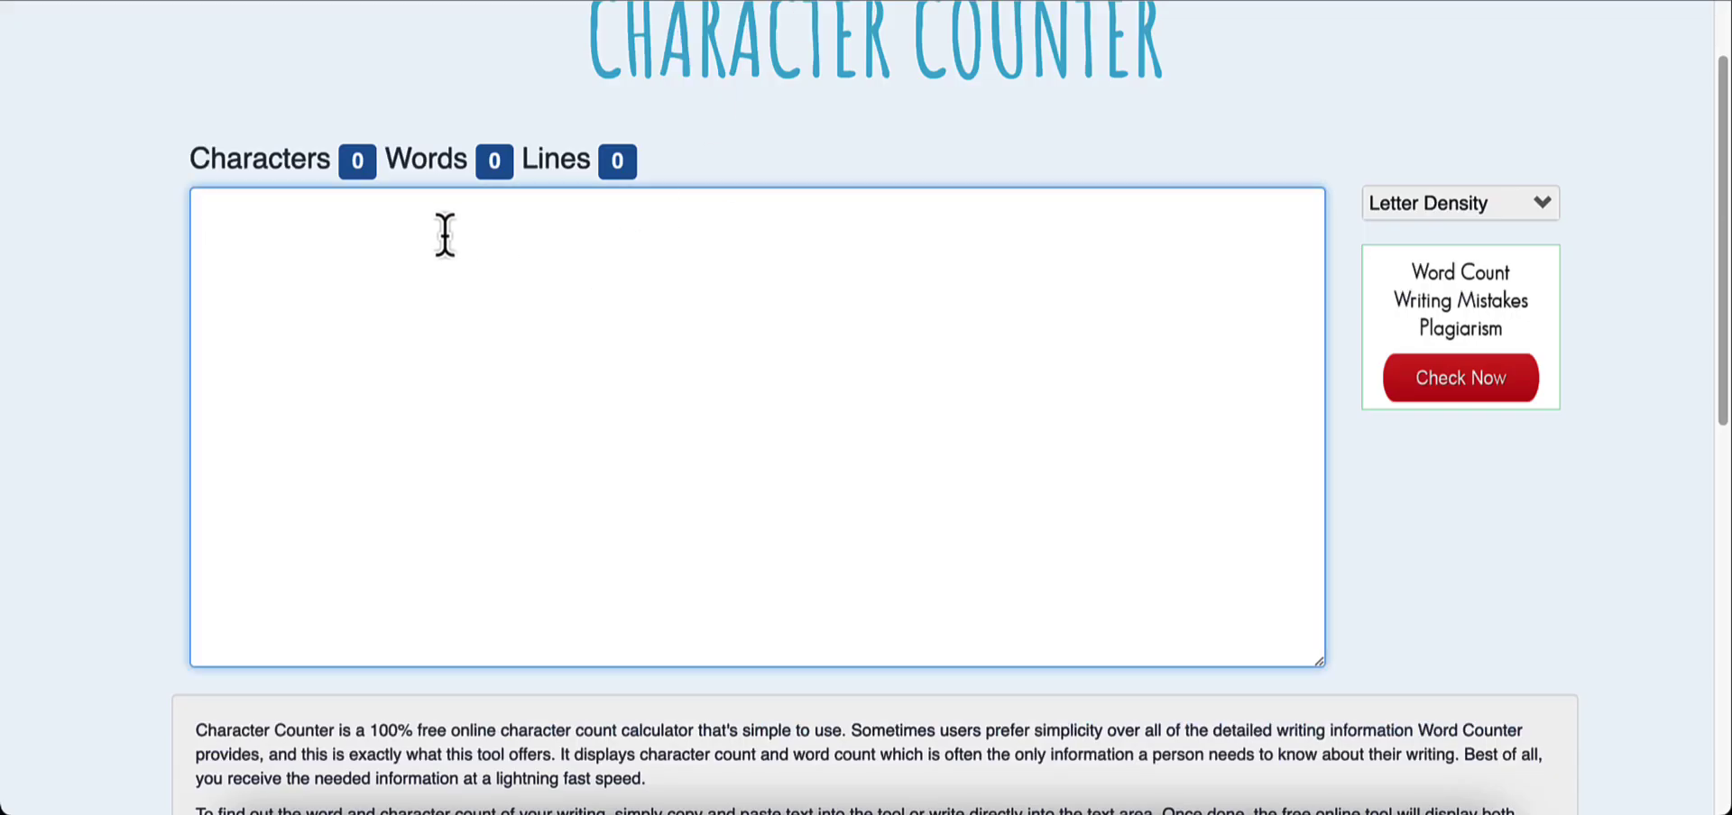
key(ctrl+v)
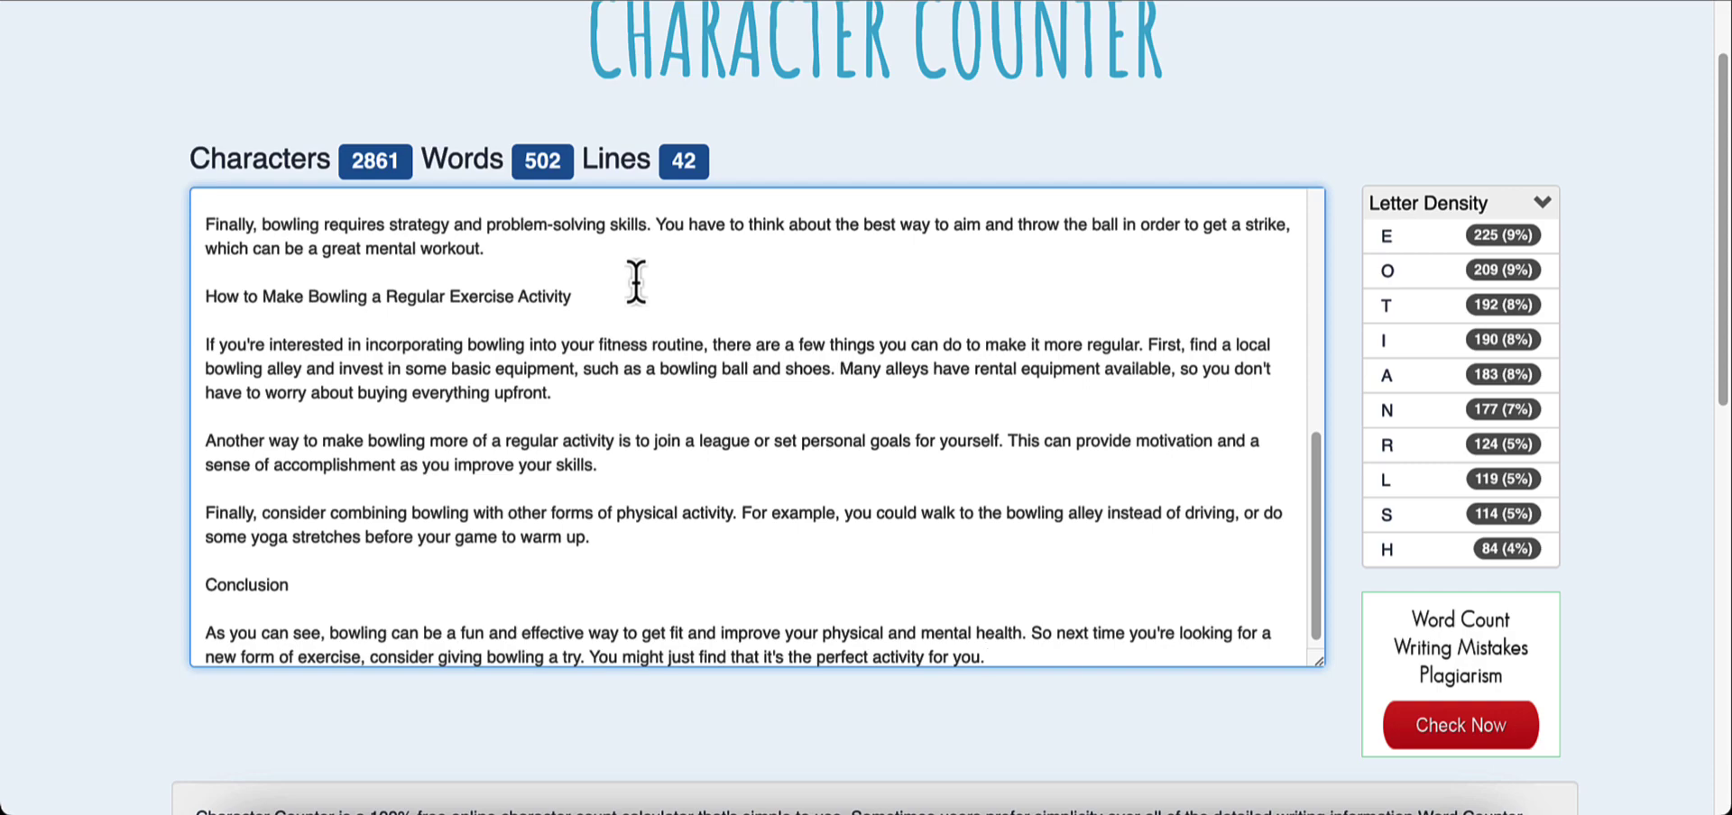
click(586, 2)
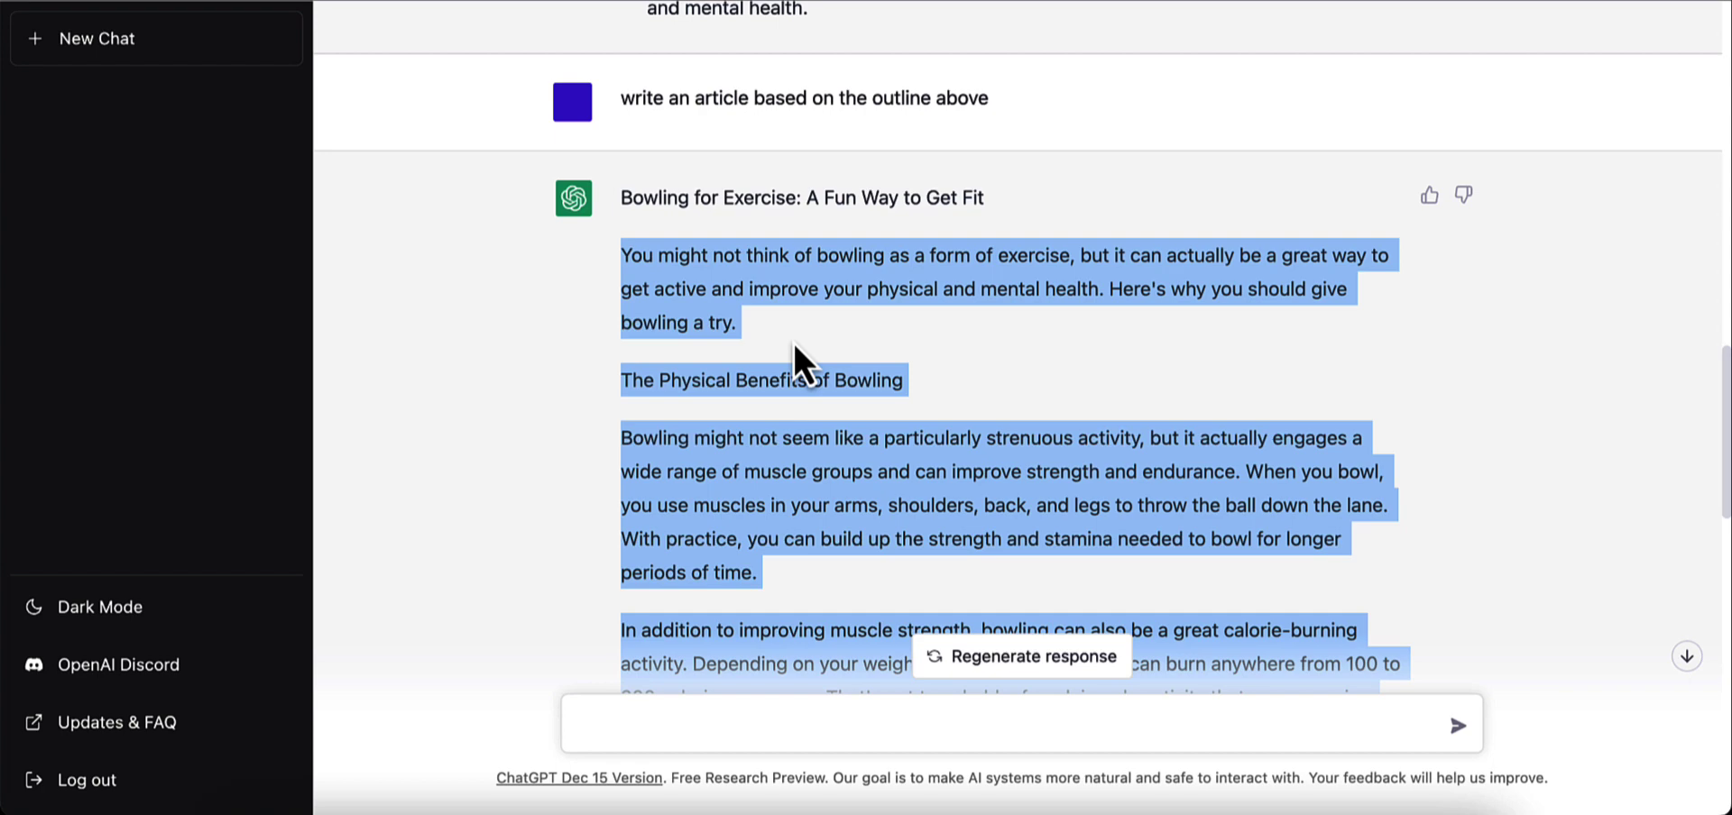
click(789, 289)
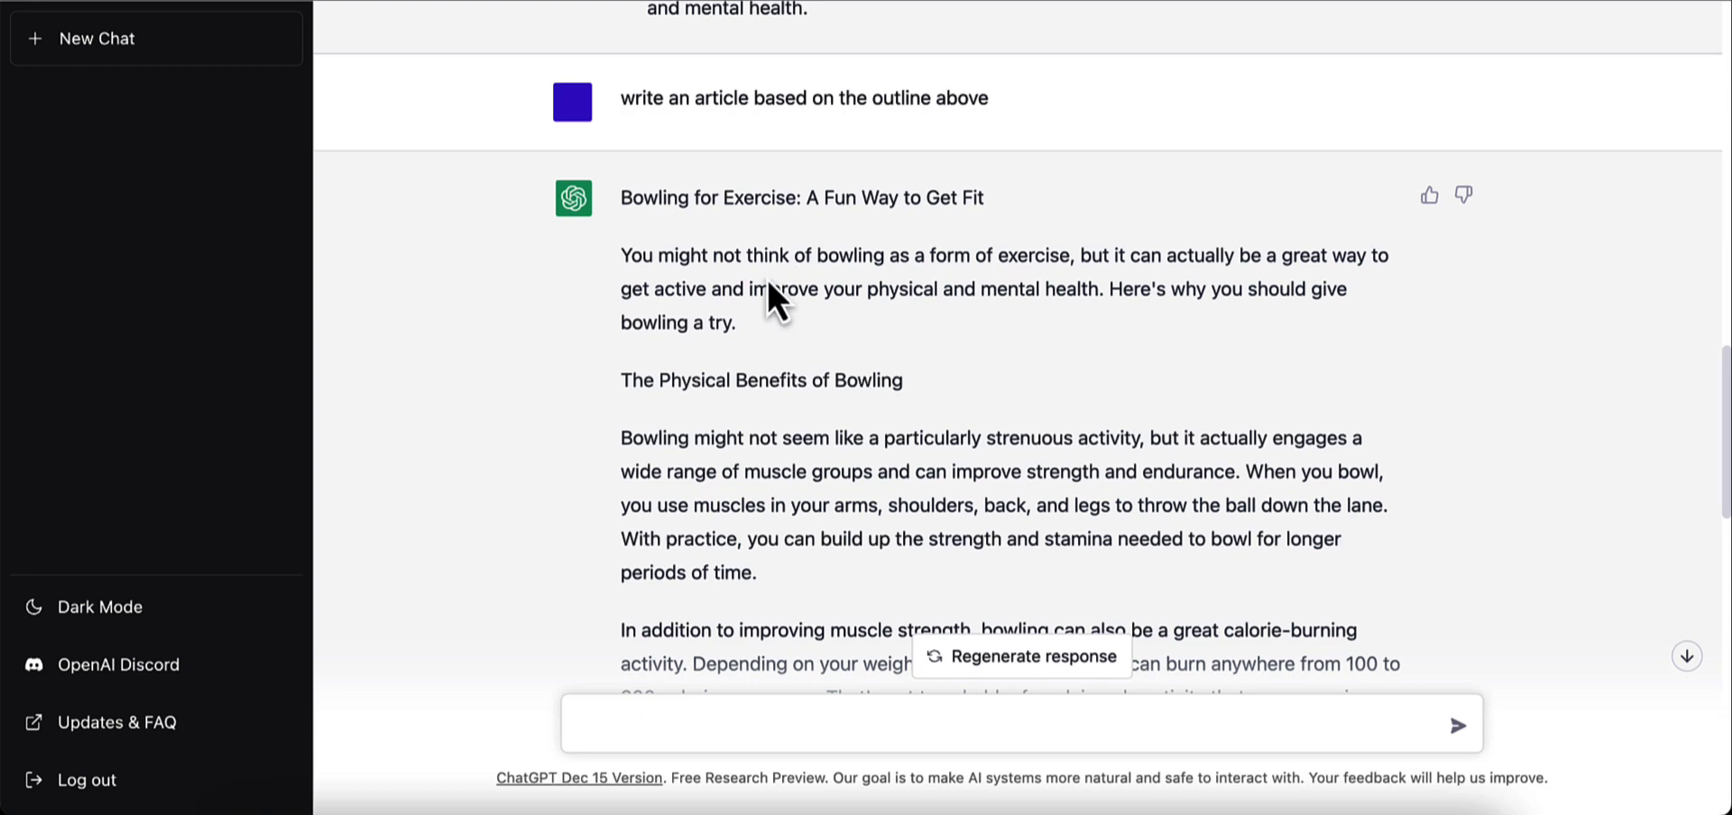
Copy the full blog outline from Introduction to Conclusion and paste it into the blank Google Docs document.
scroll(758, 262, up, 8)
scroll(743, 402, down, 2)
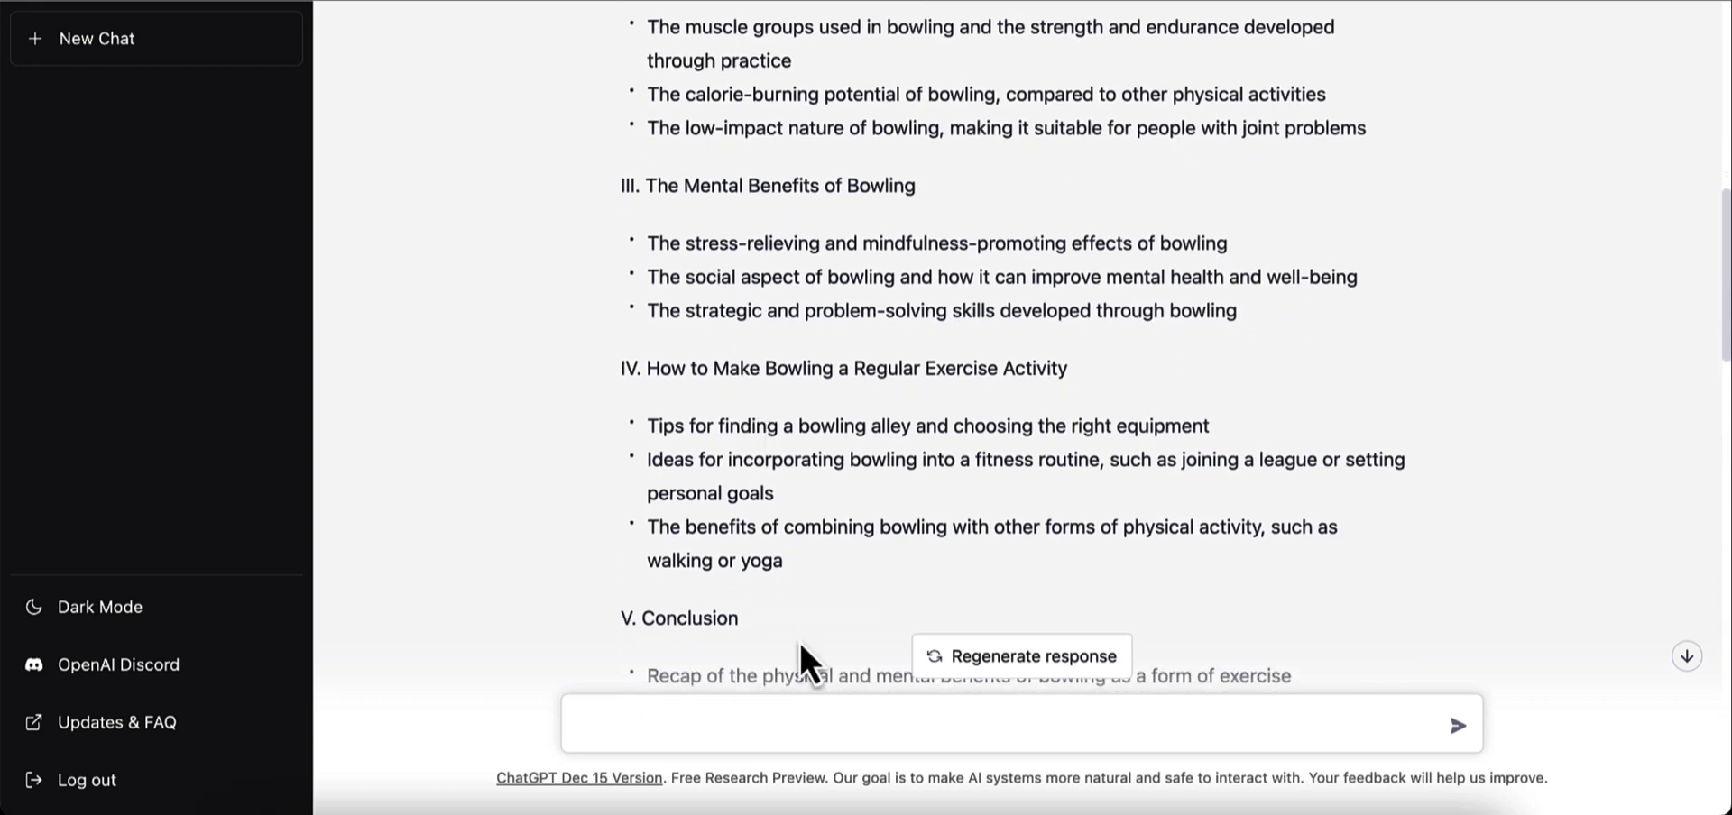
scroll(797, 520, down, 1)
mouse_move(828, 541)
mouse_down()
mouse_move(608, 153)
mouse_move(608, 13)
mouse_move(607, 690)
mouse_move(652, 776)
mouse_move(652, 4)
mouse_move(532, 395)
mouse_move(557, 686)
mouse_move(599, 675)
mouse_move(611, 546)
mouse_up()
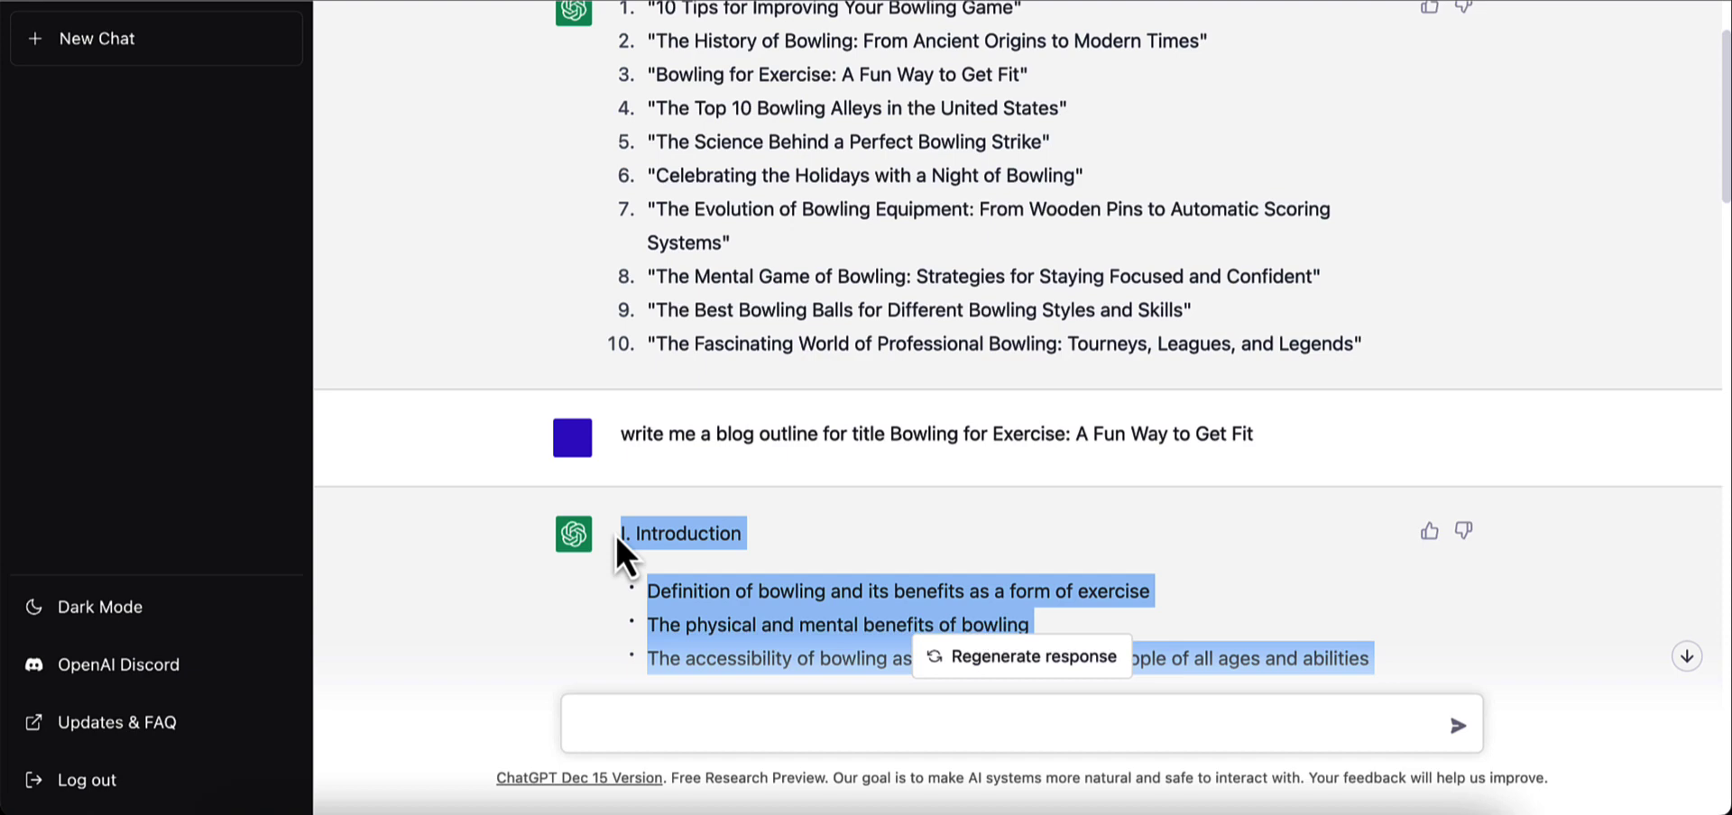
scroll(849, 330, down, 5)
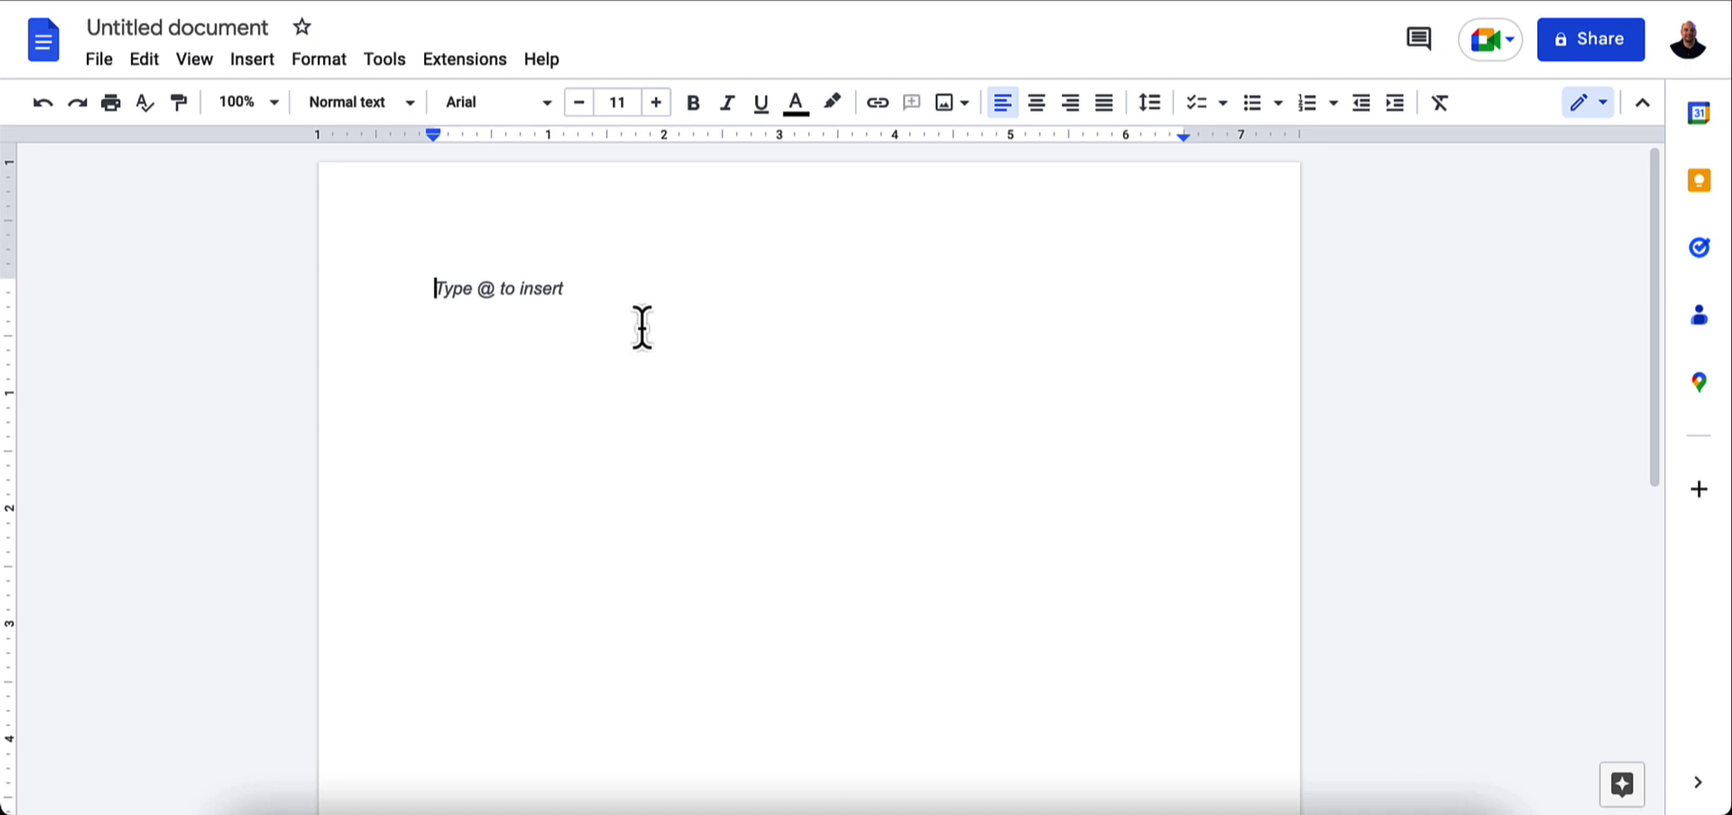
key(ctrl+v)
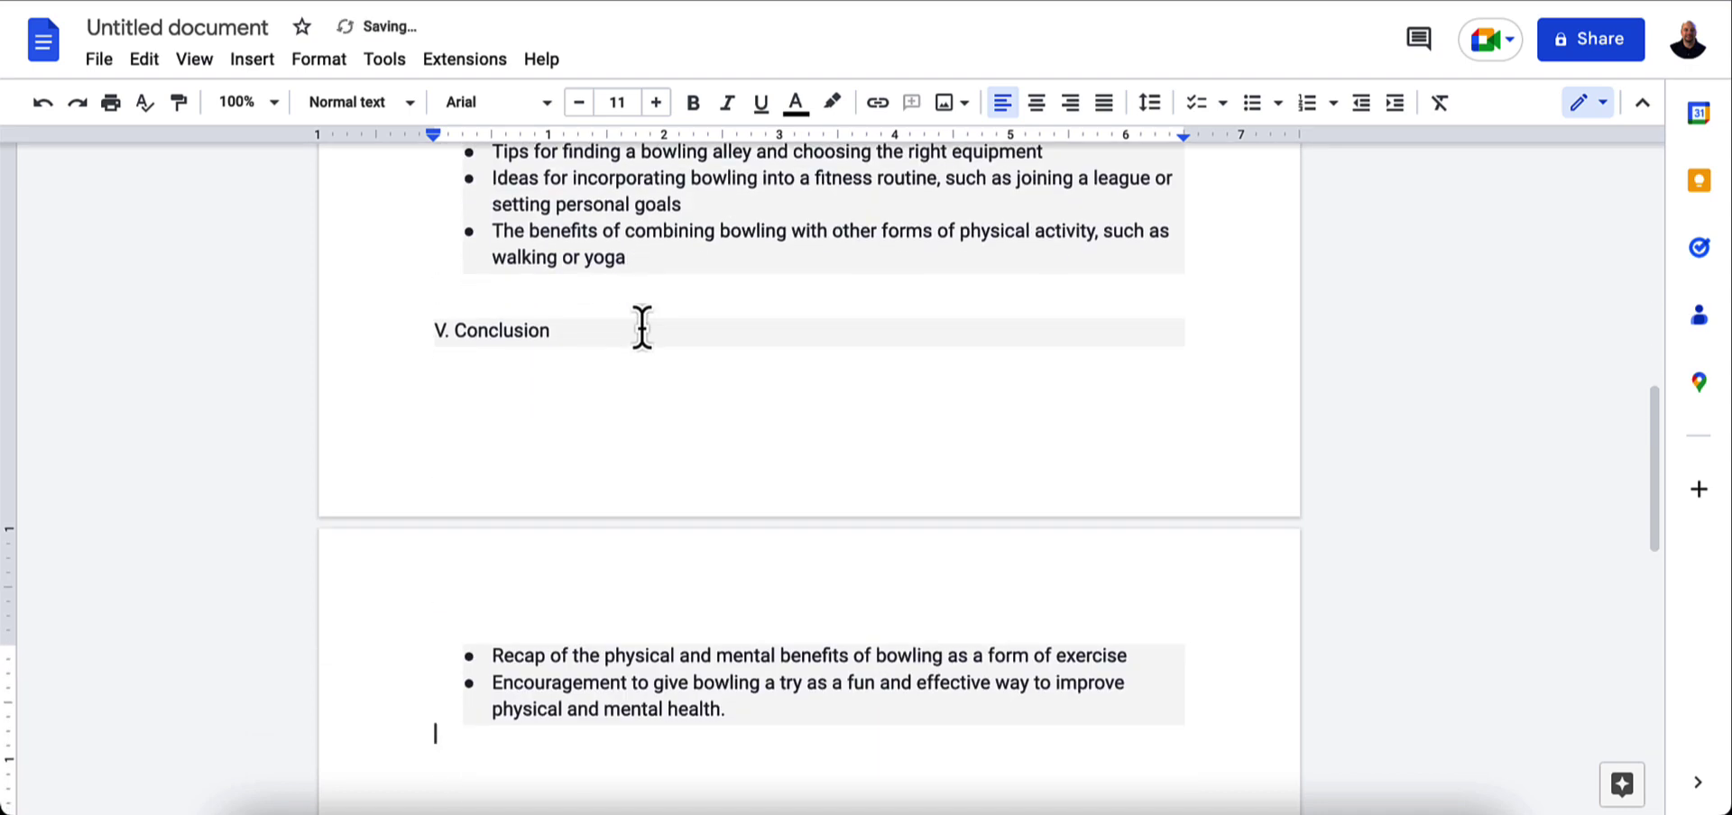
scroll(690, 414, up, 10)
scroll(695, 415, up, 3)
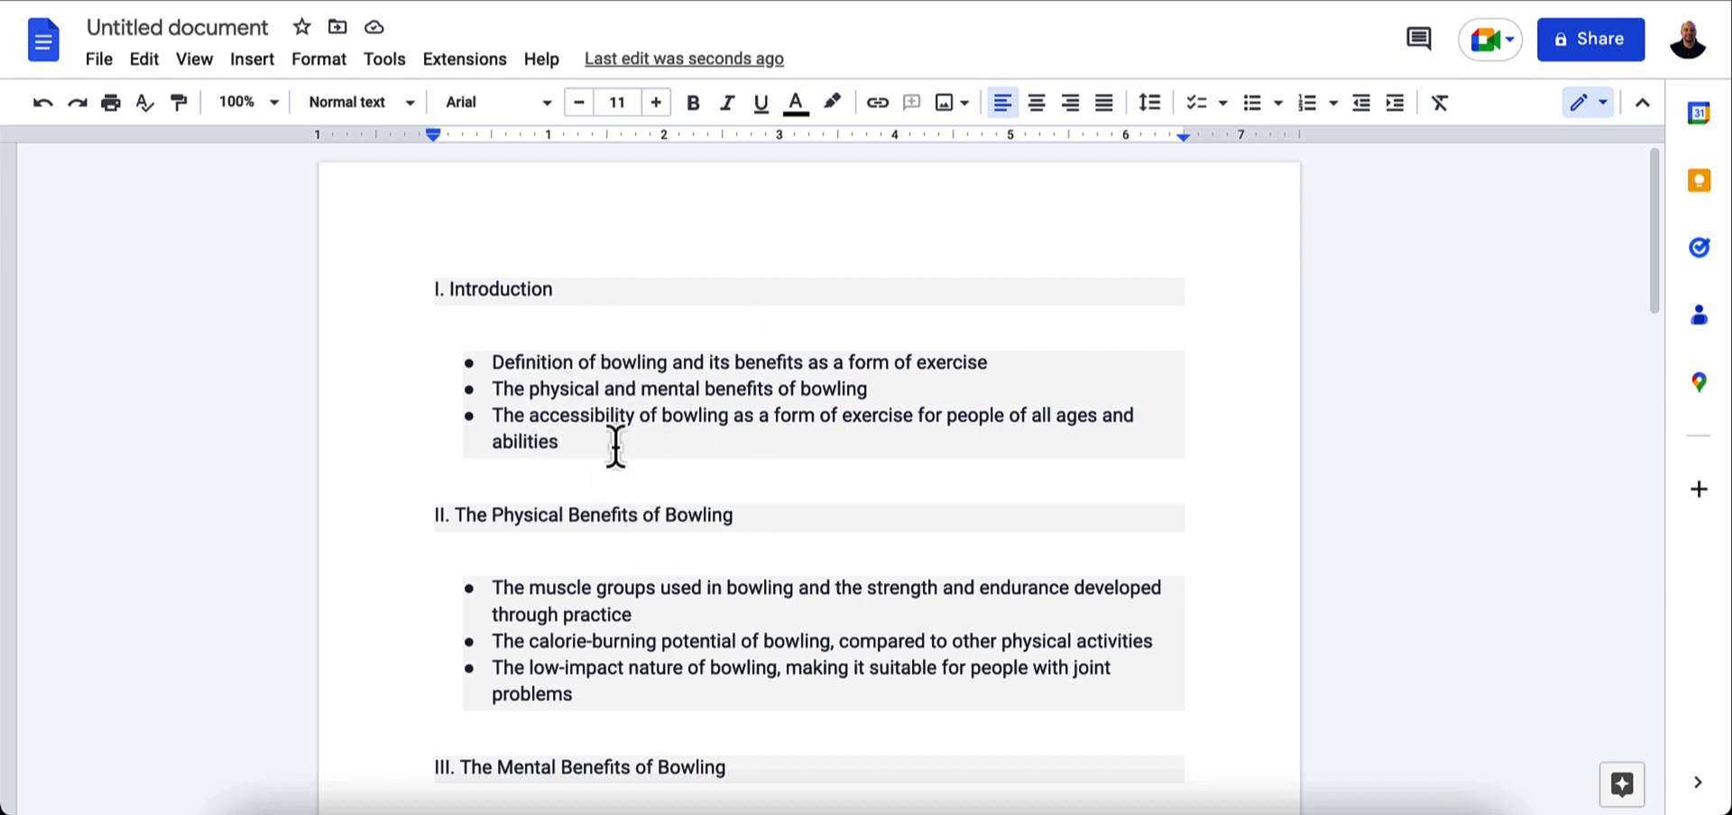
Copy the first Introduction bullet from the document and submit it in ChatGPT as the prompt "Definition of bowling and its benefits as a form of exercise".
click(503, 3)
click(771, 343)
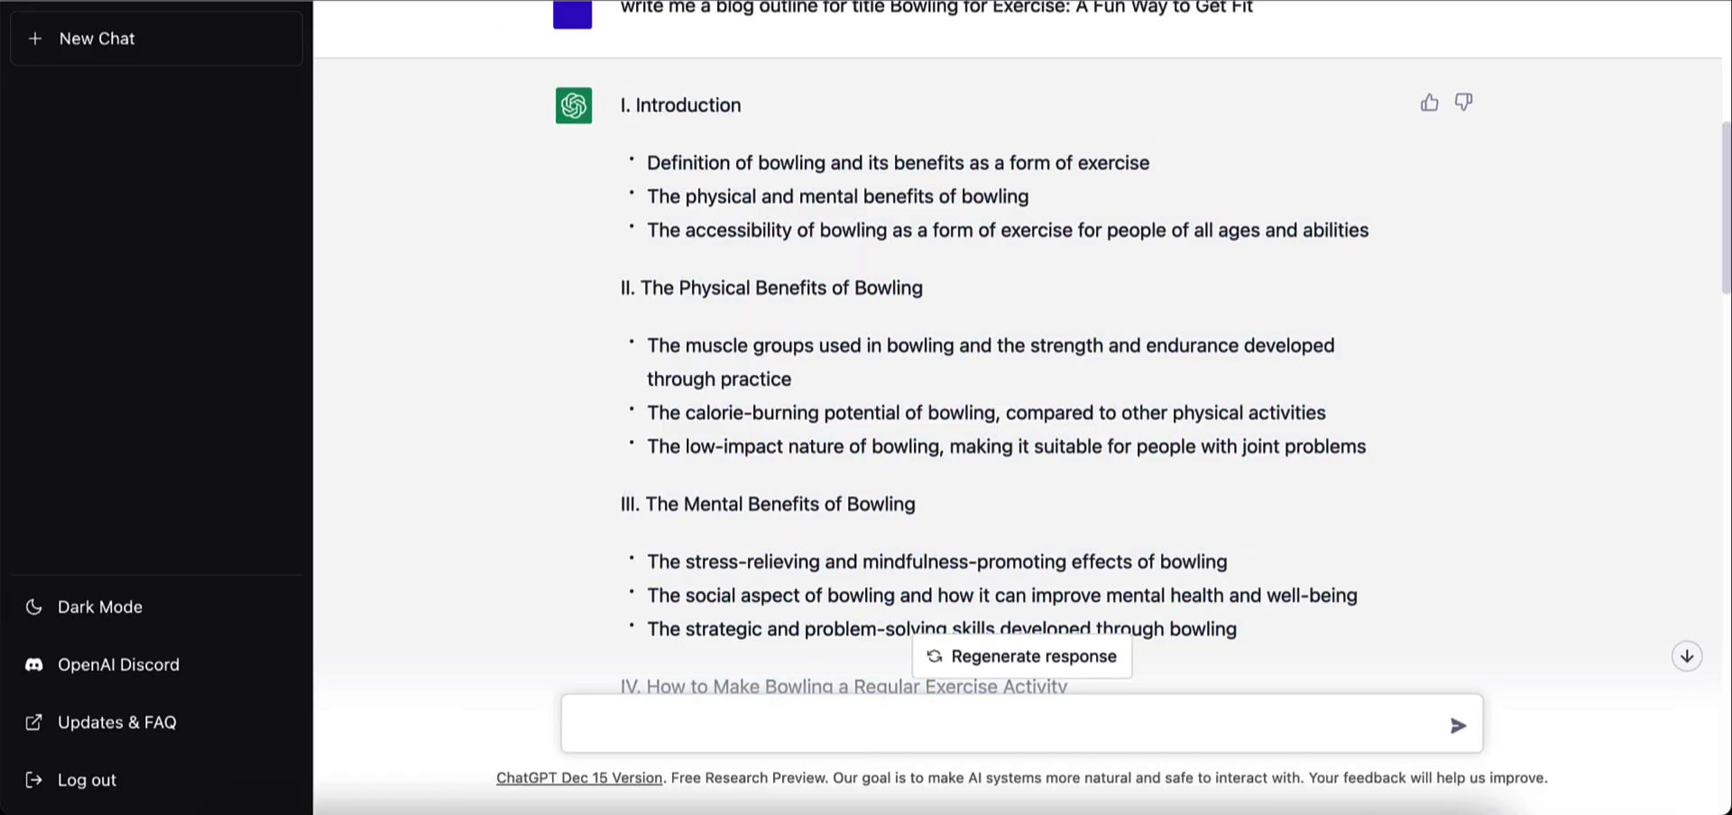
scroll(770, 424, down, 15)
click(681, 719)
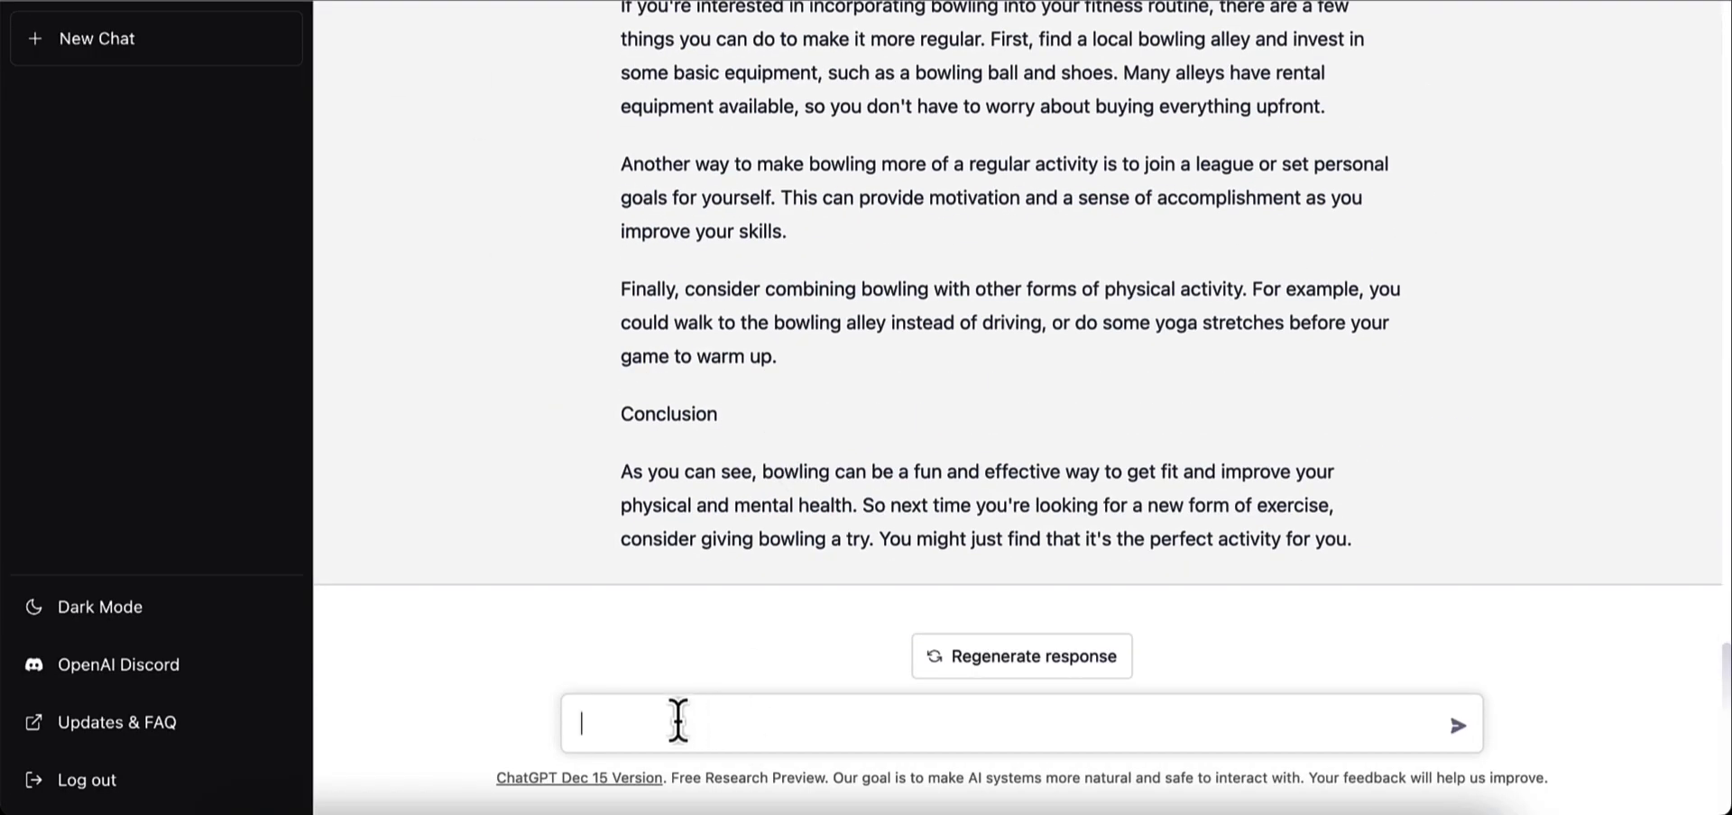
key(ctrl+Tab)
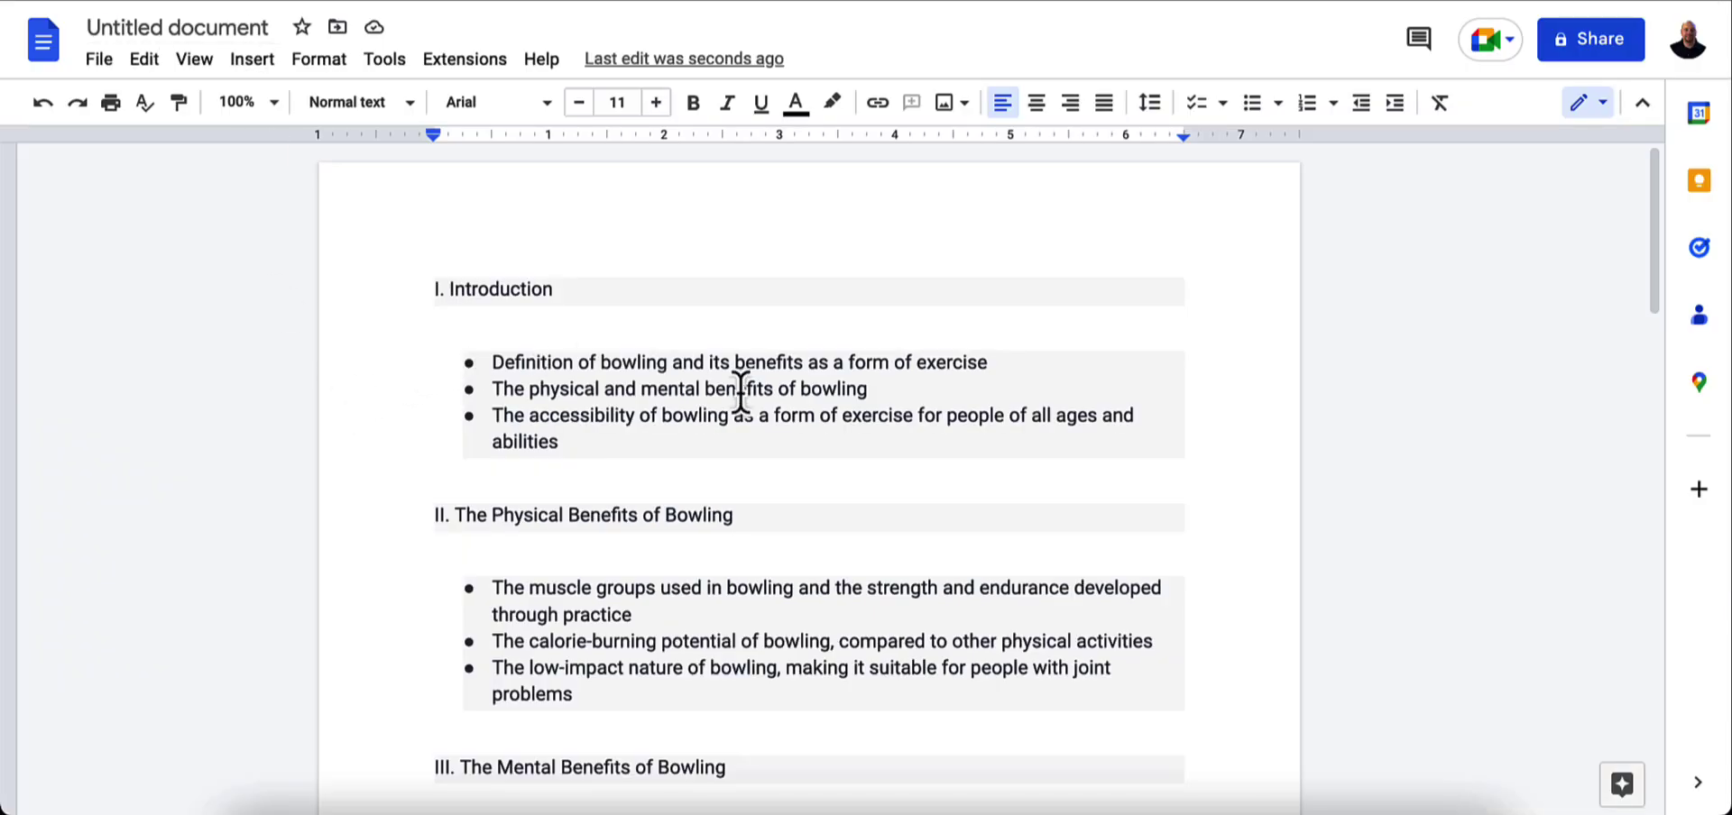
drag(1019, 365, 463, 357)
key(ctrl+c)
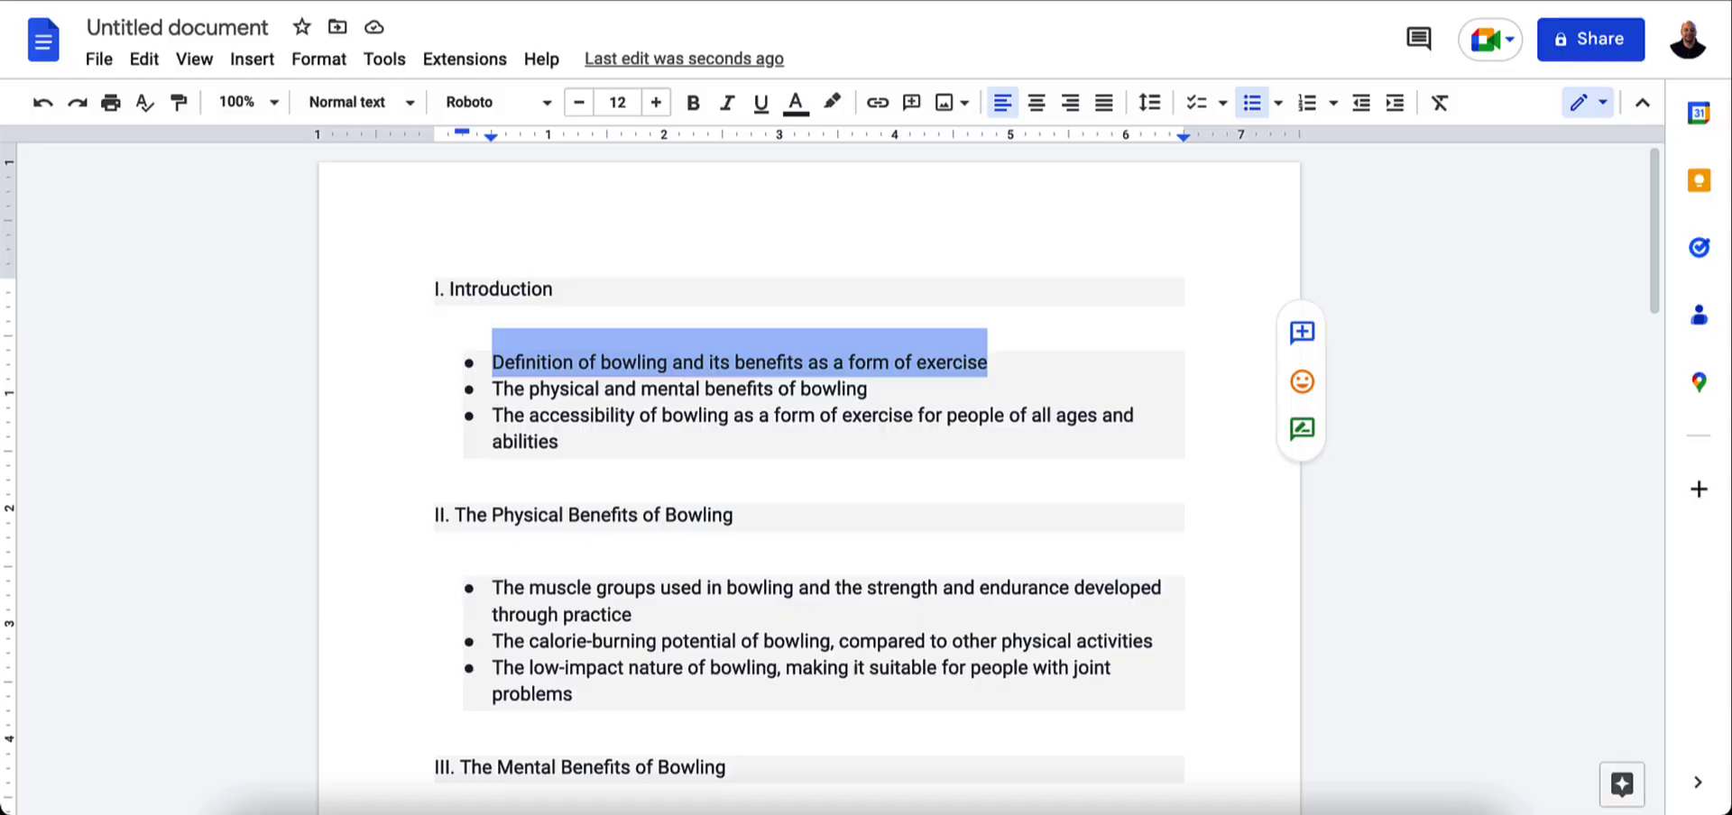
key(ctrl+Tab)
key(ctrl+v)
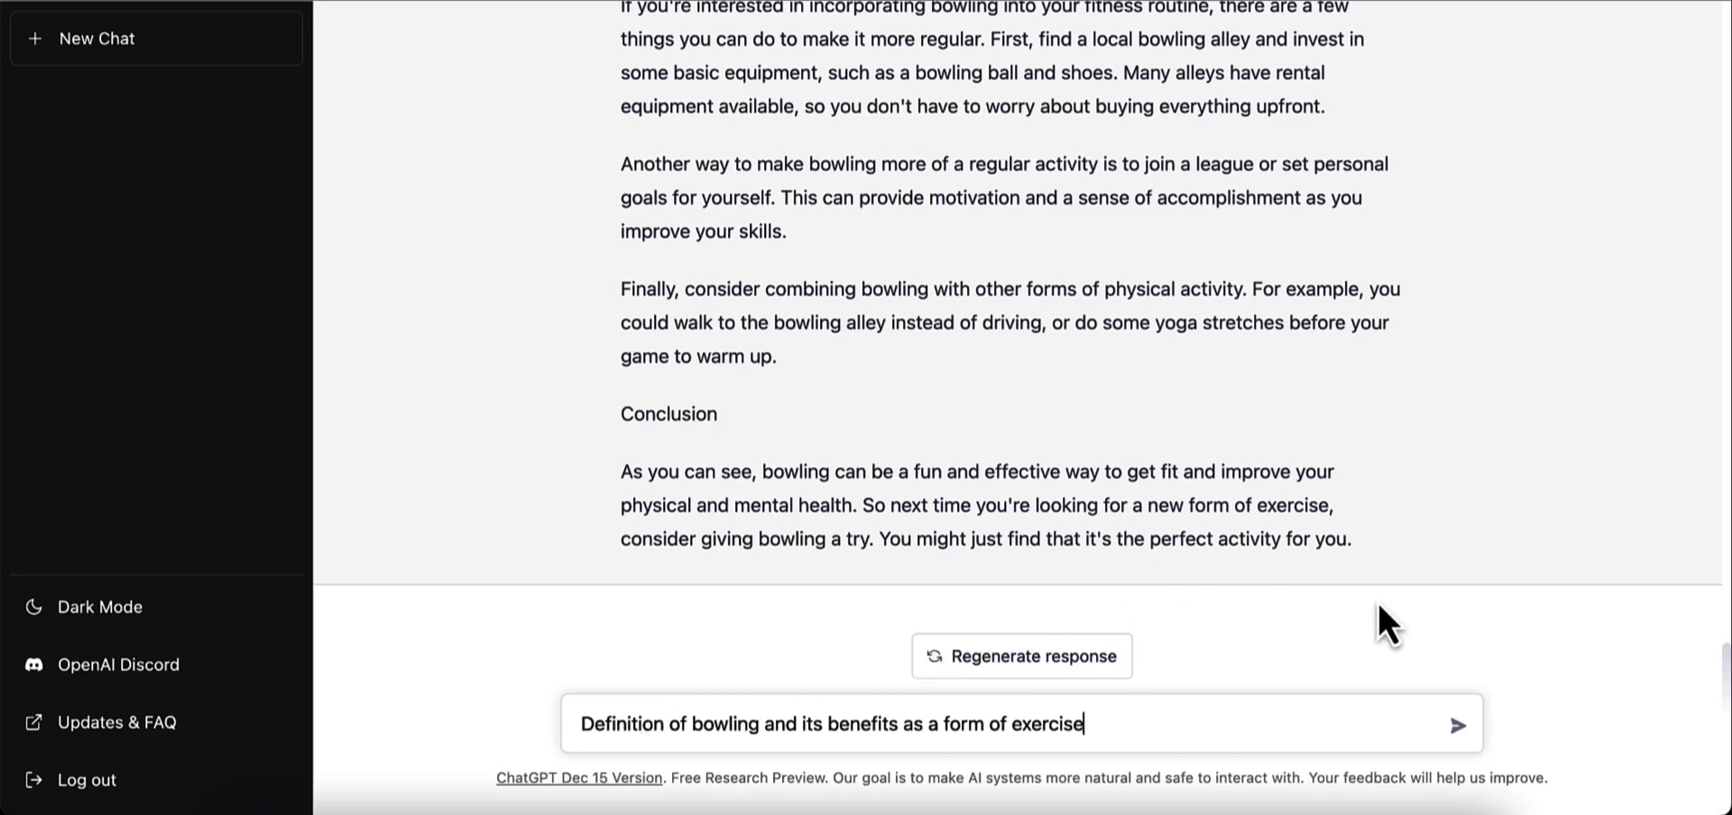
key(Return)
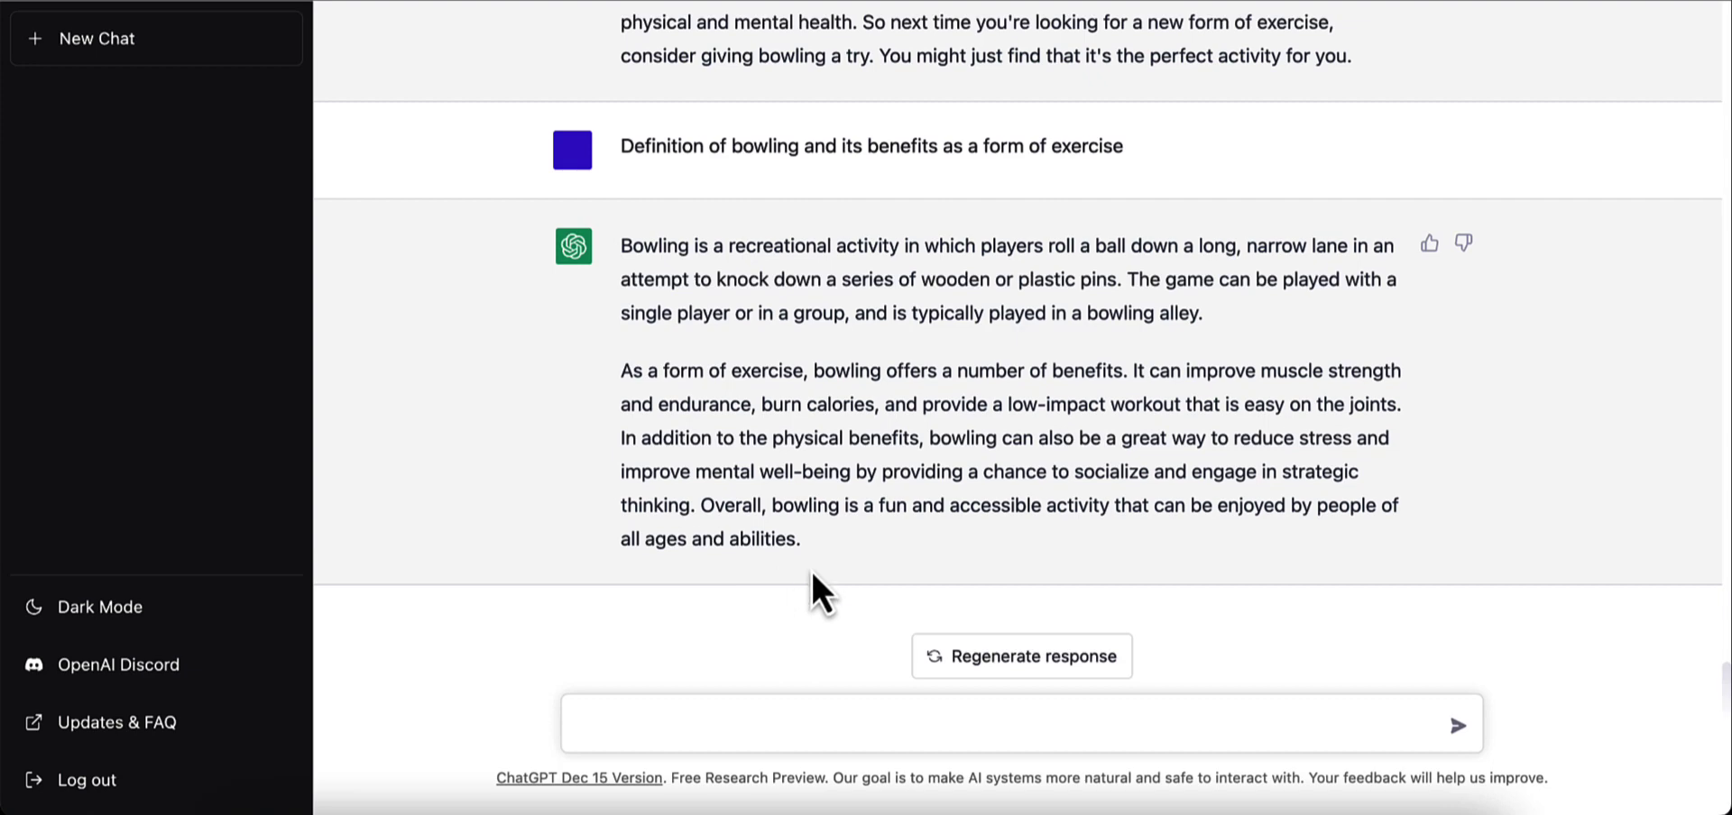
Replace the first Introduction bullet in the Google Docs outline with ChatGPT's two-paragraph answer and remove the blank line below it.
drag(810, 571, 619, 257)
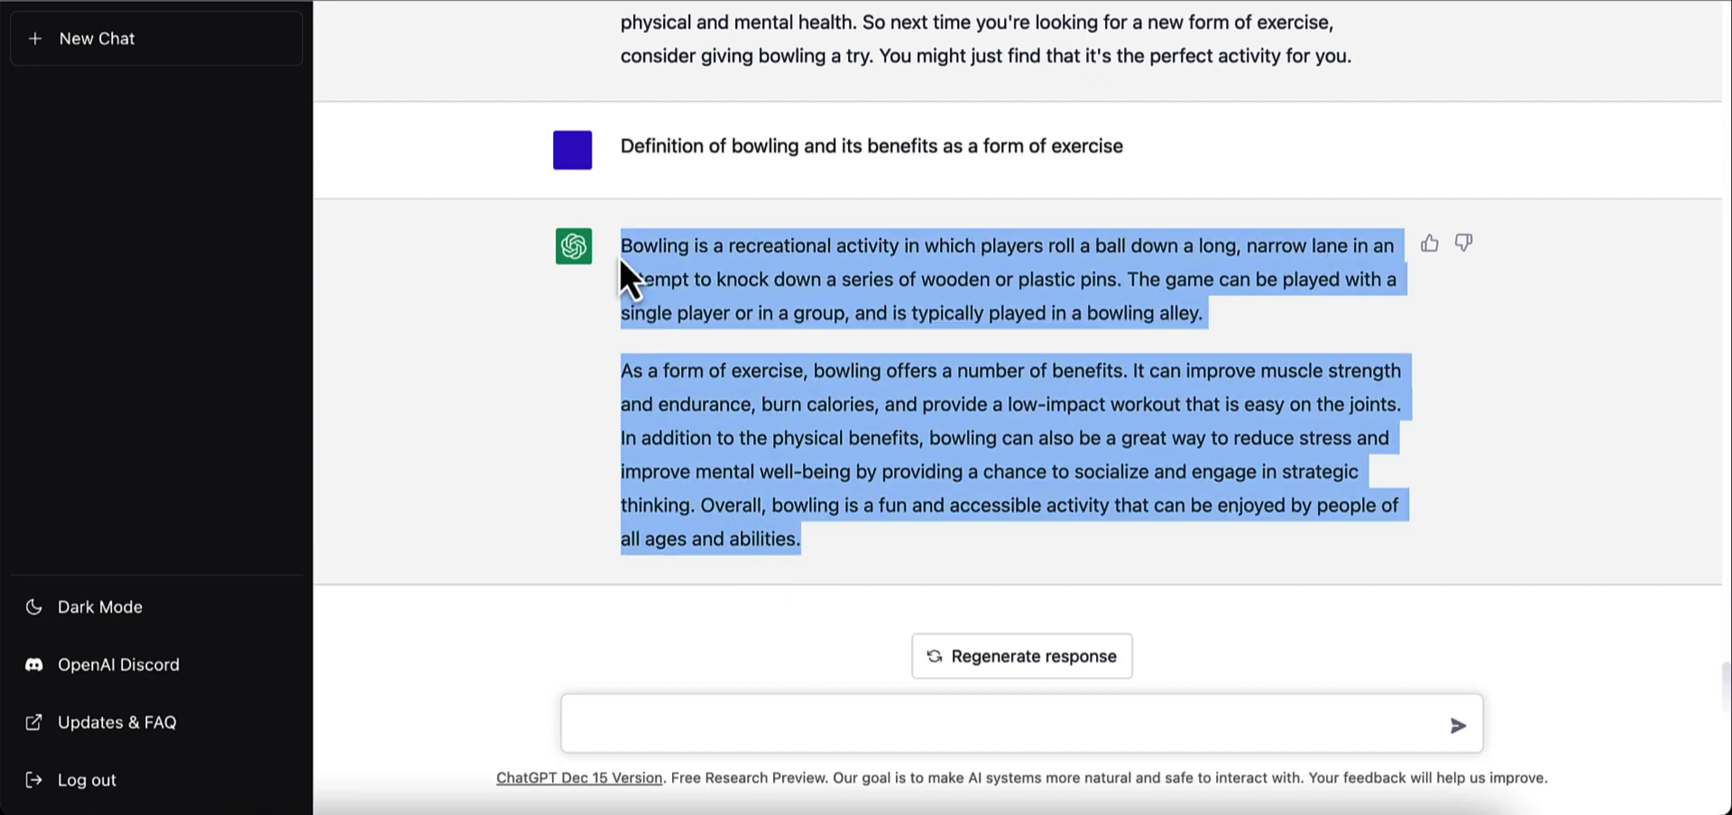
key(alt+Tab)
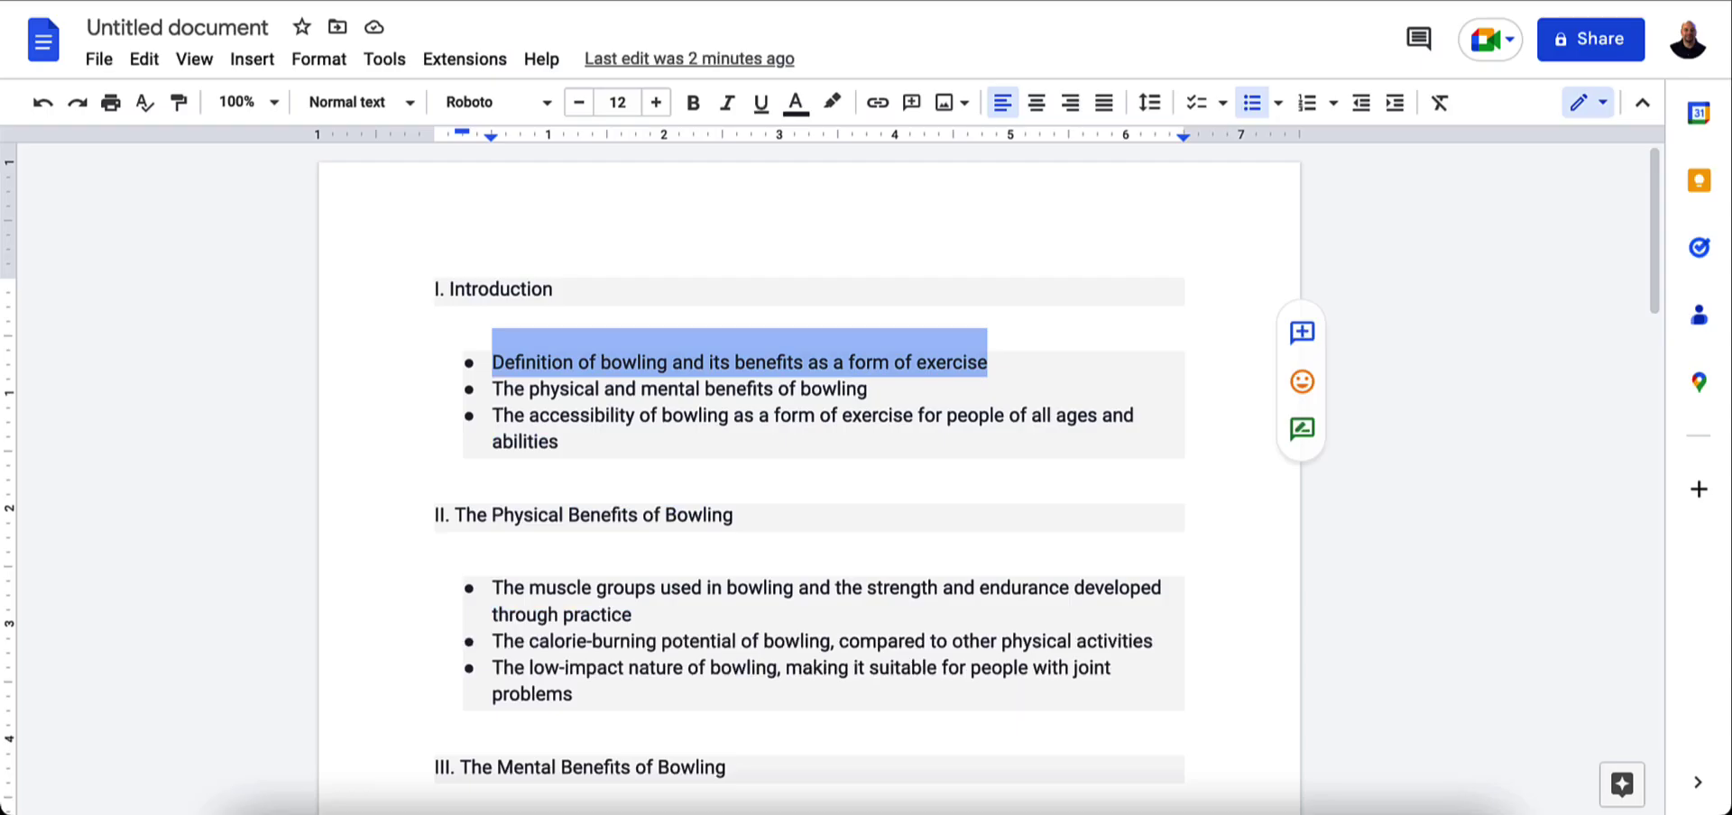
click(801, 416)
drag(1001, 370, 488, 361)
key(ctrl+v)
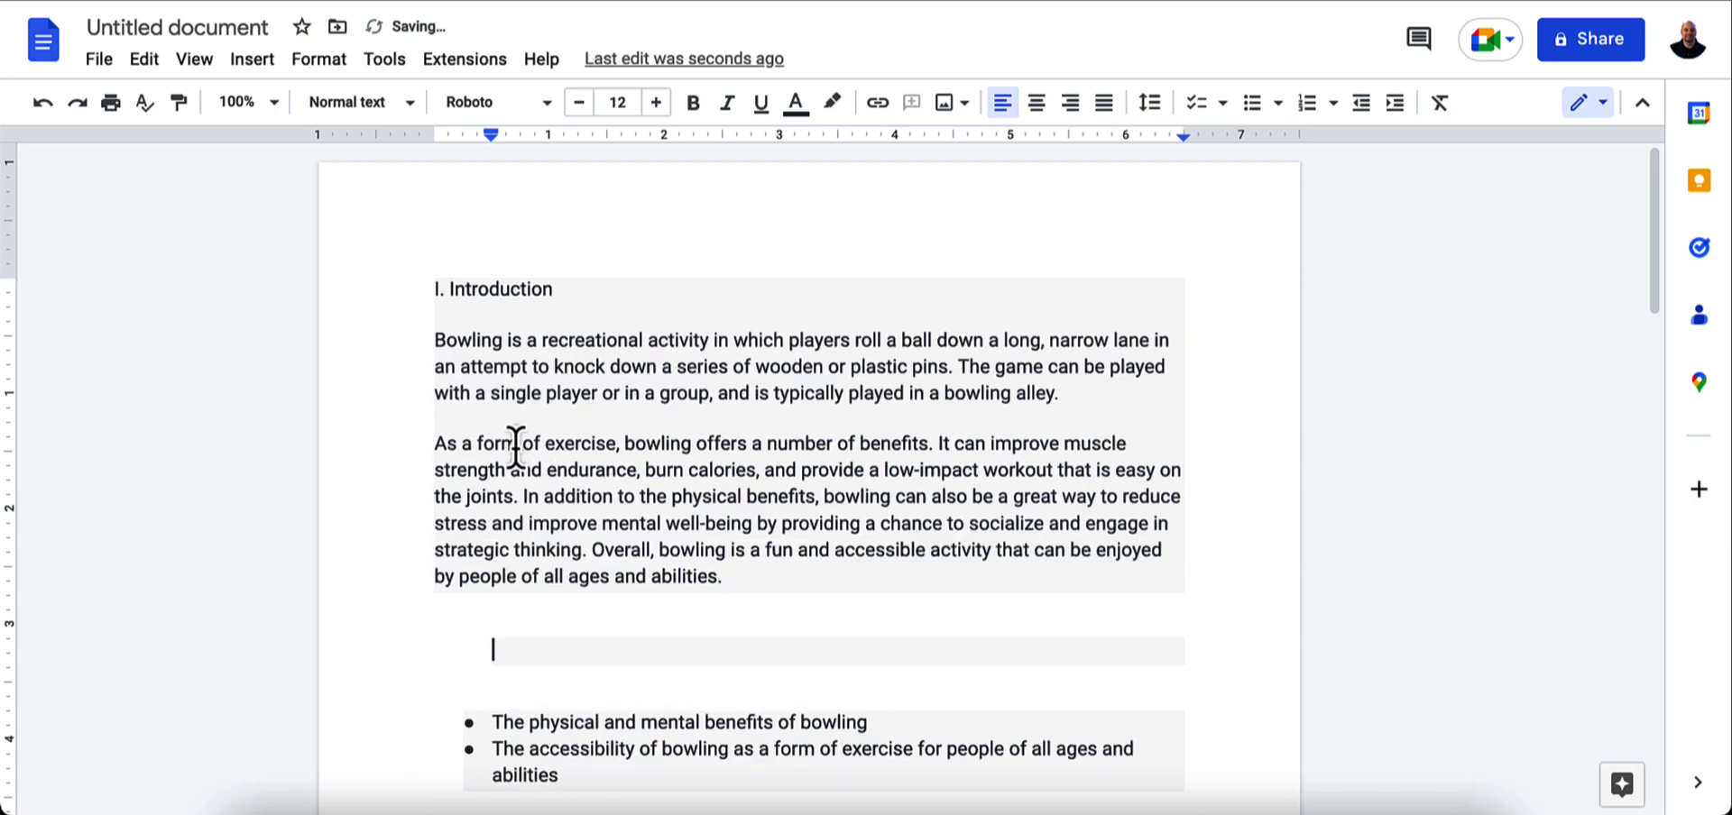
scroll(502, 451, down, 1)
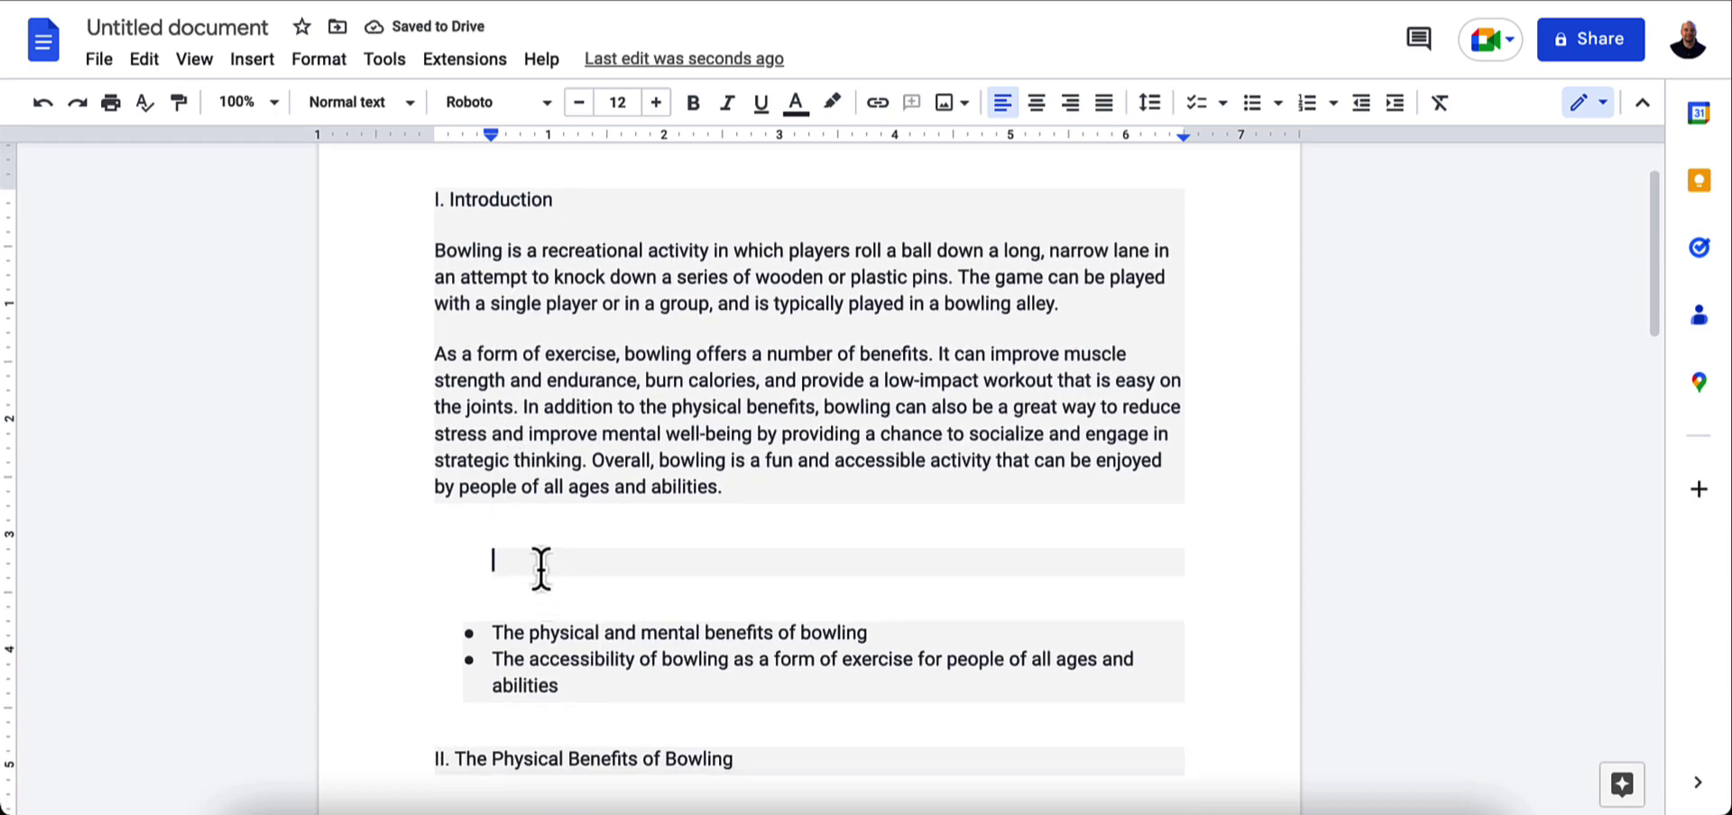
key(BackSpace)
key(BackSpace)
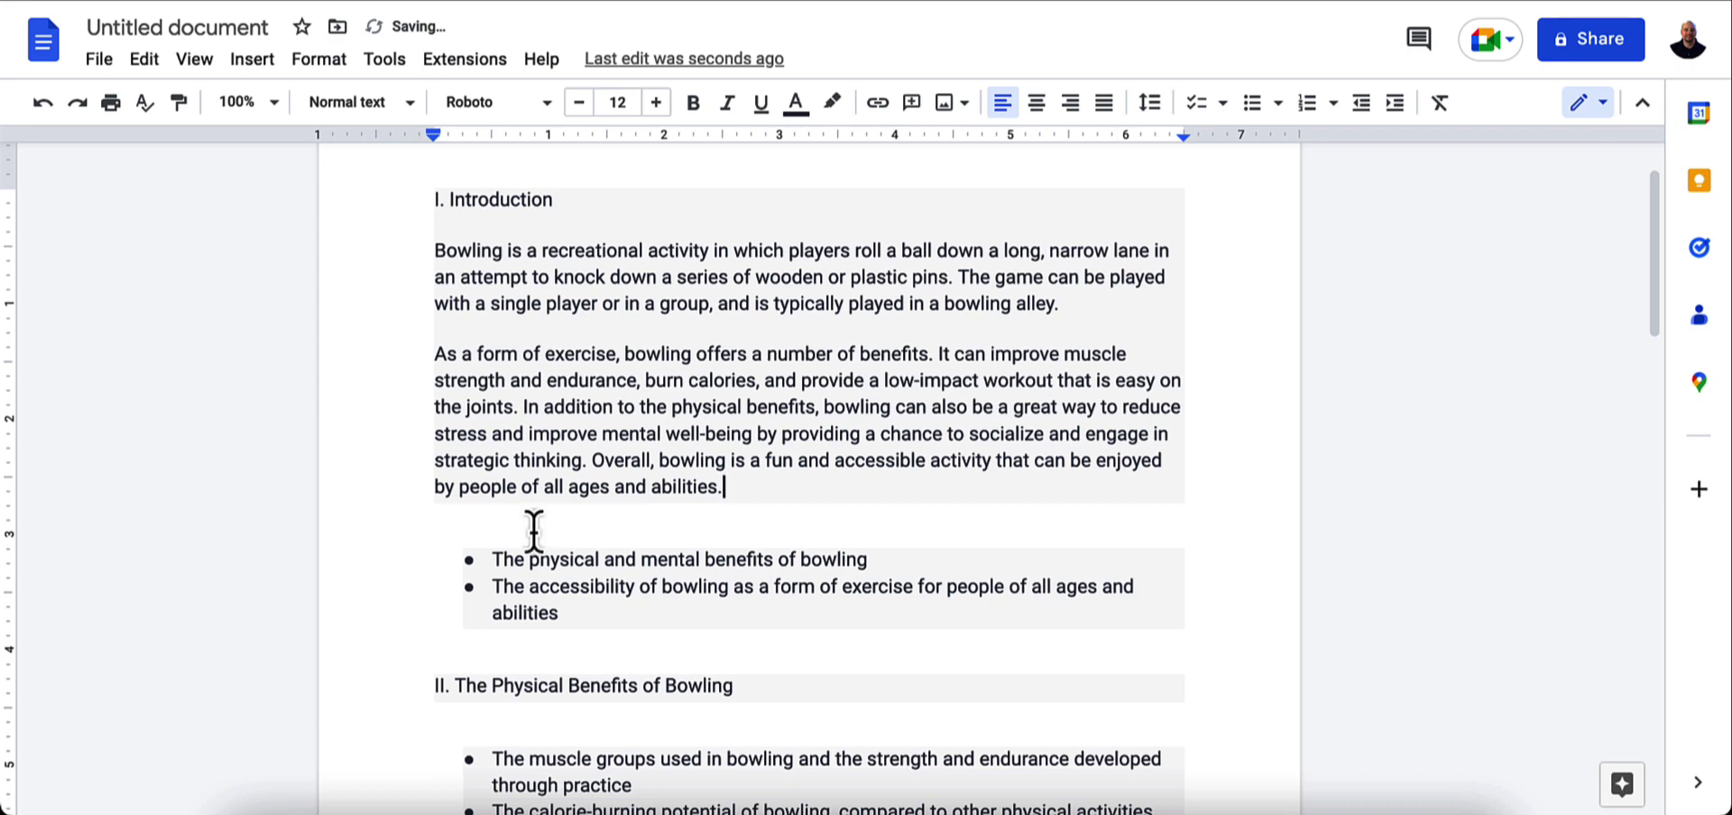
Copy the next Introduction bullet and submit it in ChatGPT as the prompt "The physical and mental benefits of bowling".
drag(873, 561, 491, 564)
key(super+c)
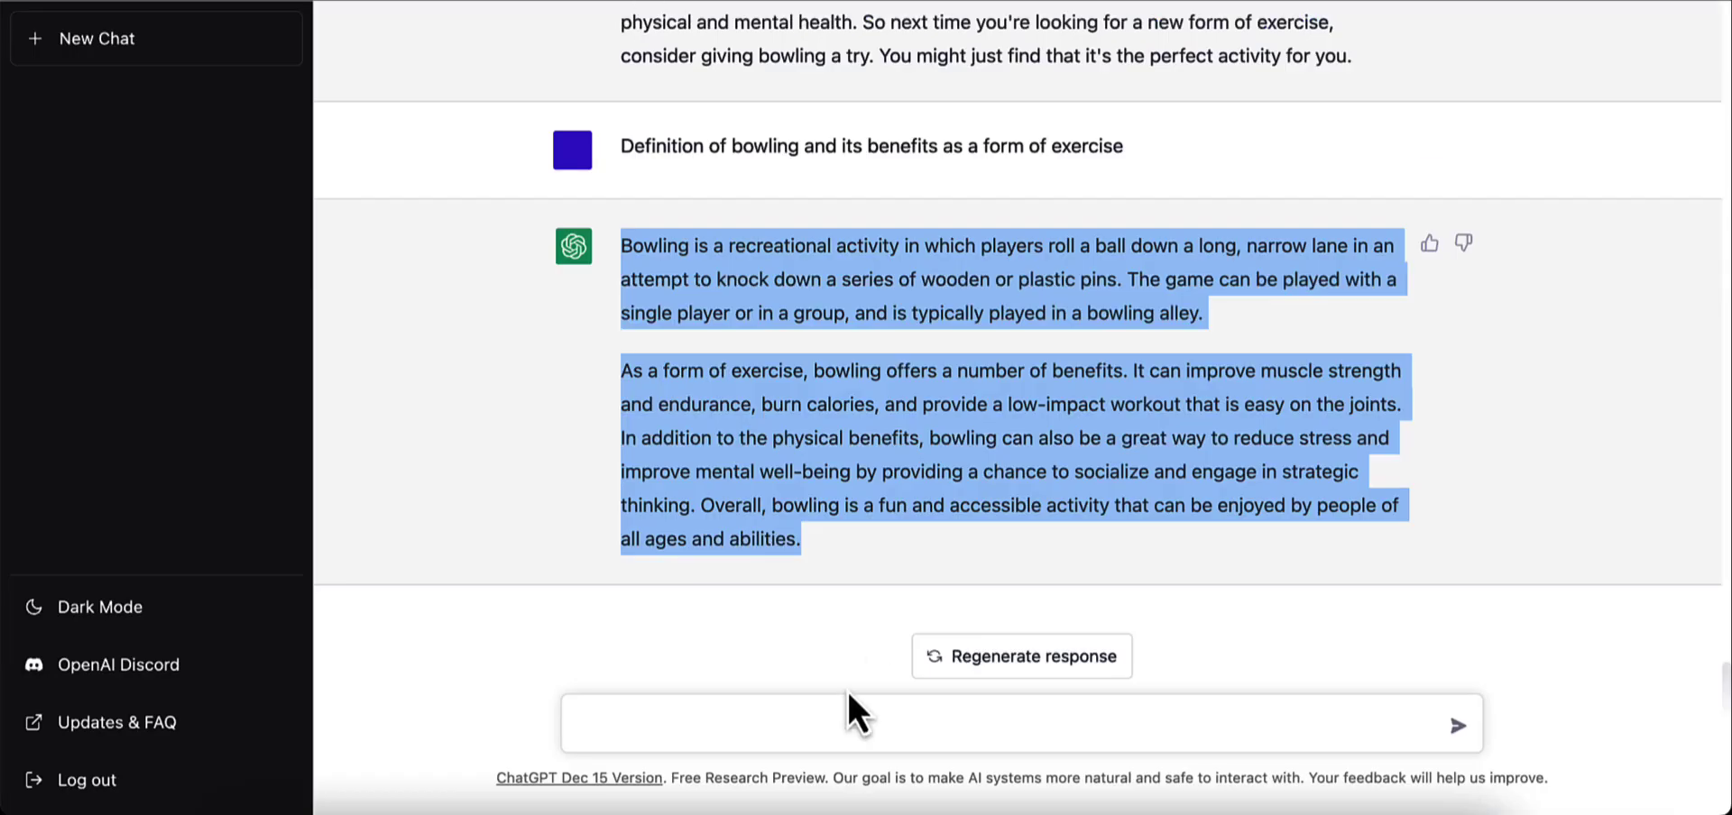
click(802, 727)
key(super+v)
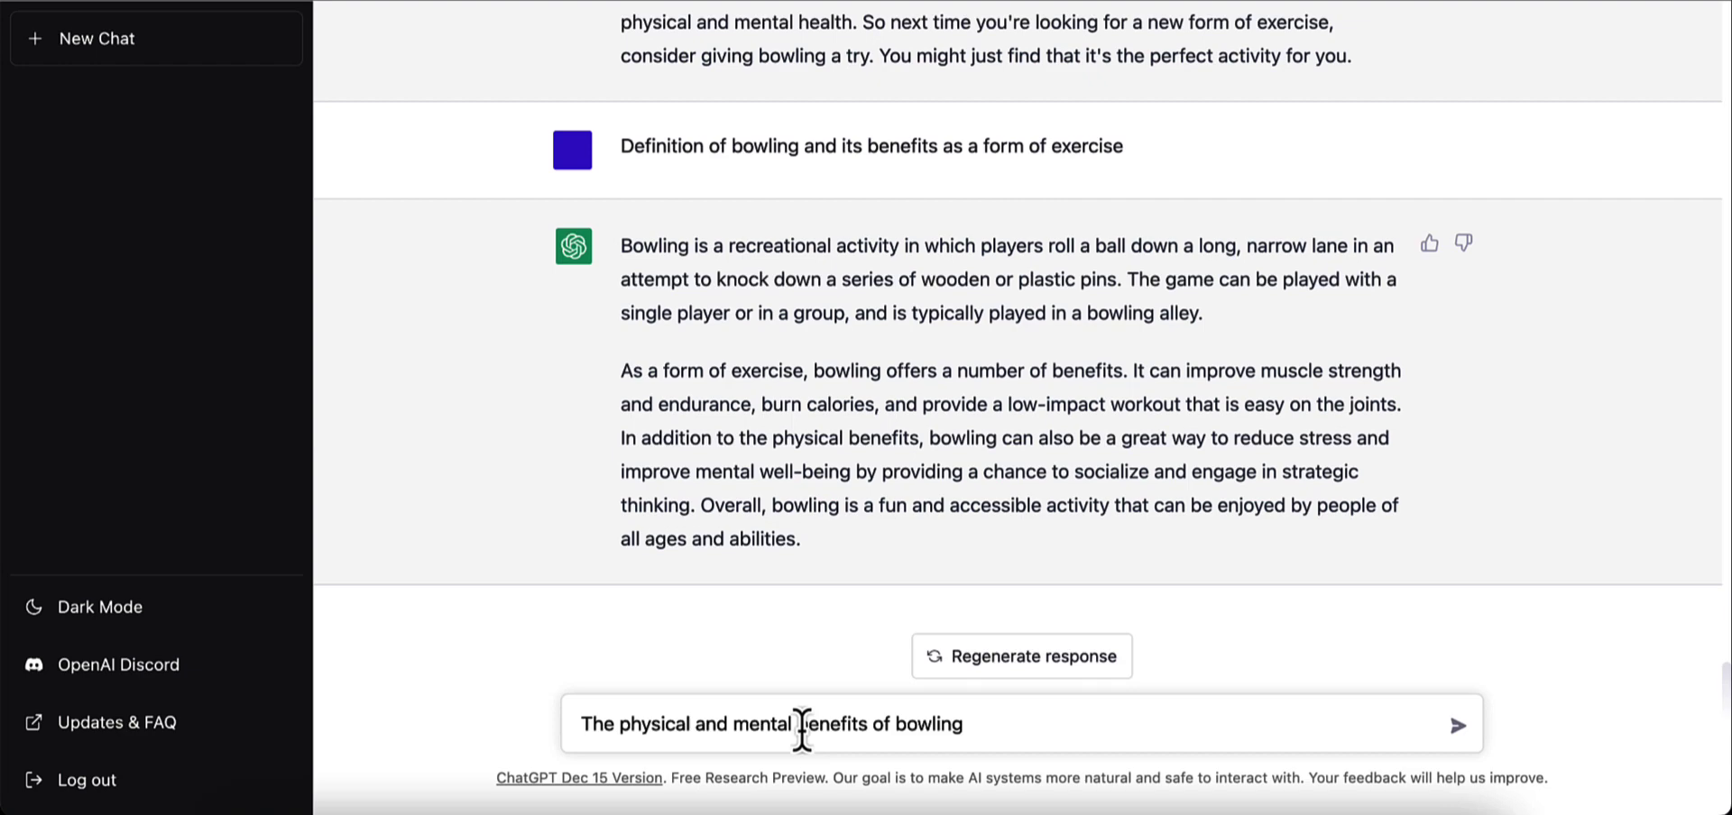
key(Return)
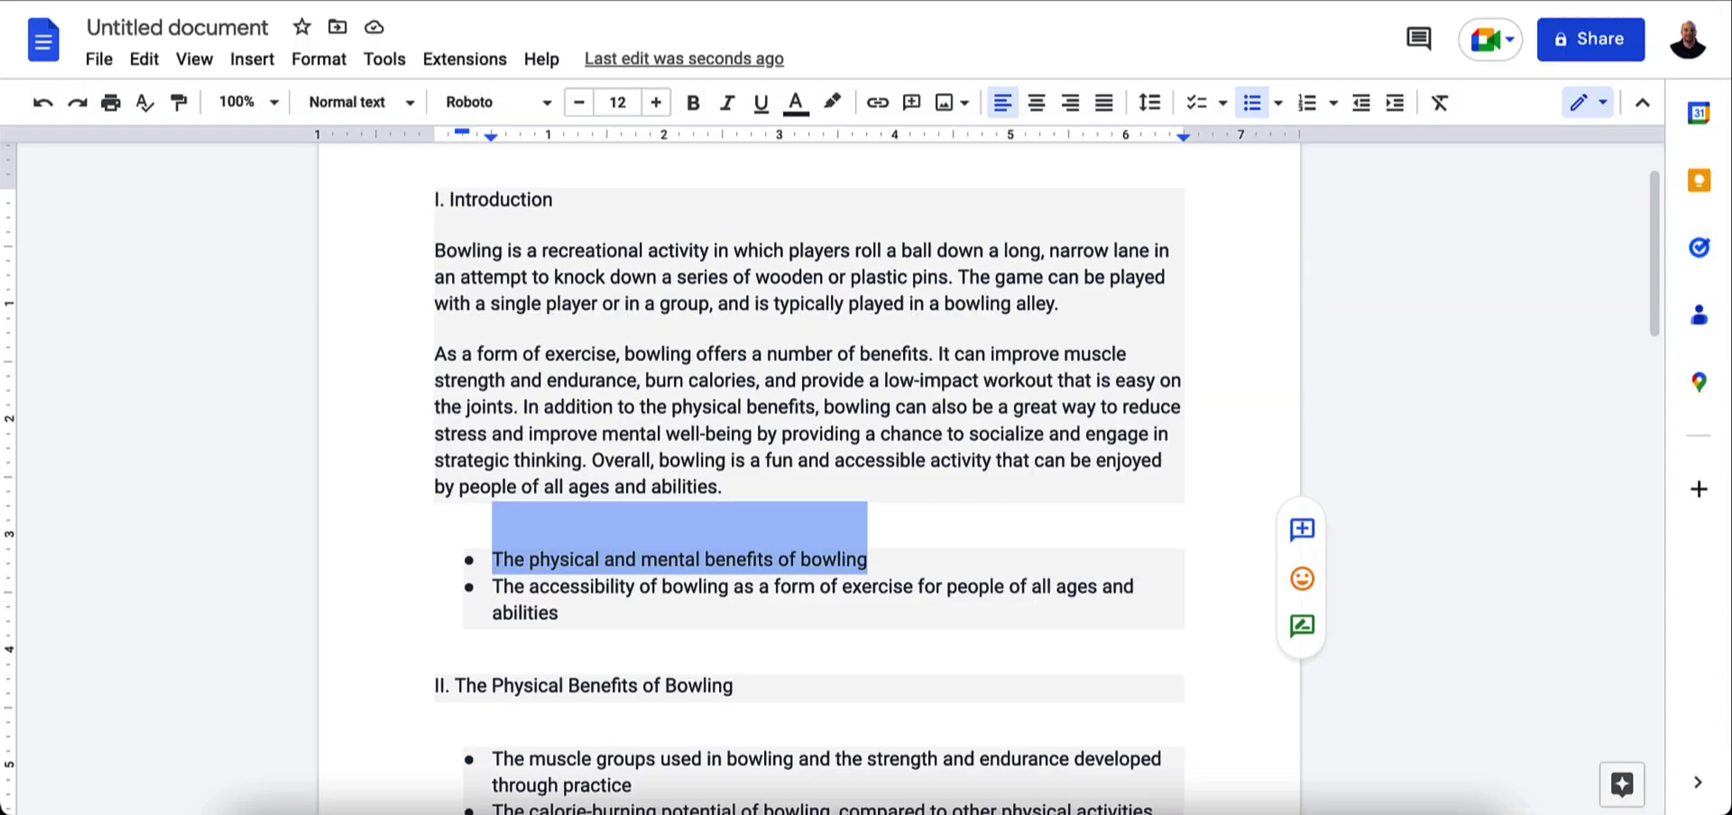
Review the remaining sections and bullets of the outline in the Google Docs document, returning to the physical and mental benefits bullet.
scroll(658, 276, down, 5)
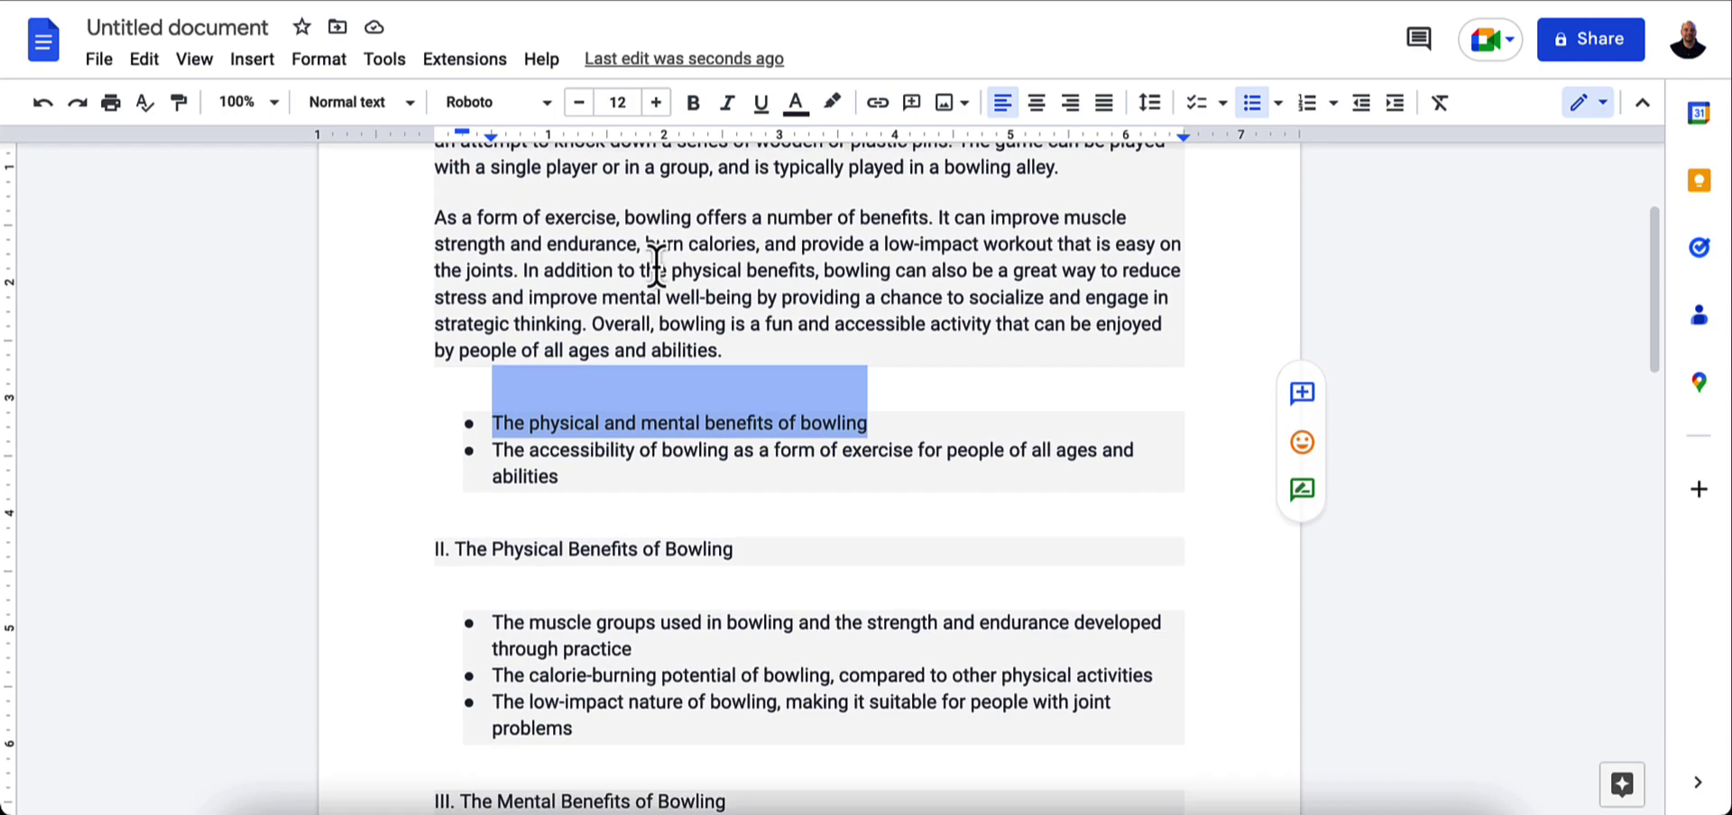
scroll(577, 315, down, 4)
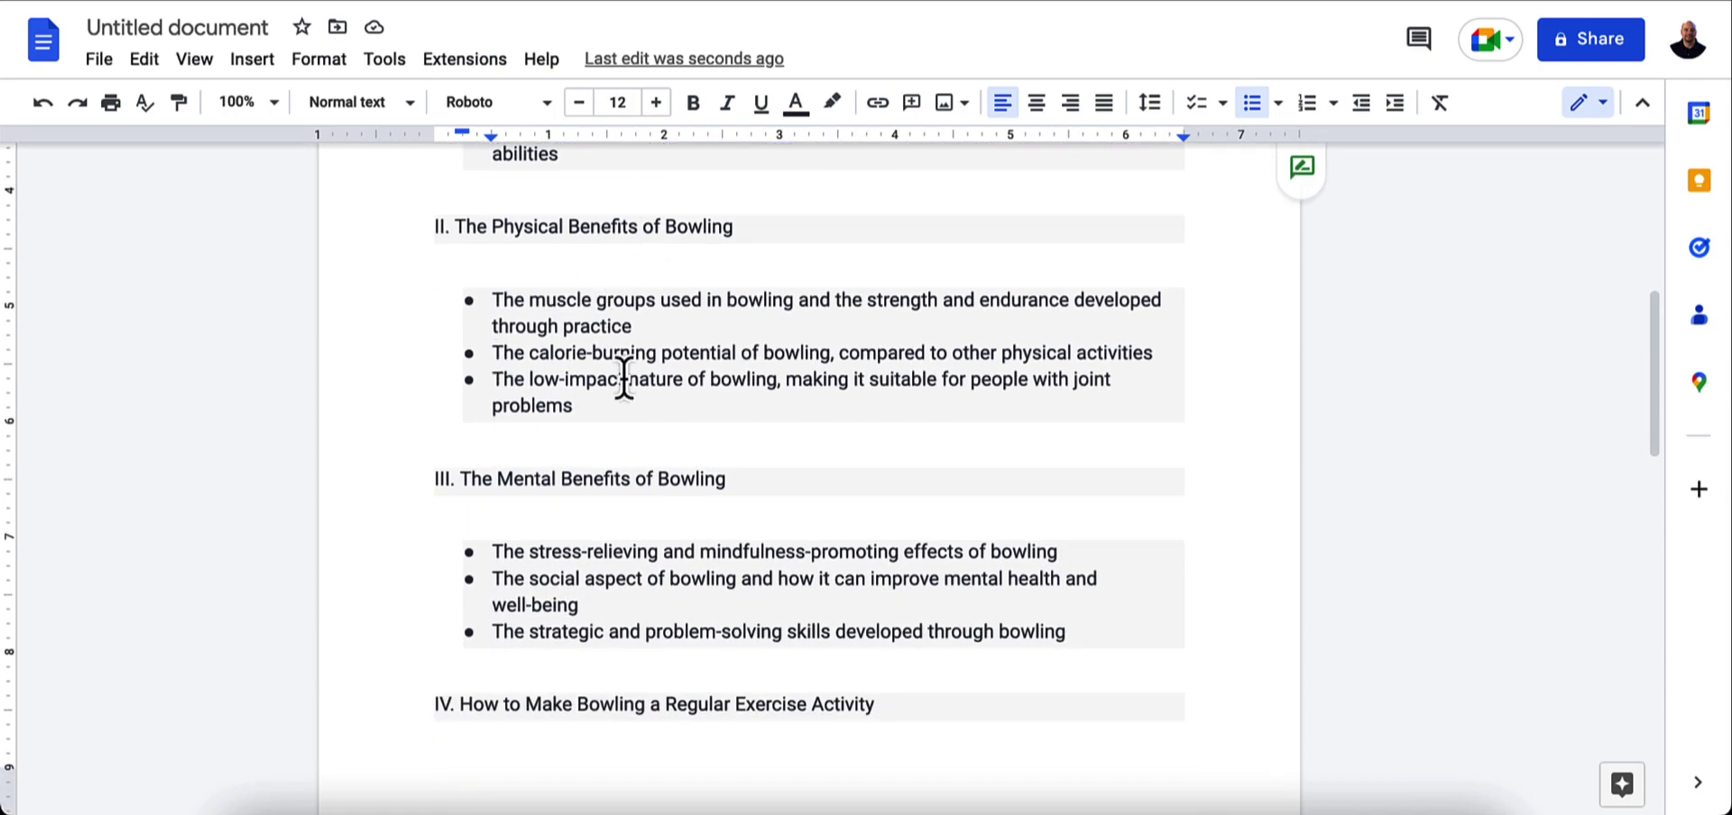
scroll(658, 361, down, 4)
scroll(692, 345, down, 8)
scroll(688, 349, up, 15)
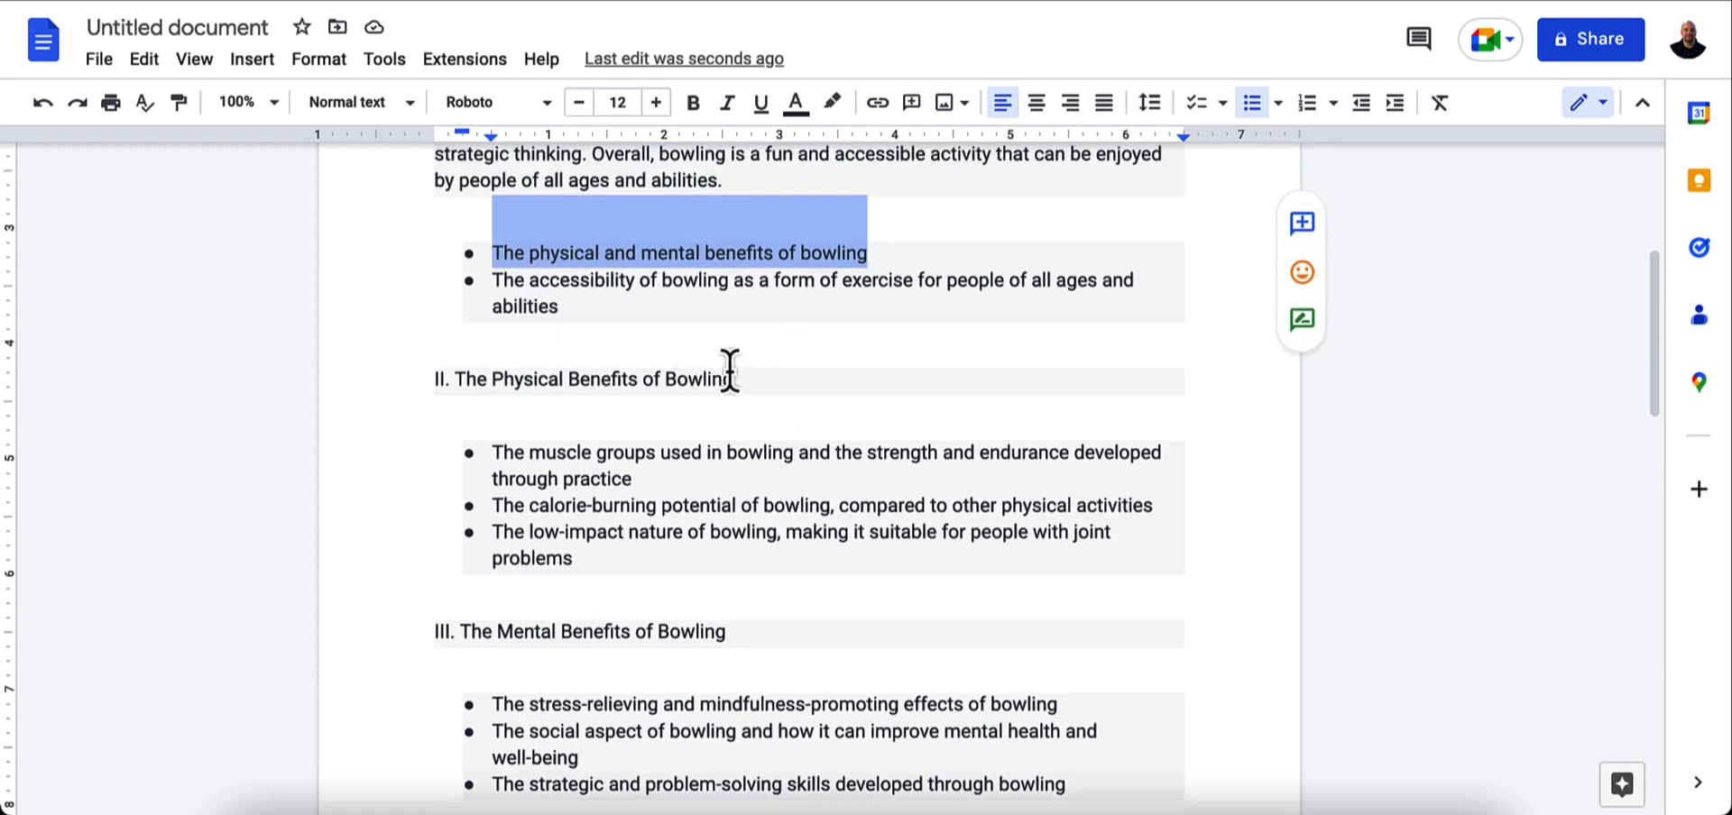
drag(879, 258, 467, 248)
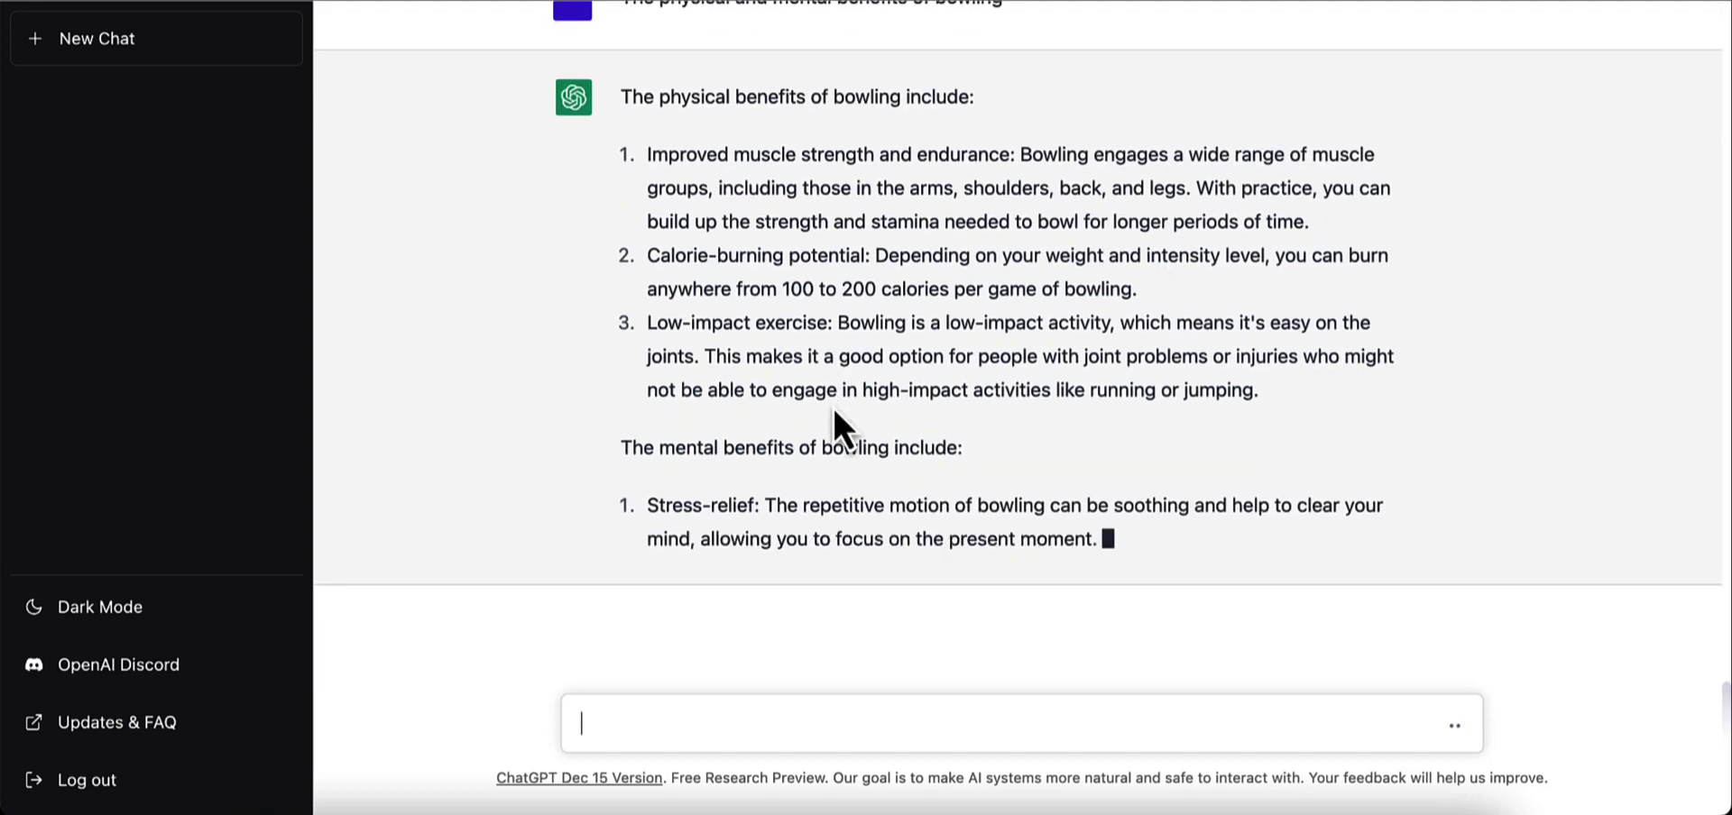
Edit the last ChatGPT prompt to "The physical and mental benefits of bowling. No numbered lists" and resubmit it.
scroll(857, 230, up, 5)
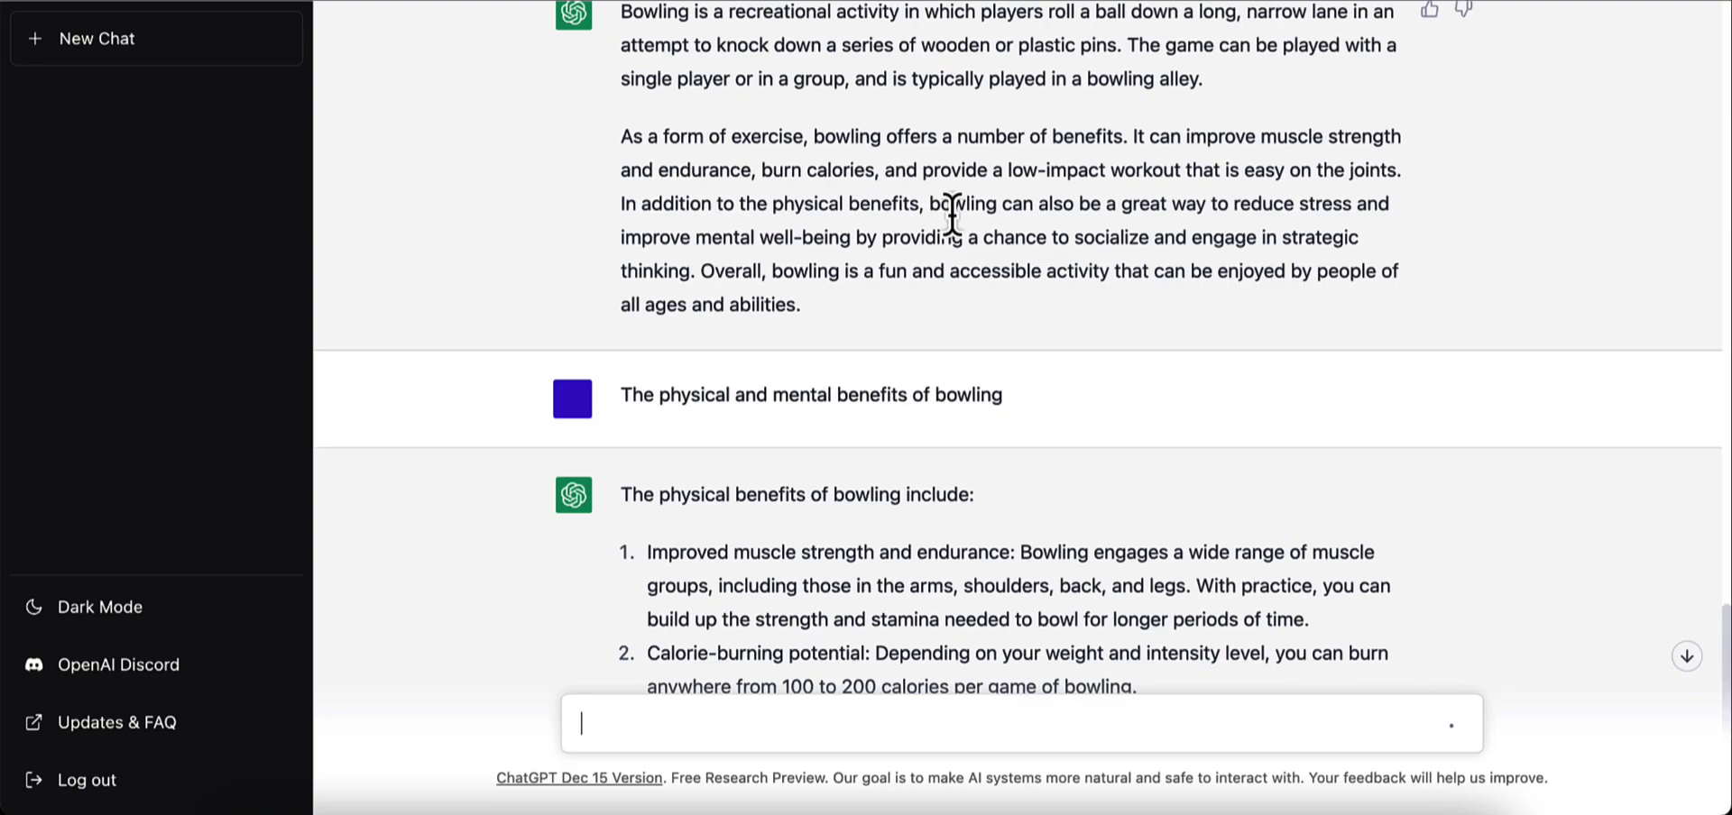
scroll(810, 326, down, 5)
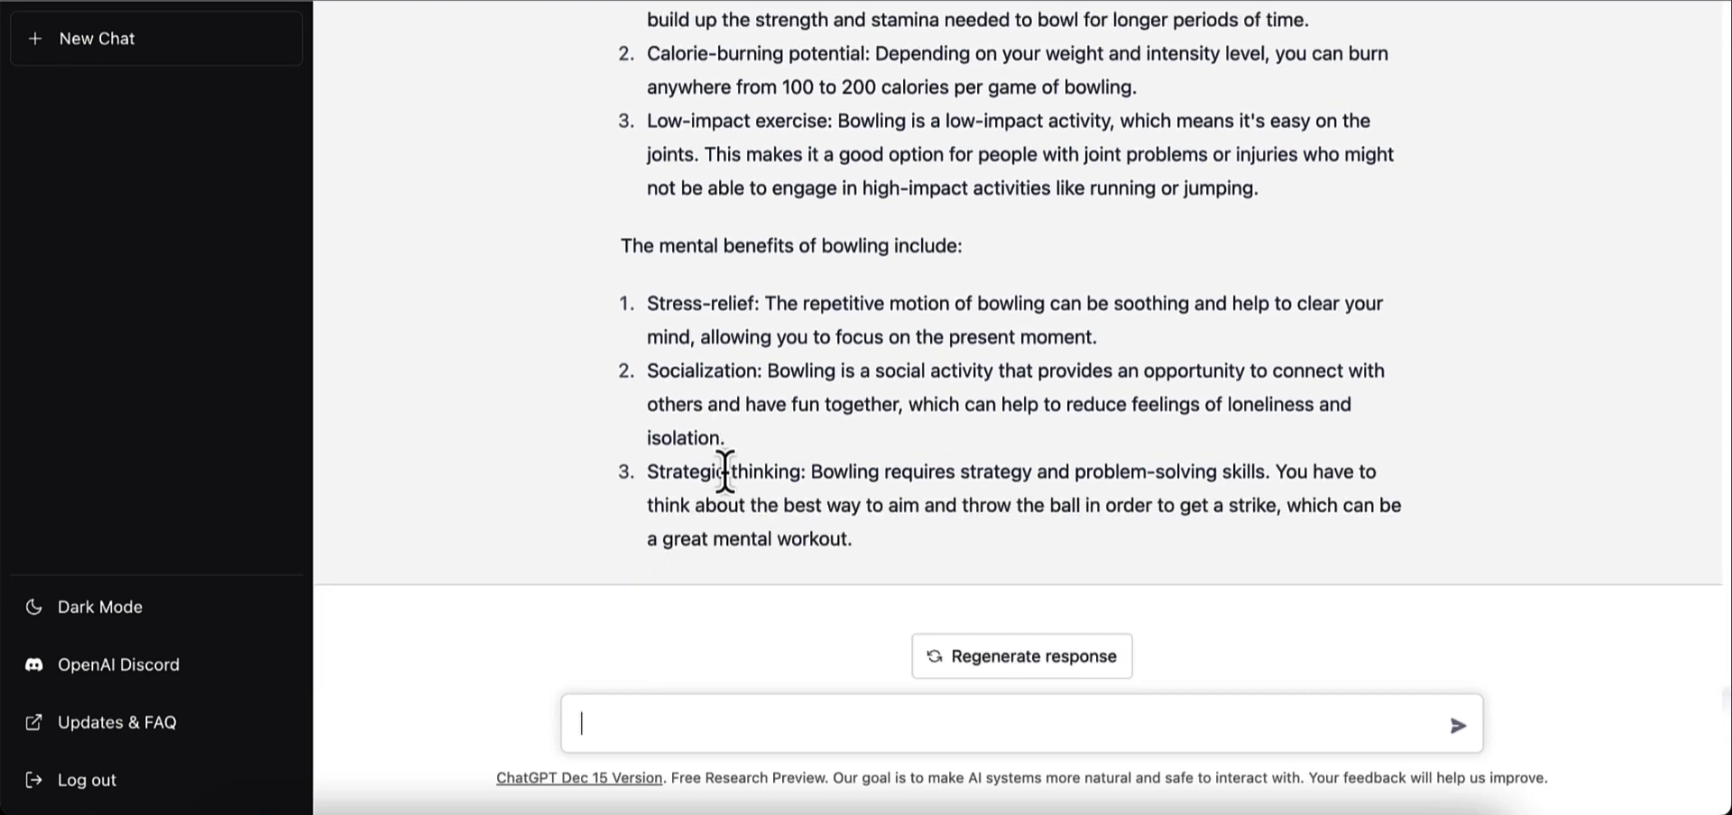
scroll(749, 374, up, 6)
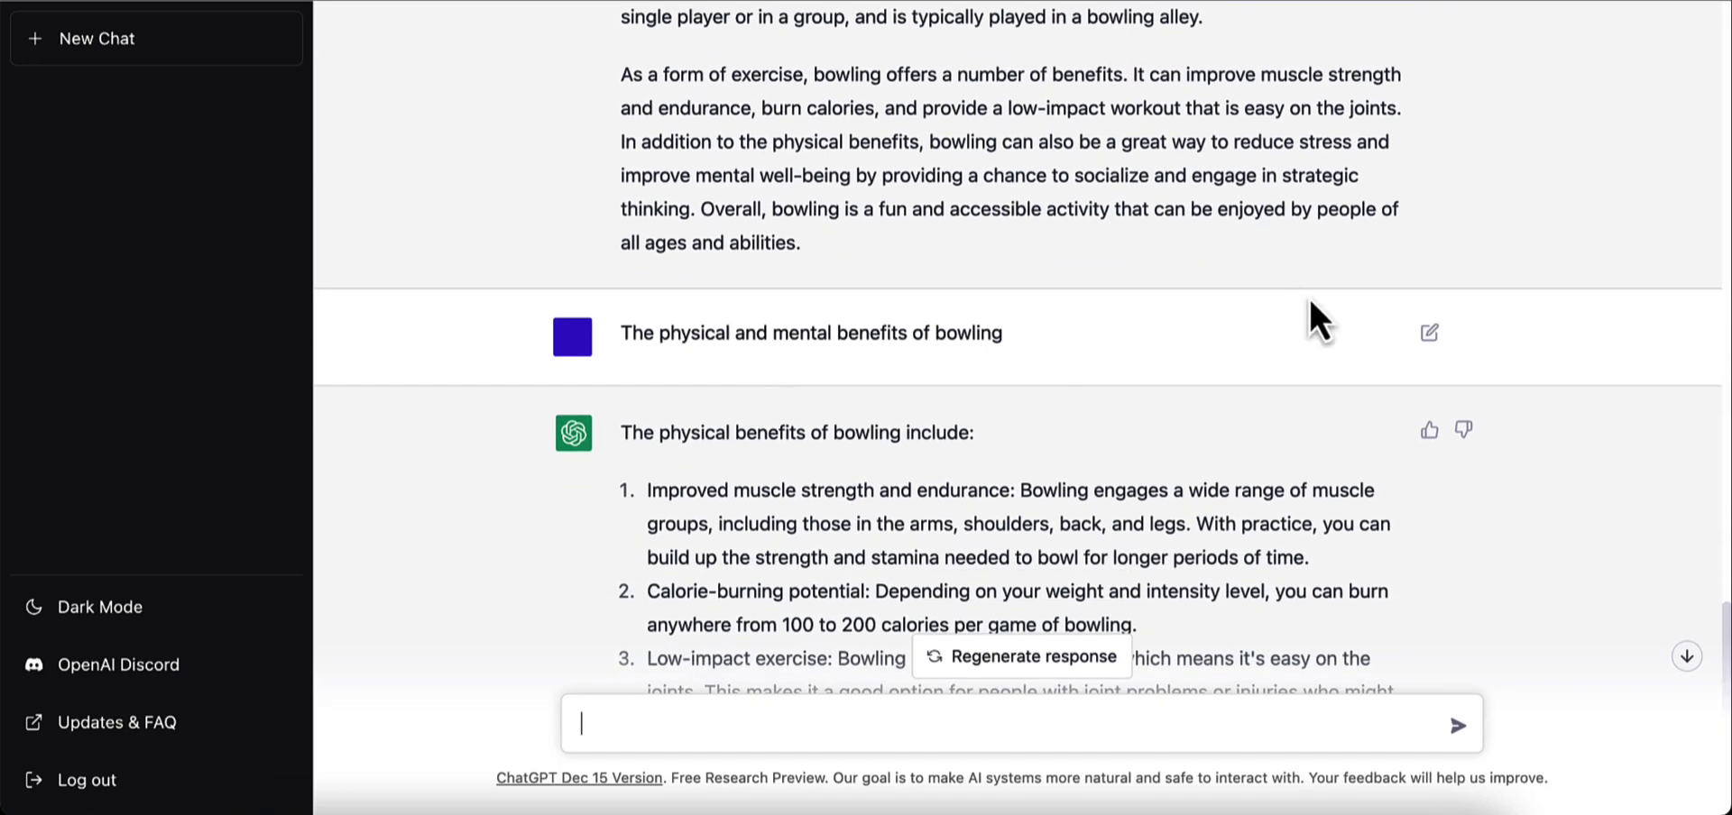
click(1429, 332)
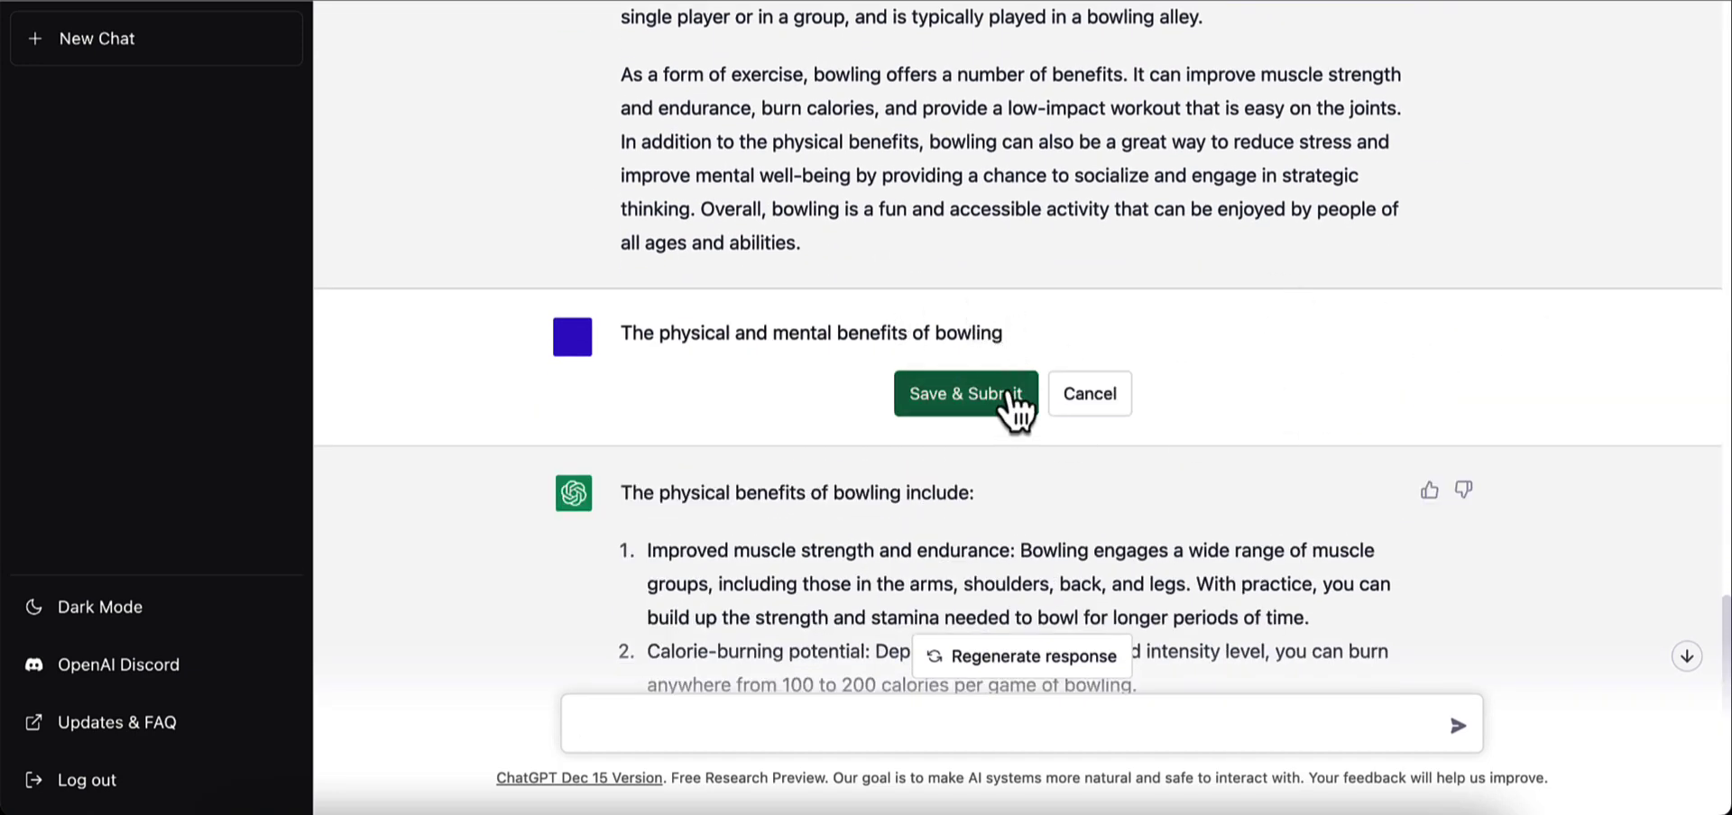
text(. No numbered lists)
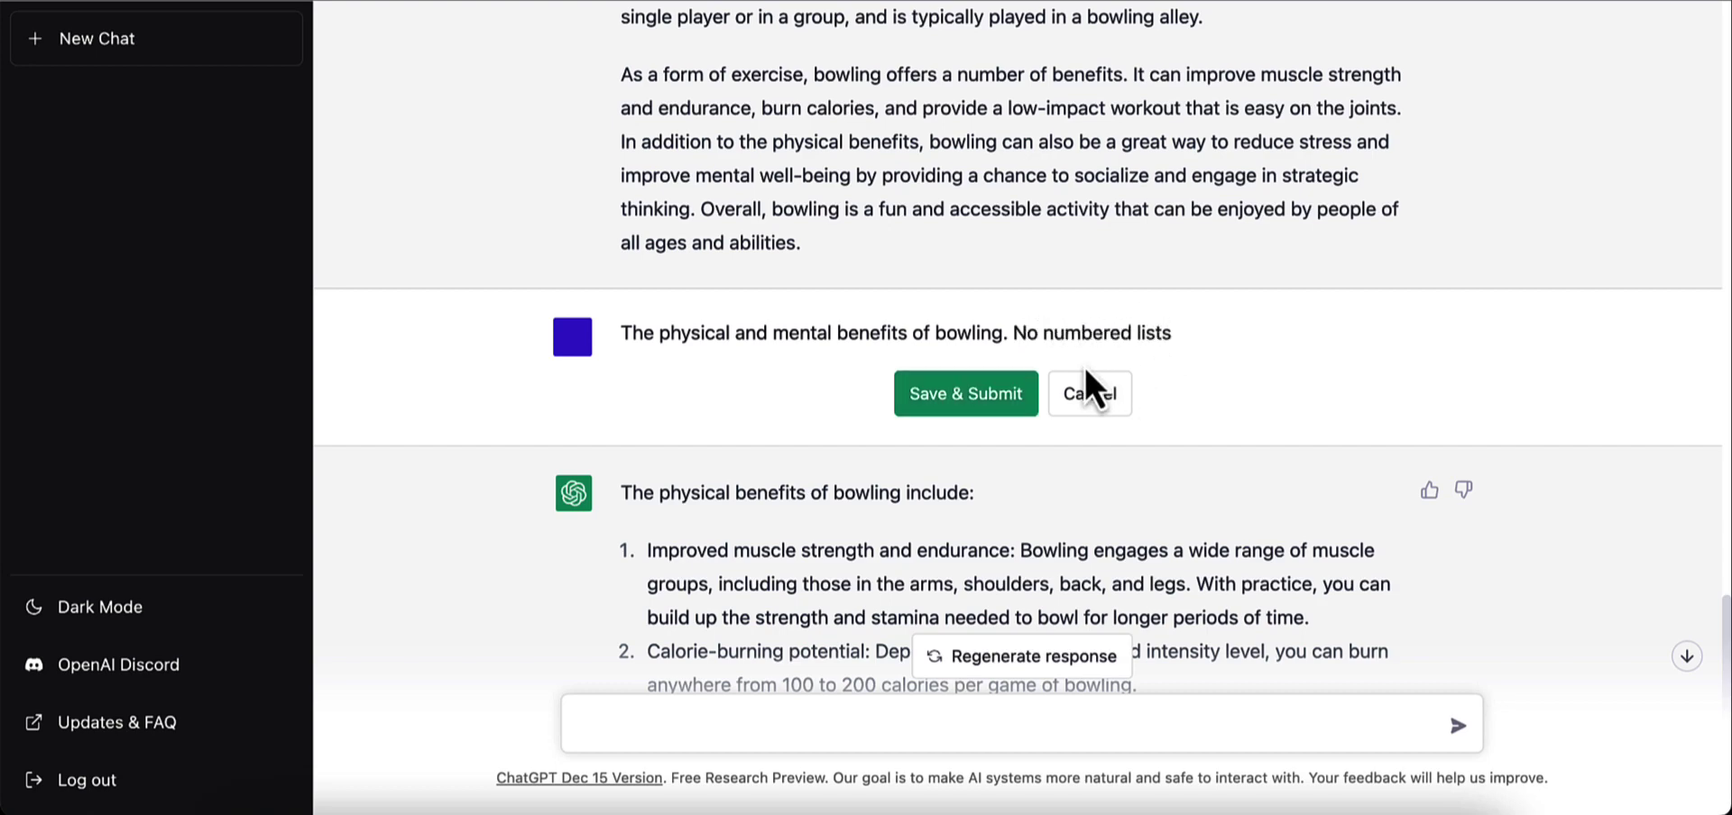
key(Return)
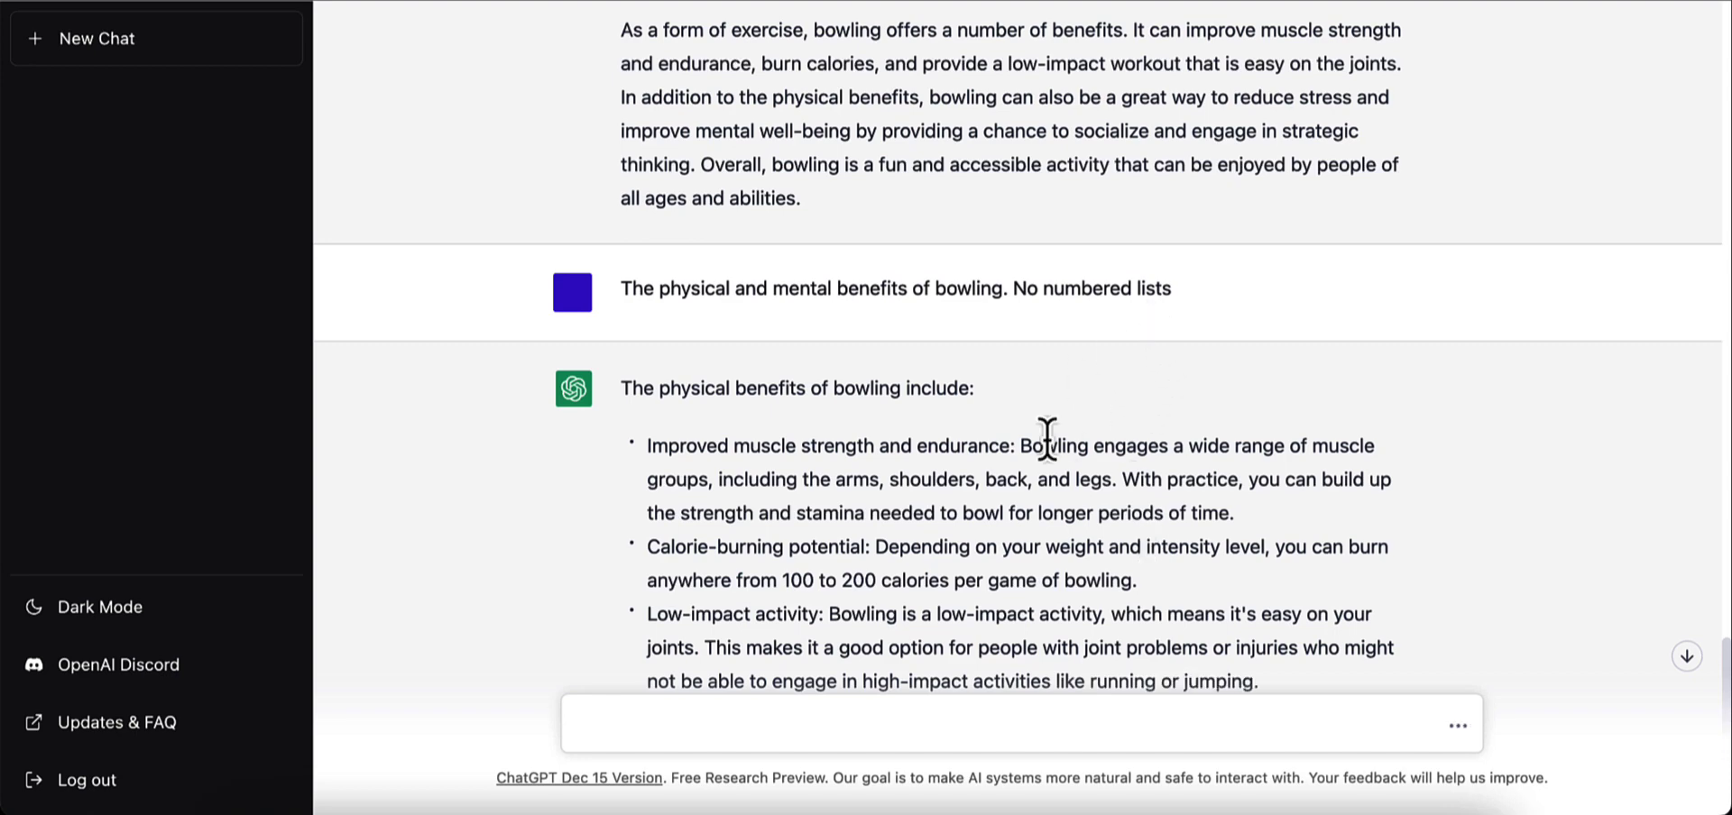
mouse_move(1212, 291)
scroll(1133, 340, down, 5)
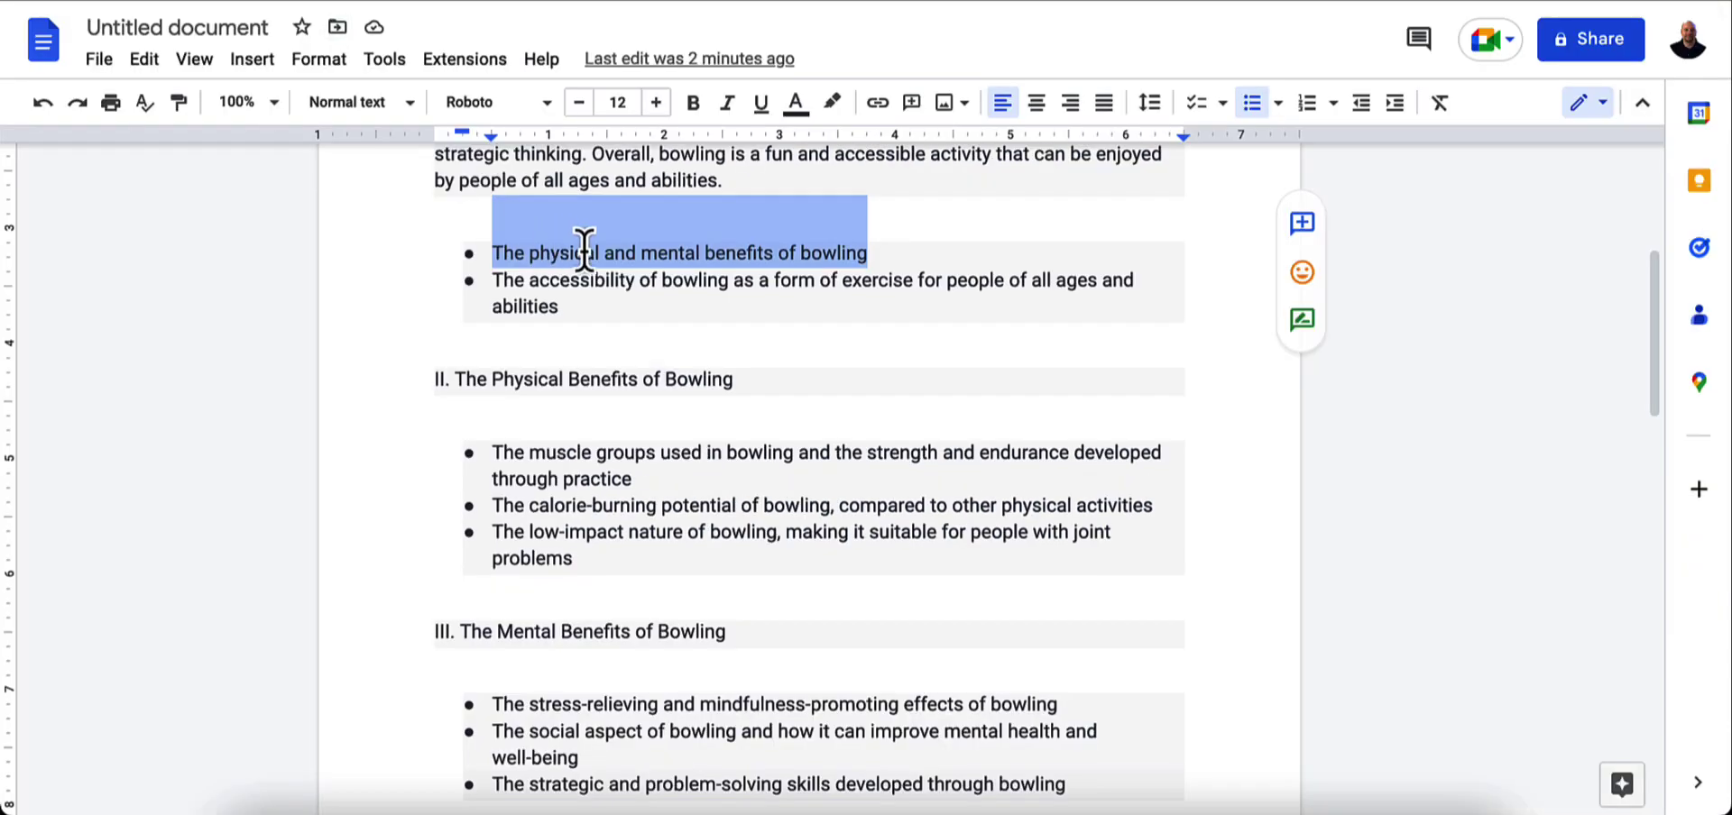
Remove the Roman numeral "II." from the heading "The Physical Benefits of Bowling" in the Google Docs outline.
scroll(582, 251, down, 7)
scroll(585, 250, down, 6)
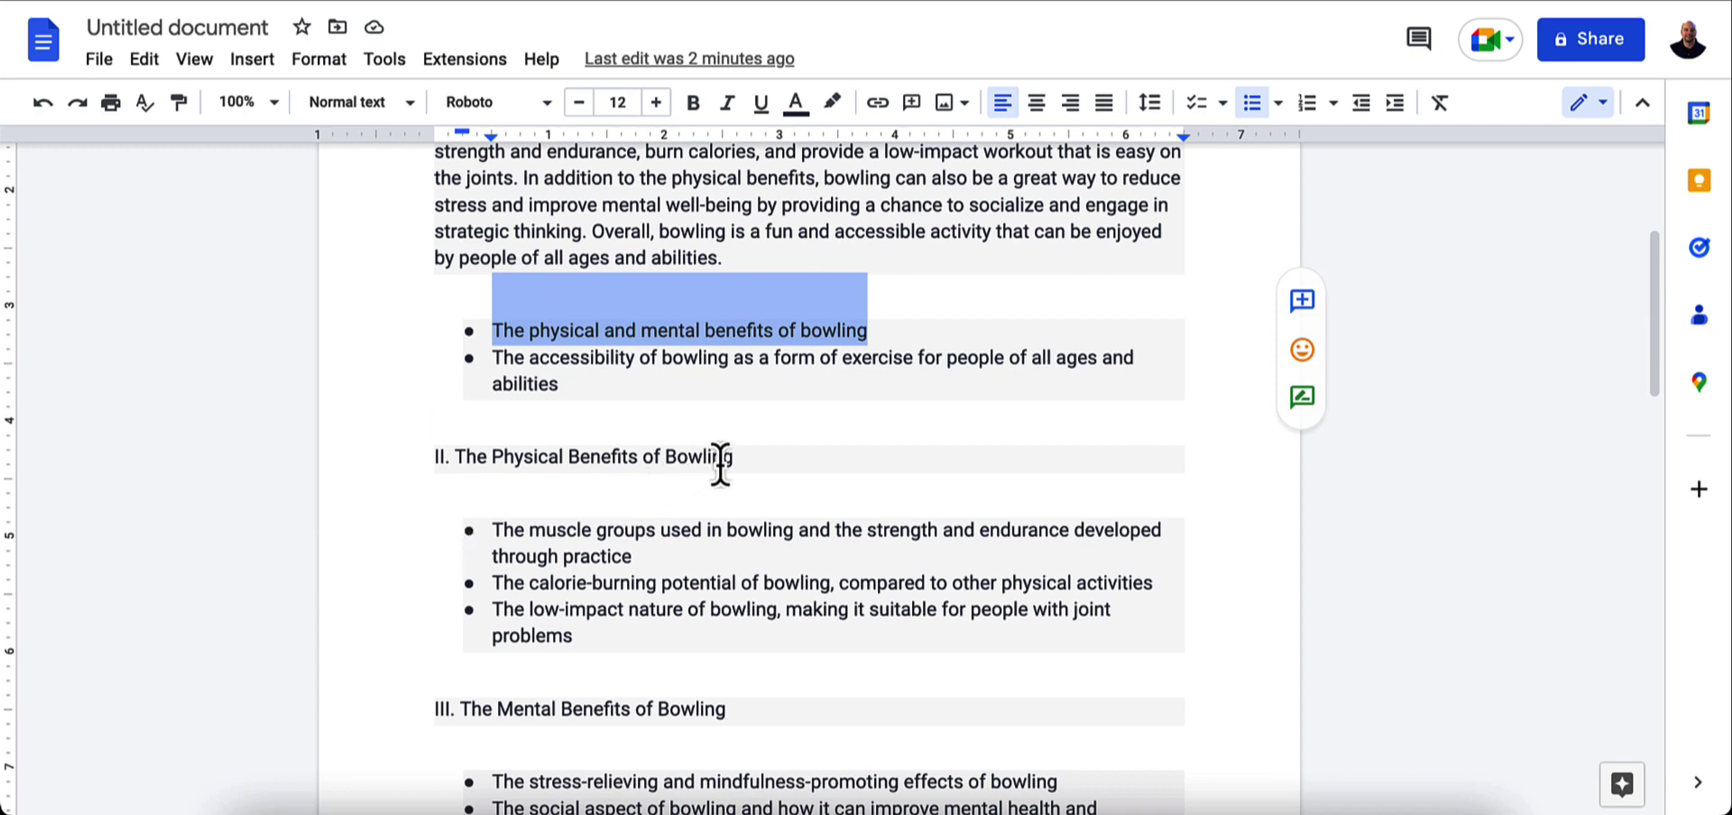
drag(765, 461, 413, 453)
click(463, 464)
click(460, 460)
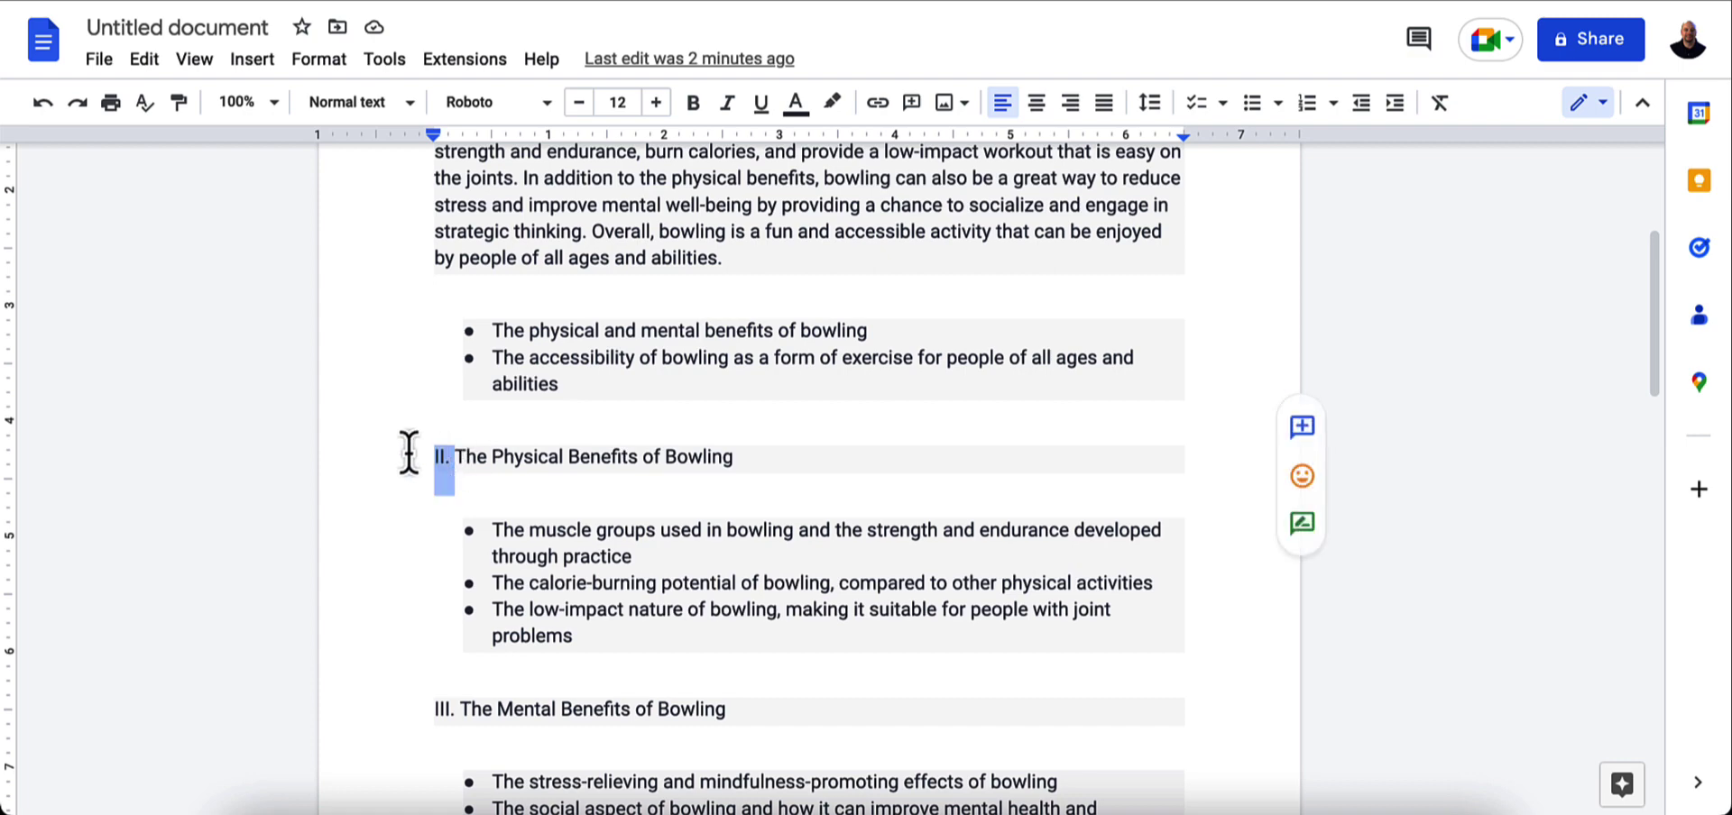
key(BackSpace)
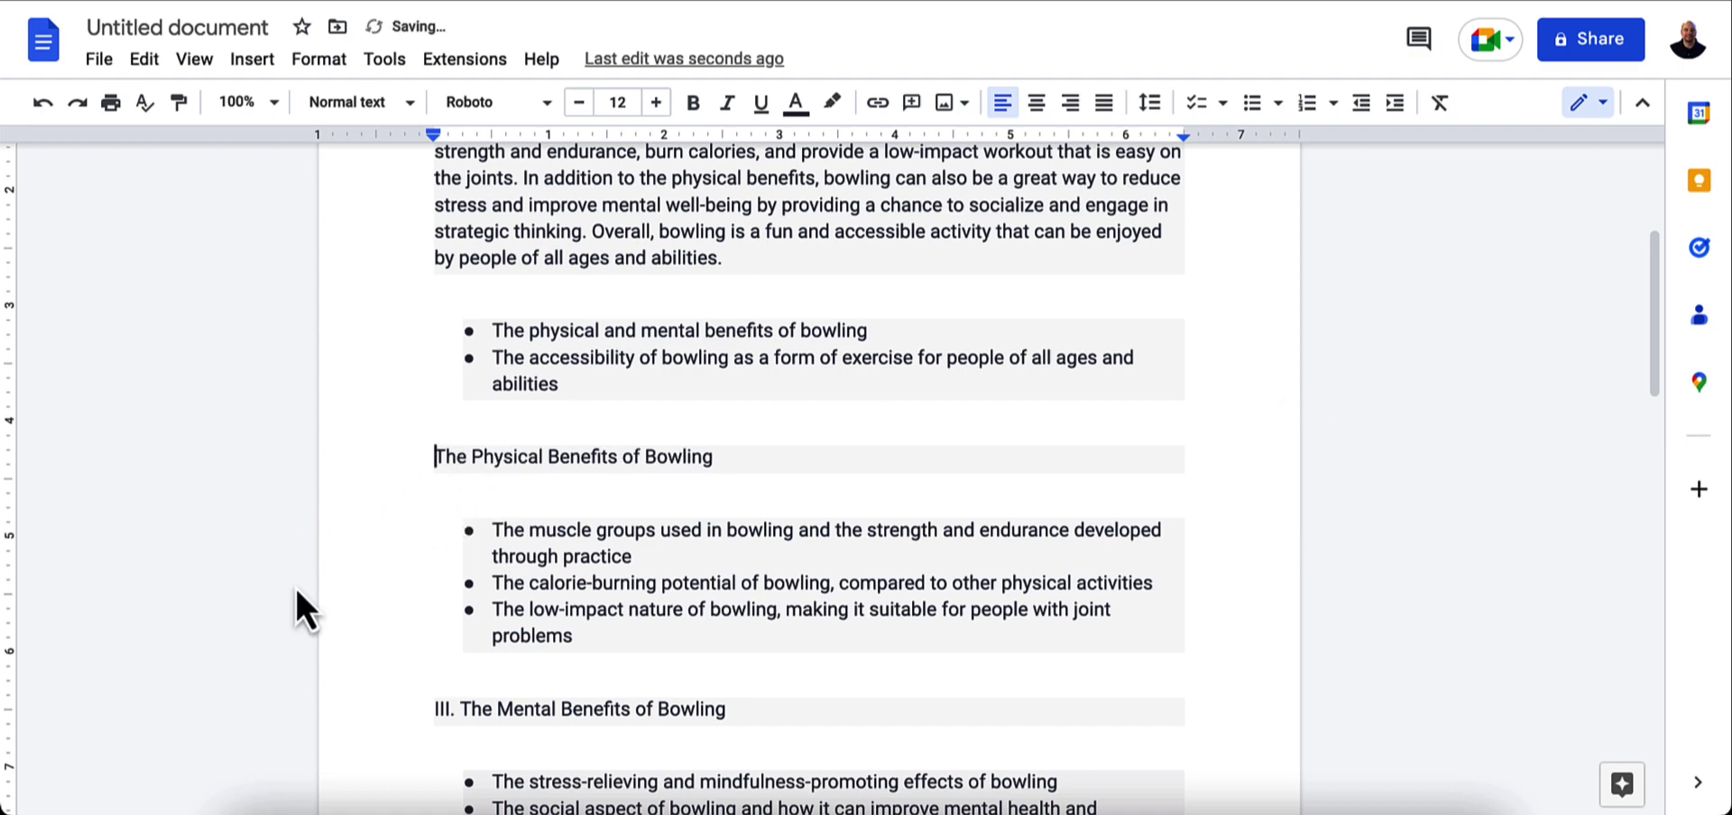
scroll(541, 225, up, 4)
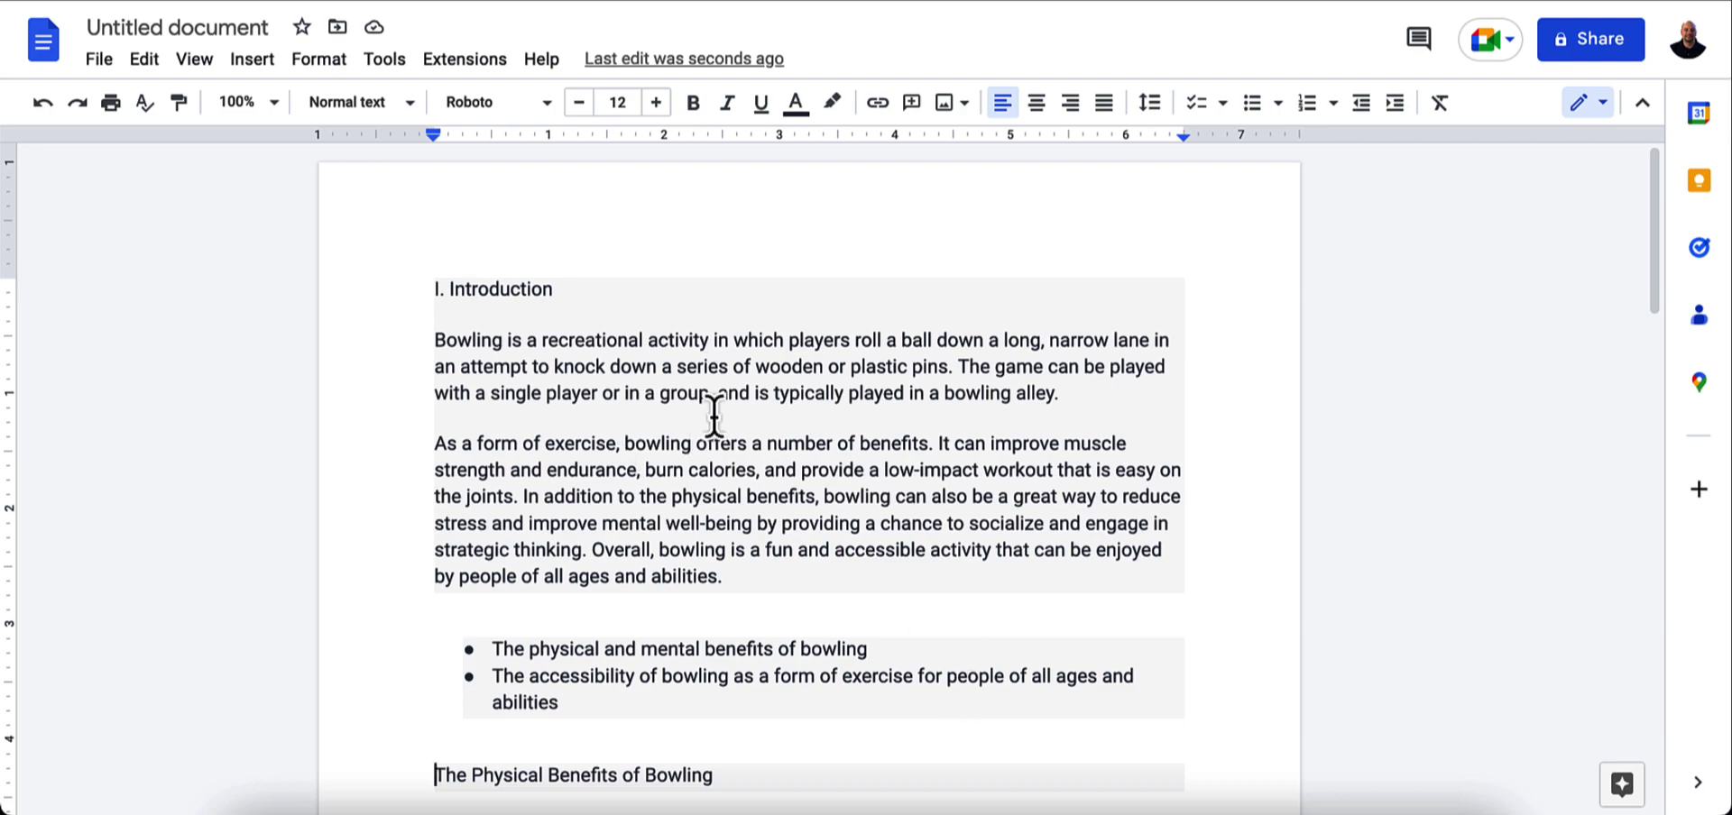
scroll(715, 324, down, 10)
scroll(717, 330, up, 10)
scroll(1413, 463, down, 3)
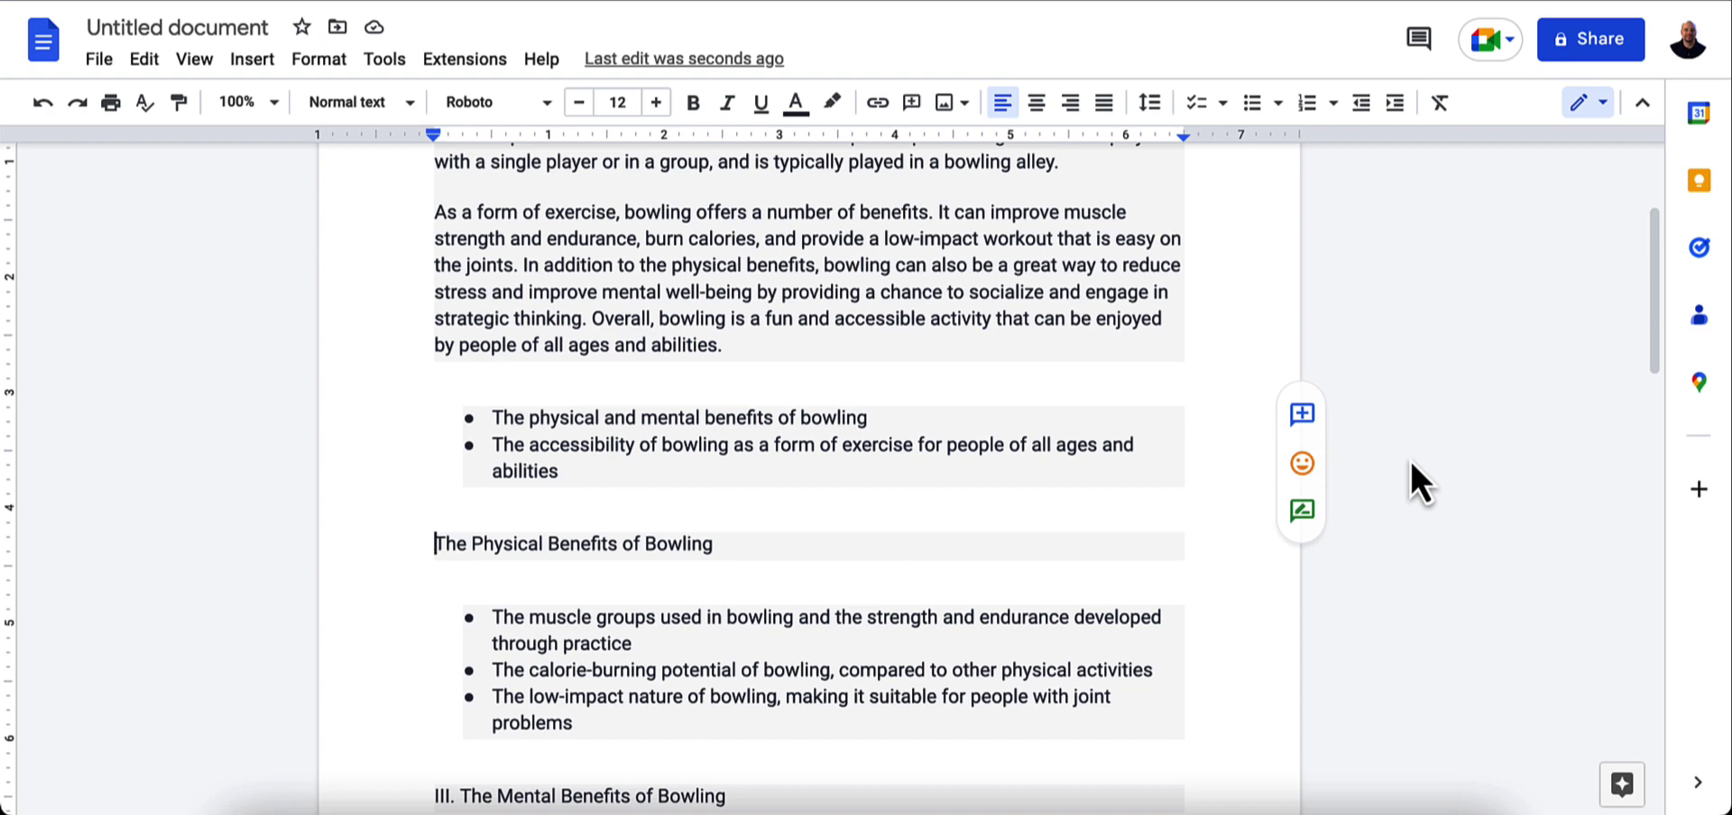